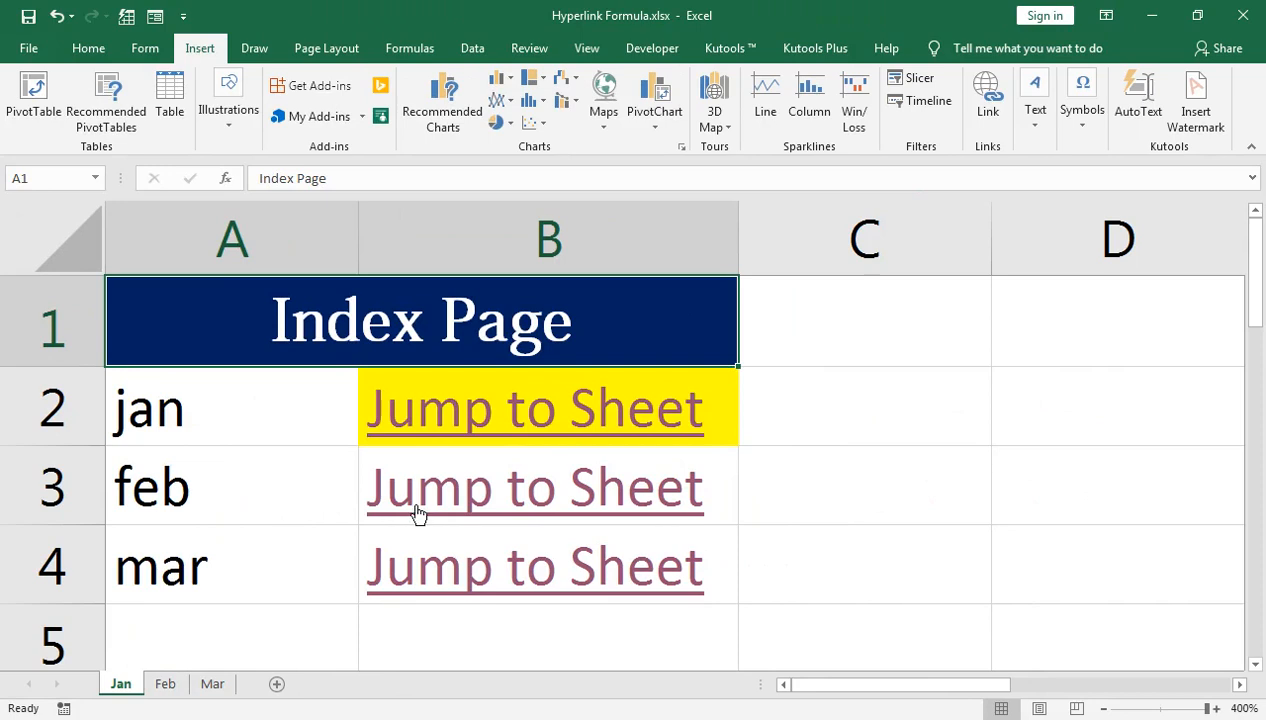
Test the Jump to Sheet links and sheet switching between the Jan, Feb and Mar worksheets
{"action": "left_click", "coordinate": [414, 505]}
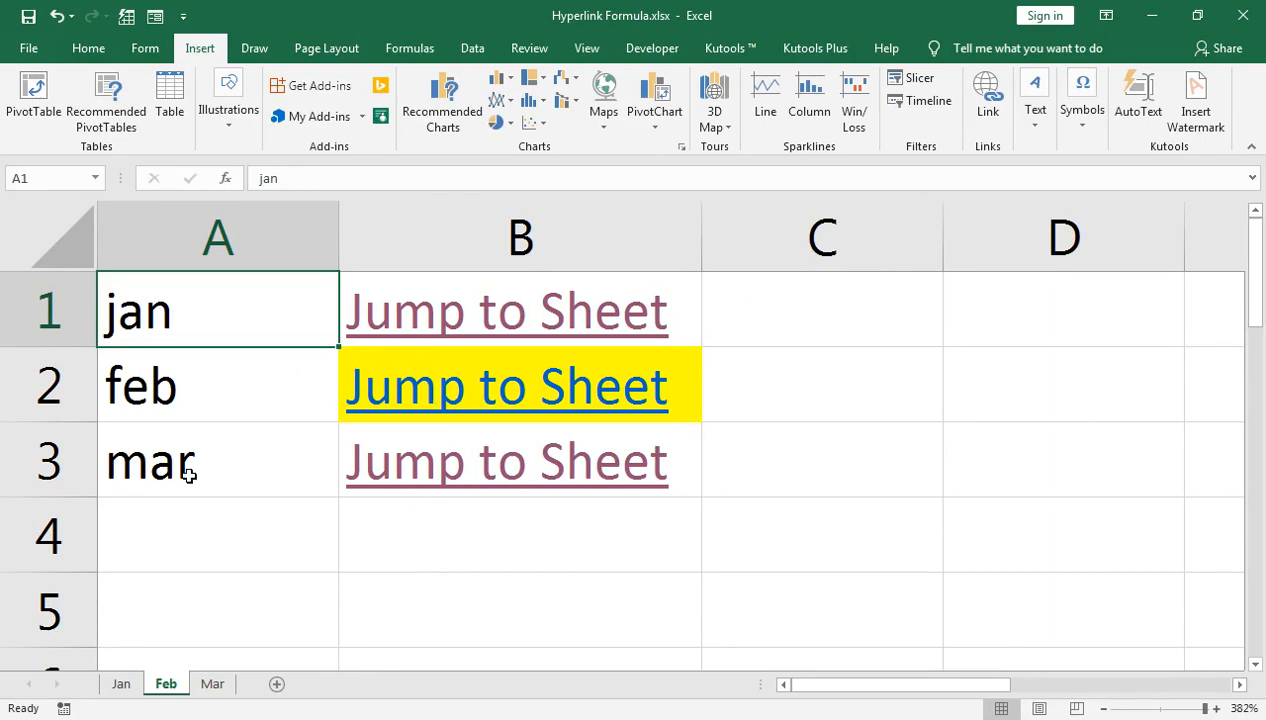
{"action": "left_click", "coordinate": [489, 474]}
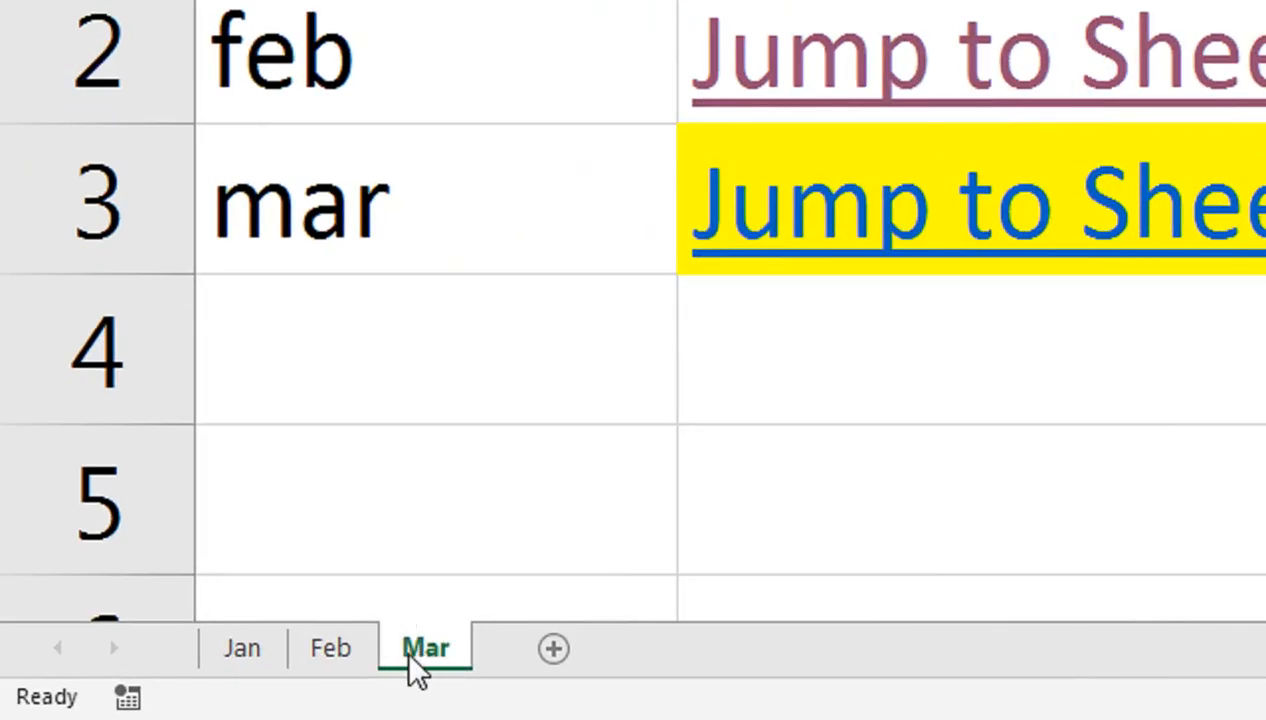
{"action": "left_click", "coordinate": [333, 652]}
{"action": "left_click", "coordinate": [270, 660]}
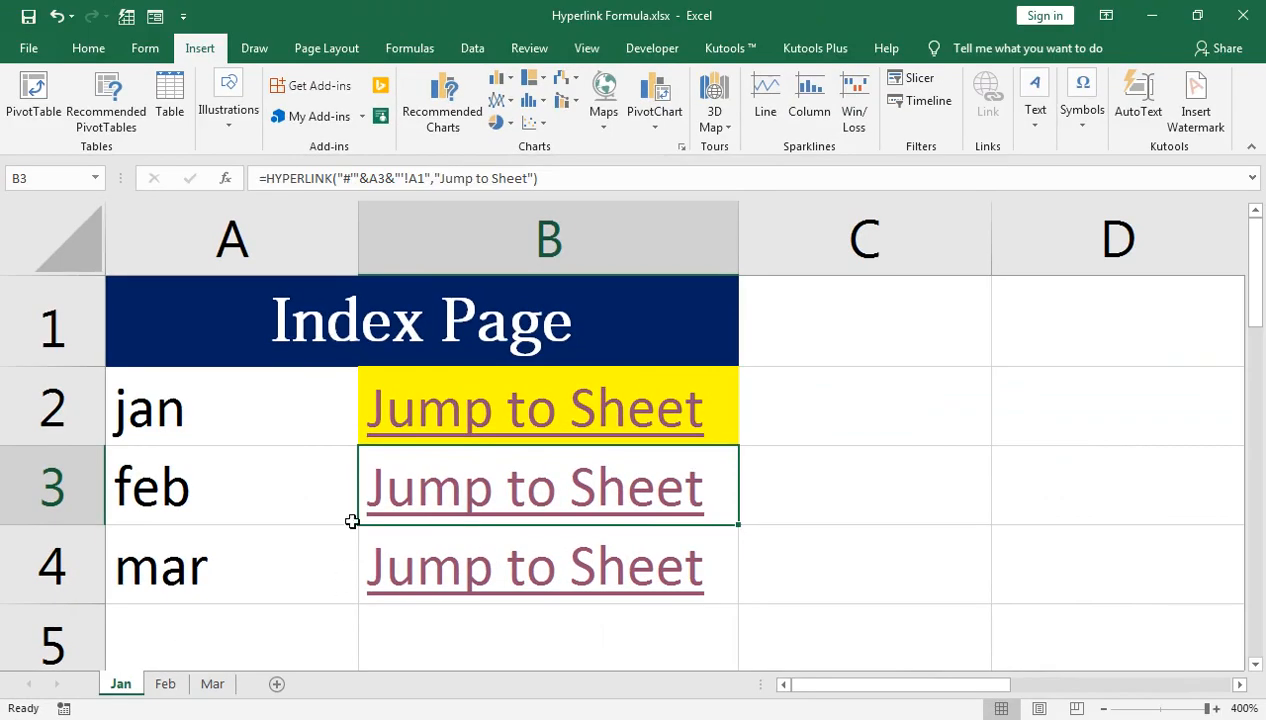
{"action": "left_click", "coordinate": [410, 506]}
{"action": "left_click", "coordinate": [398, 495]}
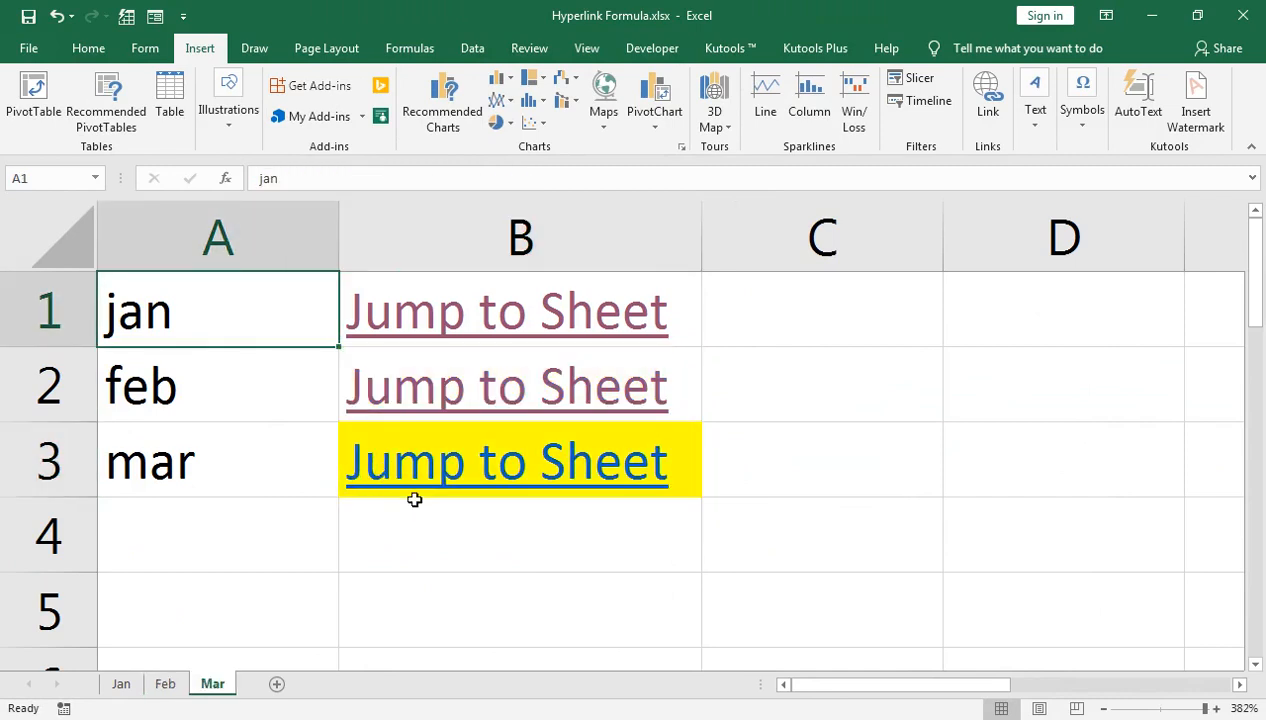
{"action": "left_click", "coordinate": [381, 323]}
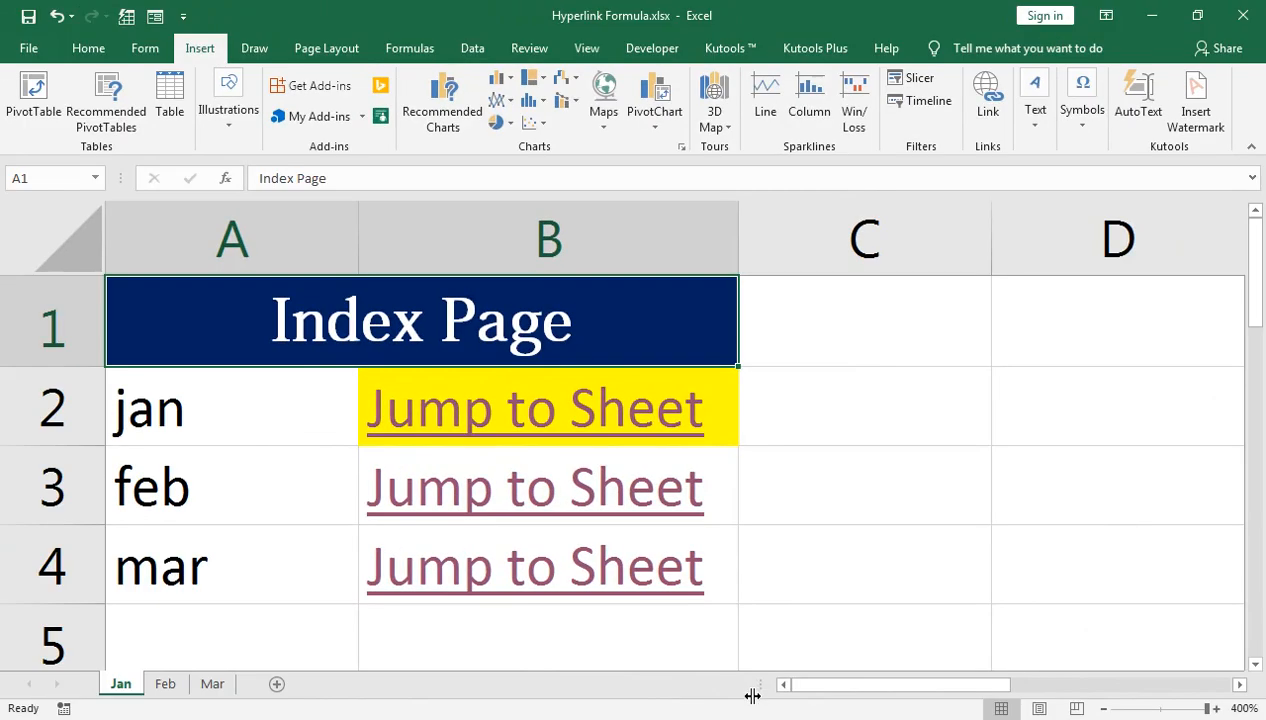
Cover the sheet tabs by widening the horizontal scroll bar, and follow the Jump to Sheet links between the Feb and Jan sheets
{"action": "left_click_drag", "start_coordinate": [759, 680], "coordinate": [108, 697]}
{"action": "left_click_drag", "start_coordinate": [209, 684], "coordinate": [105, 681]}
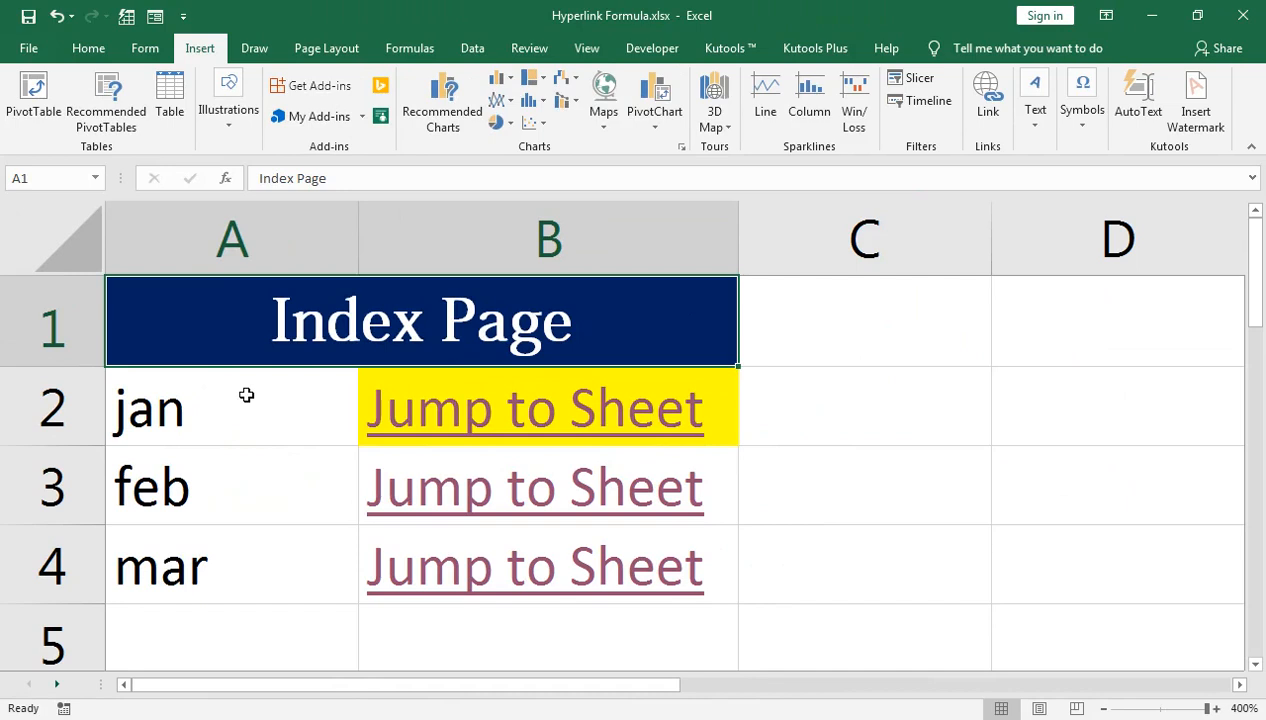
{"action": "key", "text": "ctrl+z"}
{"action": "key", "text": "F2"}
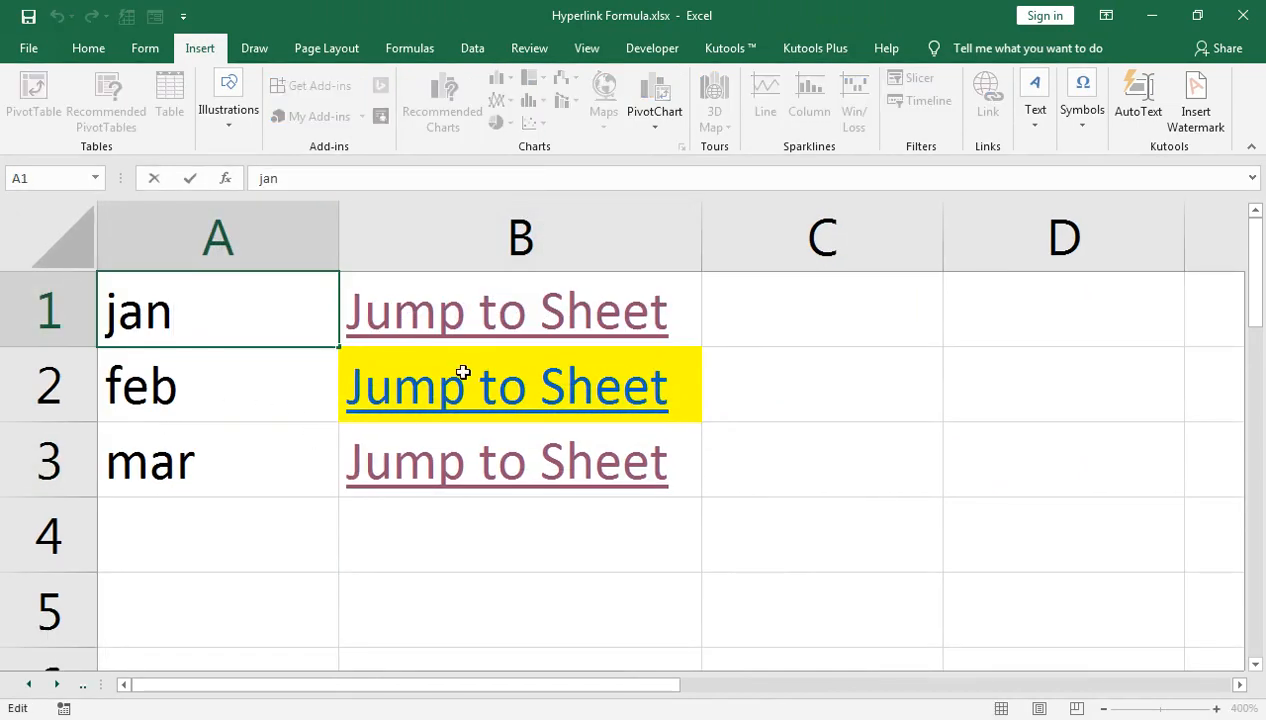
{"action": "left_click", "coordinate": [427, 333]}
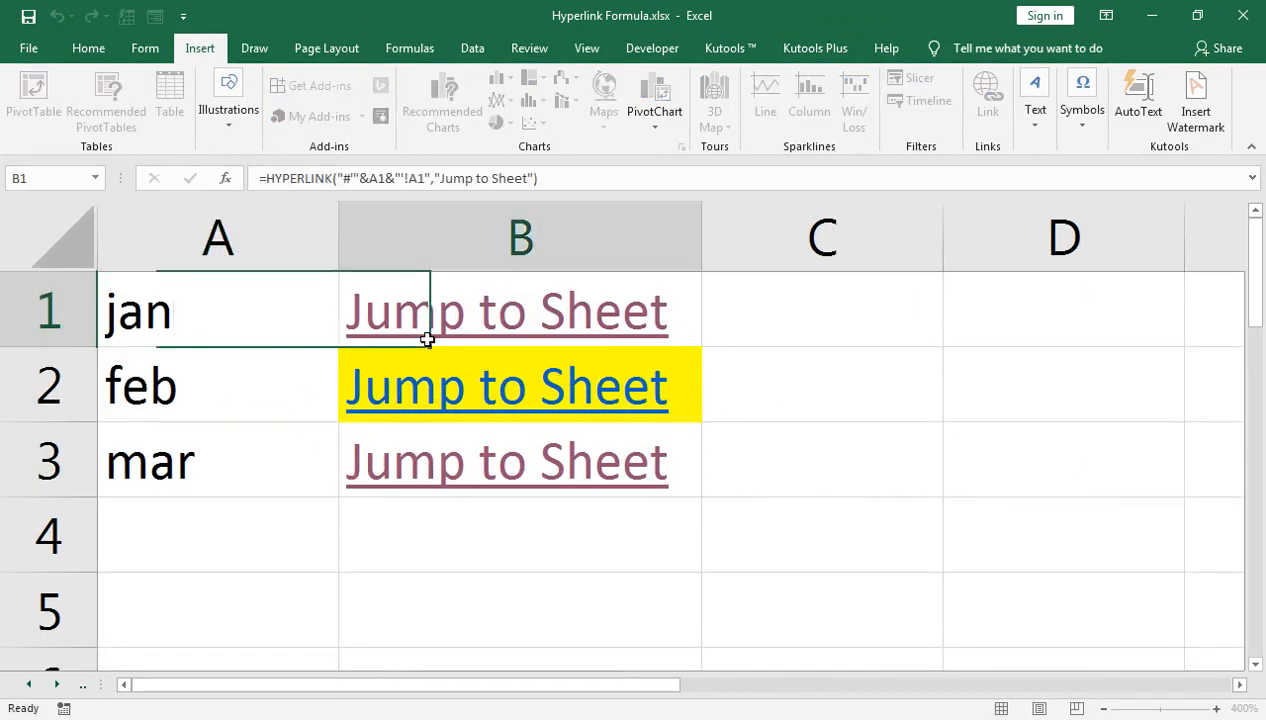
{"action": "key", "text": "ctrl+y"}
{"action": "left_click", "coordinate": [304, 393]}
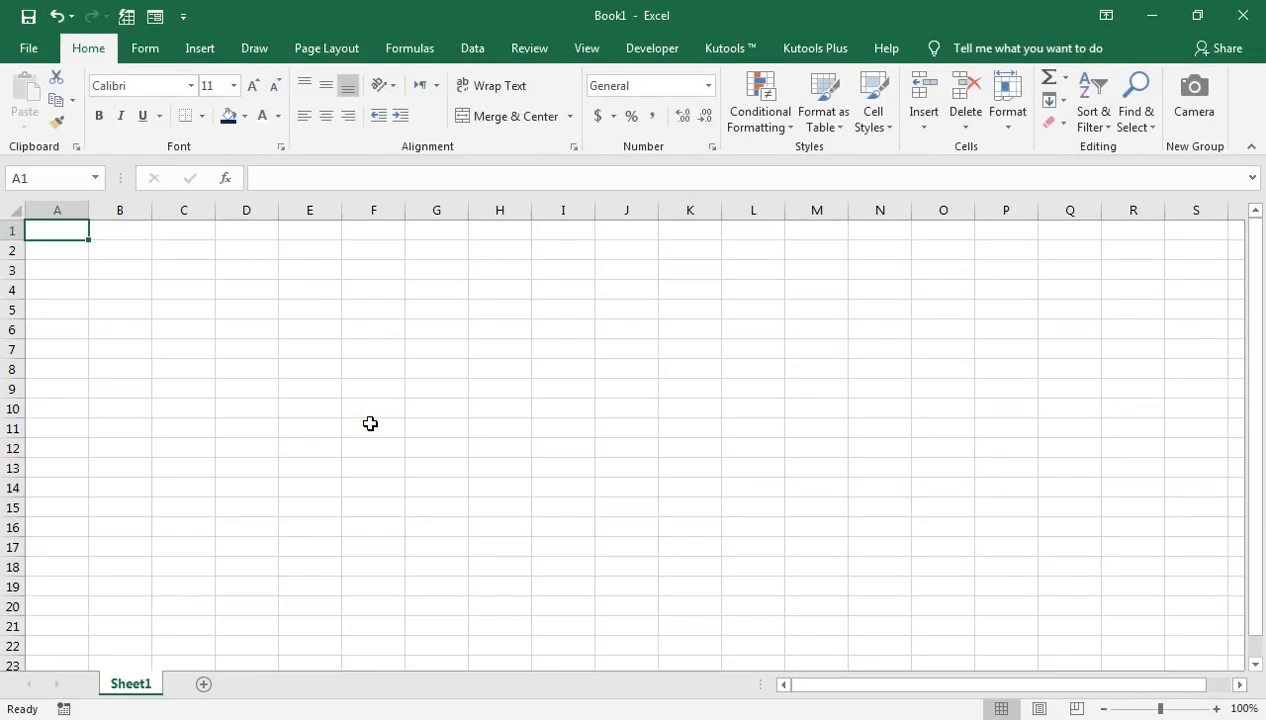
Add two new worksheets after Sheet1 in the blank workbook
{"action": "left_click", "coordinate": [1180, 708]}
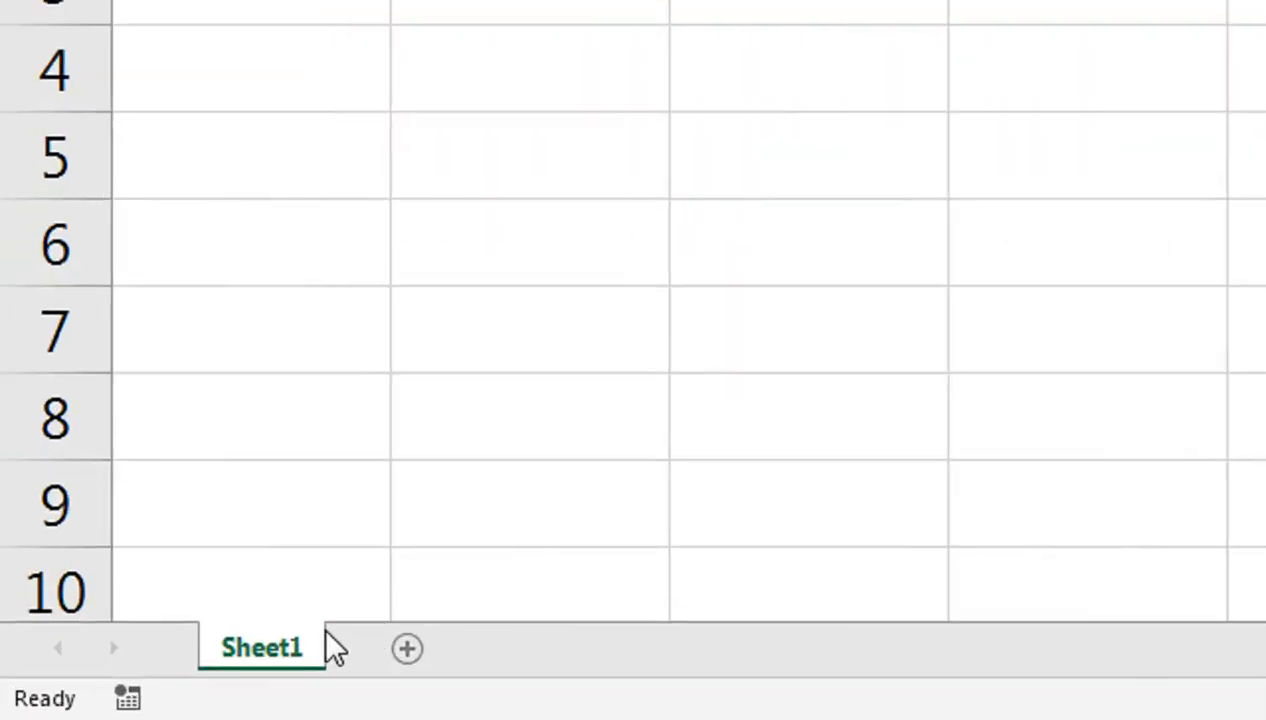
{"action": "left_click", "coordinate": [406, 652]}
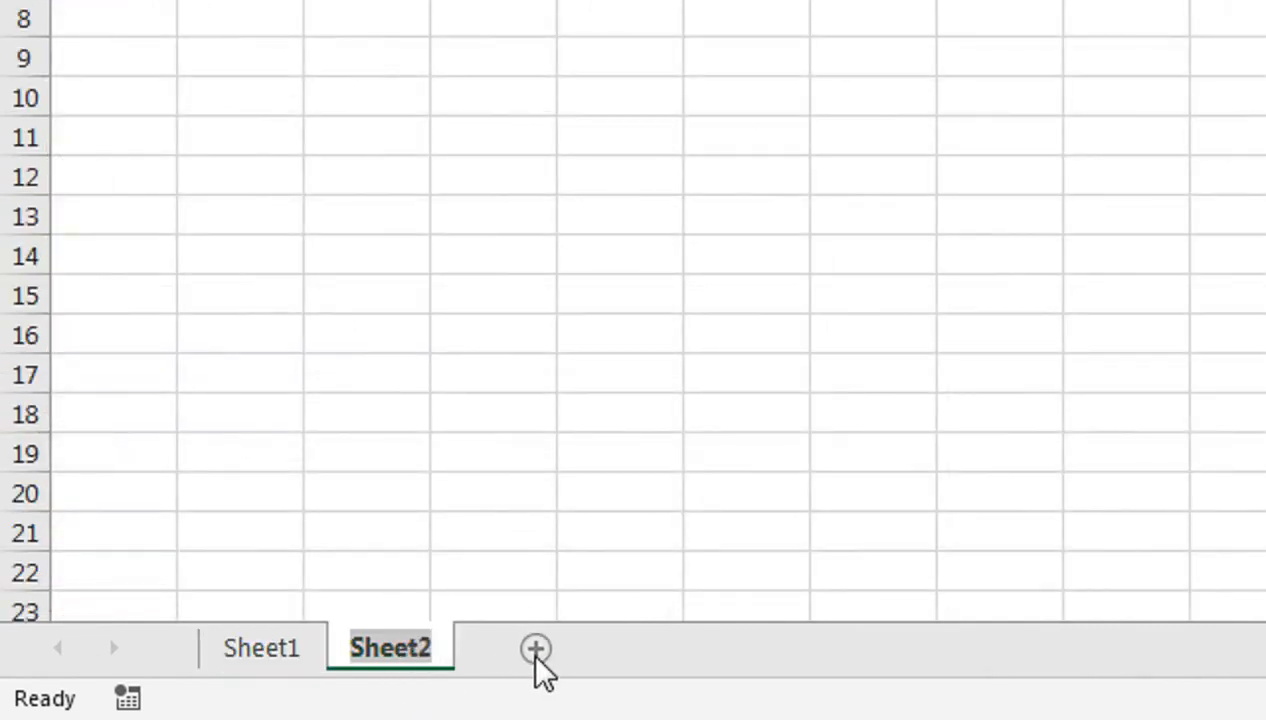
{"action": "left_click", "coordinate": [534, 652]}
Rename Sheet1 as Estimate
{"action": "right_click", "coordinate": [272, 658]}
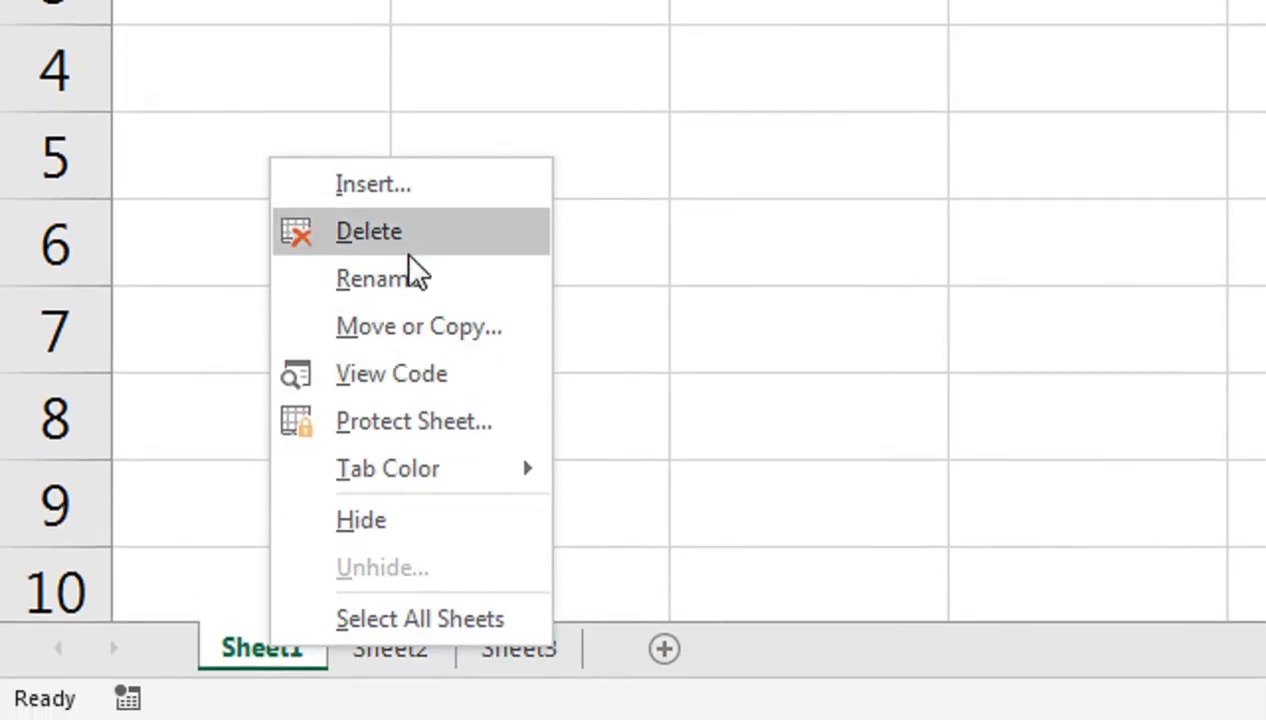
{"action": "left_click", "coordinate": [412, 275]}
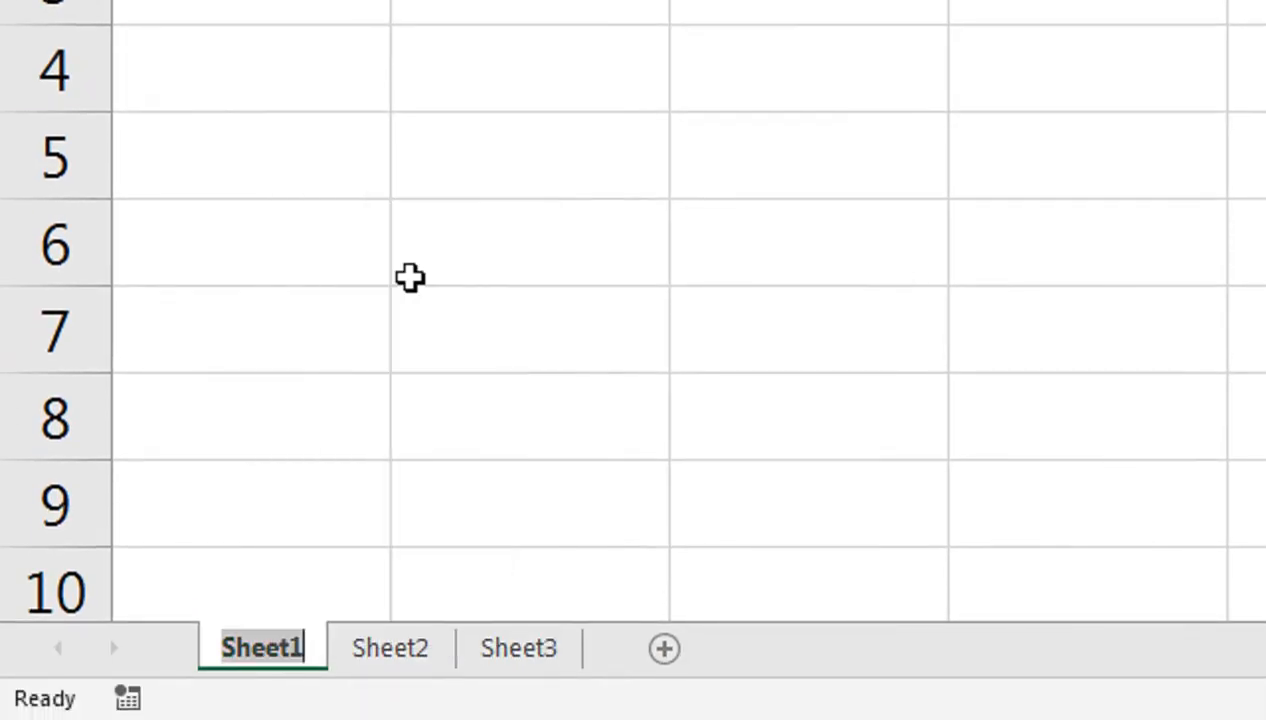
{"action": "type", "text": "Estimate"}
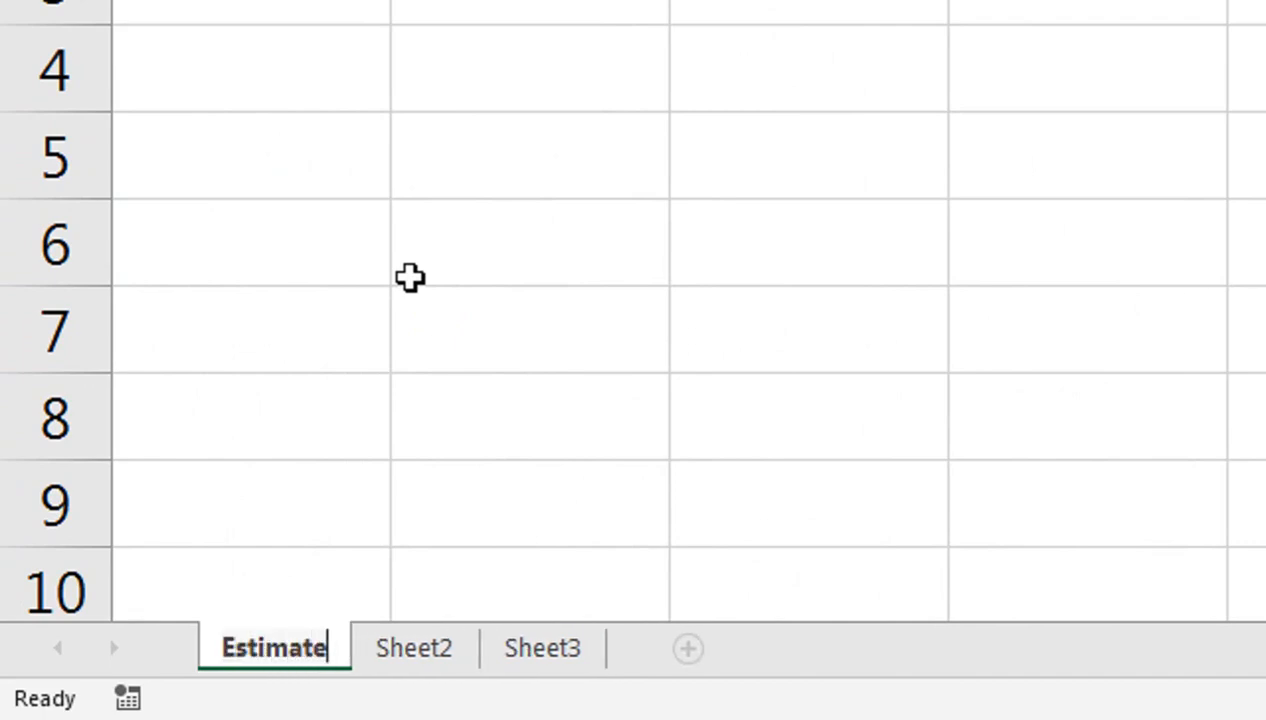
Rename Sheet2 as Expense
{"action": "left_click", "coordinate": [424, 668]}
{"action": "right_click", "coordinate": [433, 670]}
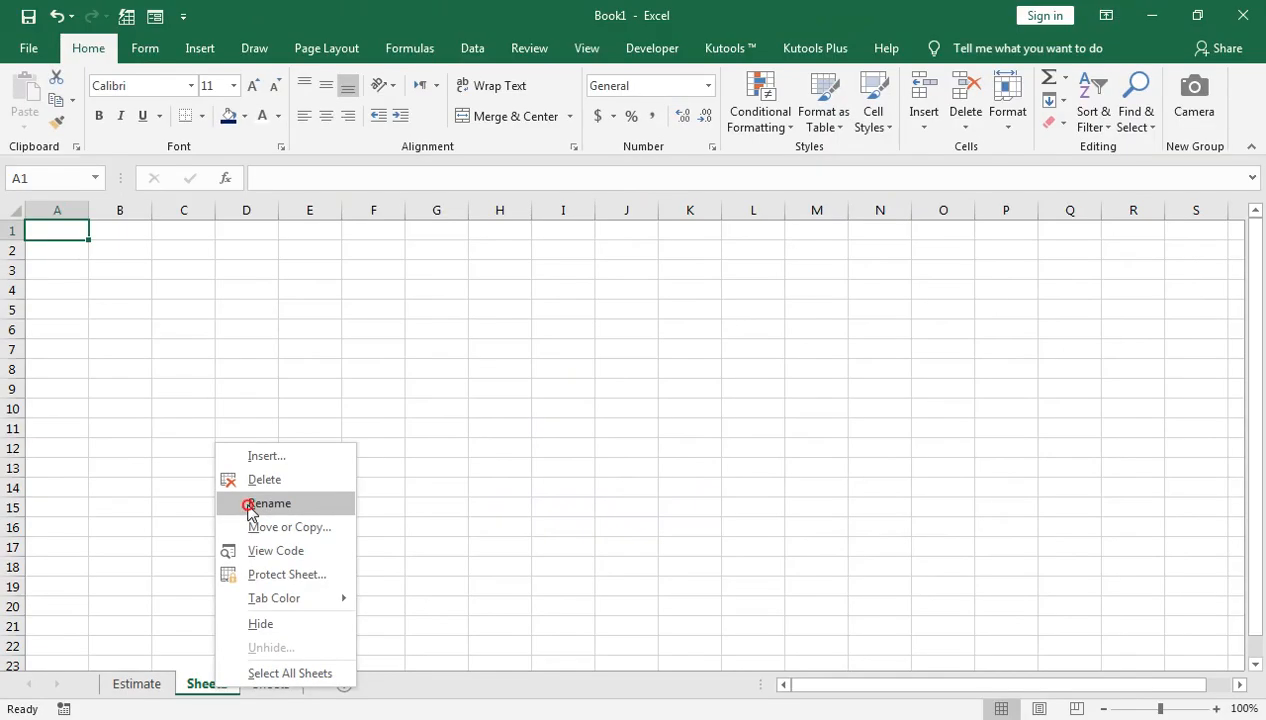
{"action": "left_click", "coordinate": [268, 503]}
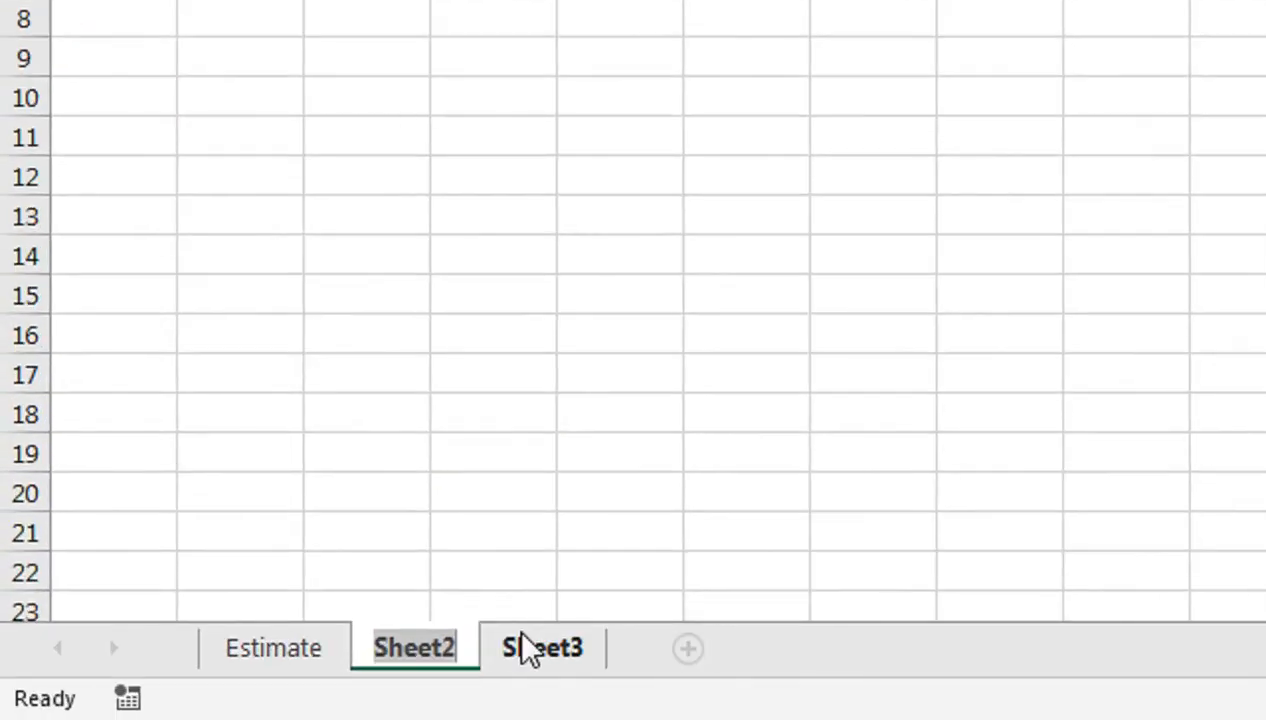
{"action": "type", "text": "Expense"}
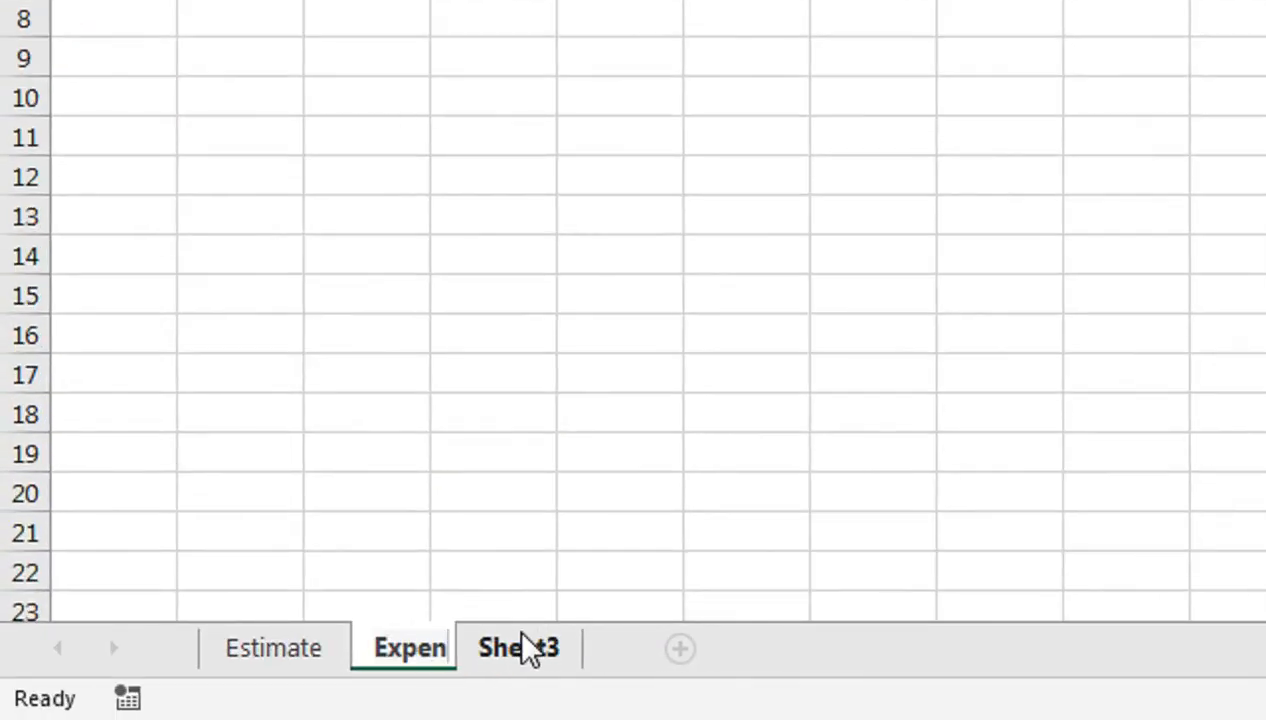
Rename Sheet3 as Sales
{"action": "right_click", "coordinate": [545, 652]}
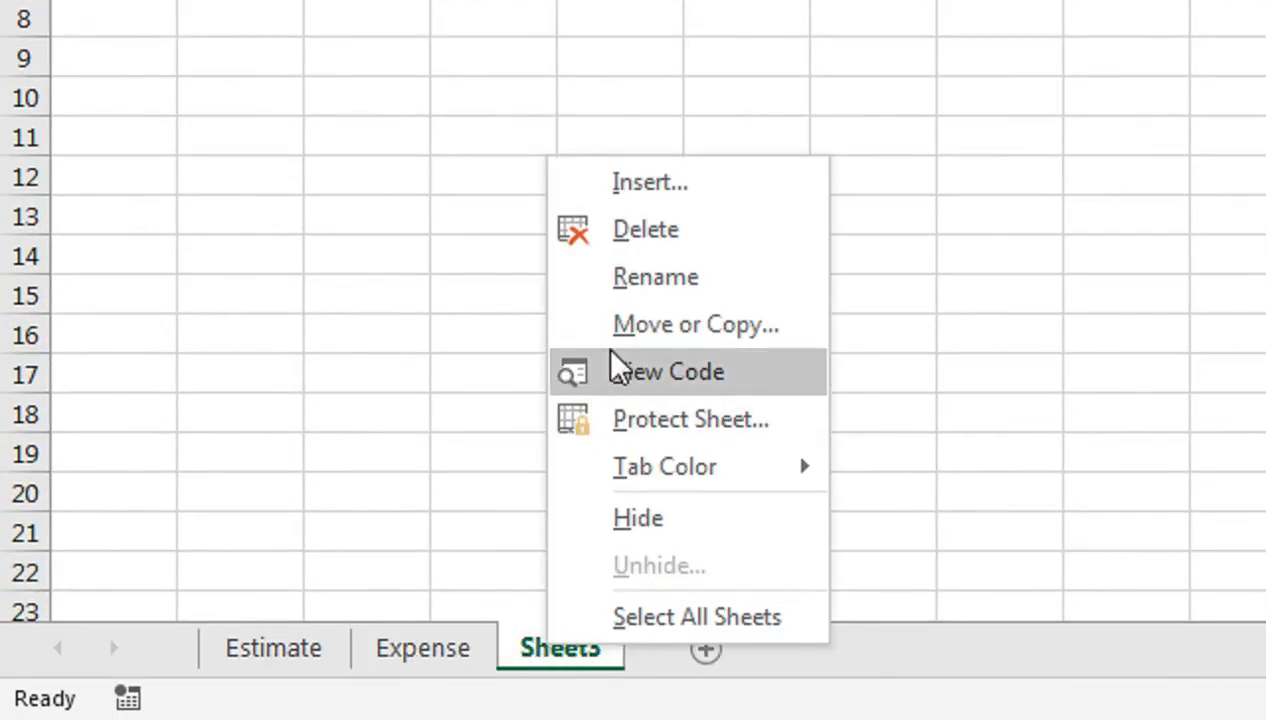
{"action": "key", "text": "Escape"}
{"action": "left_click", "coordinate": [649, 288]}
{"action": "double_click", "coordinate": [563, 655]}
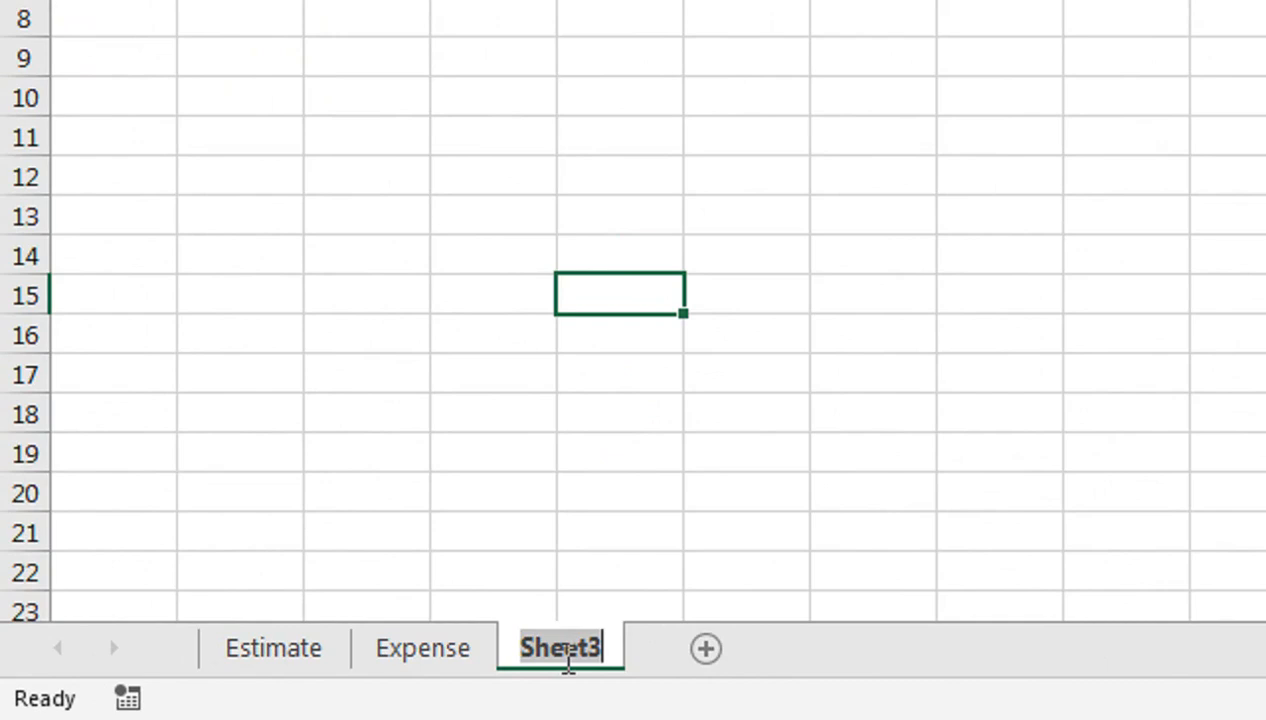
{"action": "type", "text": "Sales"}
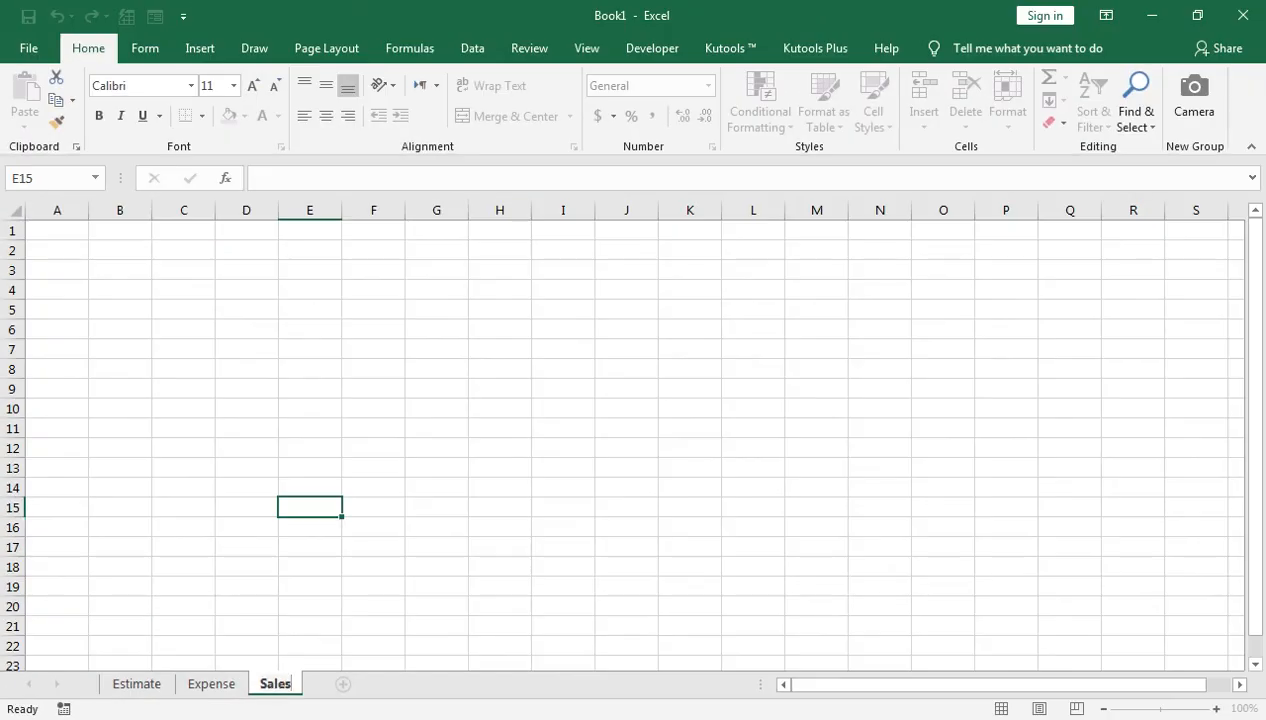
{"action": "left_click", "coordinate": [258, 600]}
Enter the heading "Index Page" in cell A1 of the Estimate sheet
{"action": "left_click", "coordinate": [218, 671]}
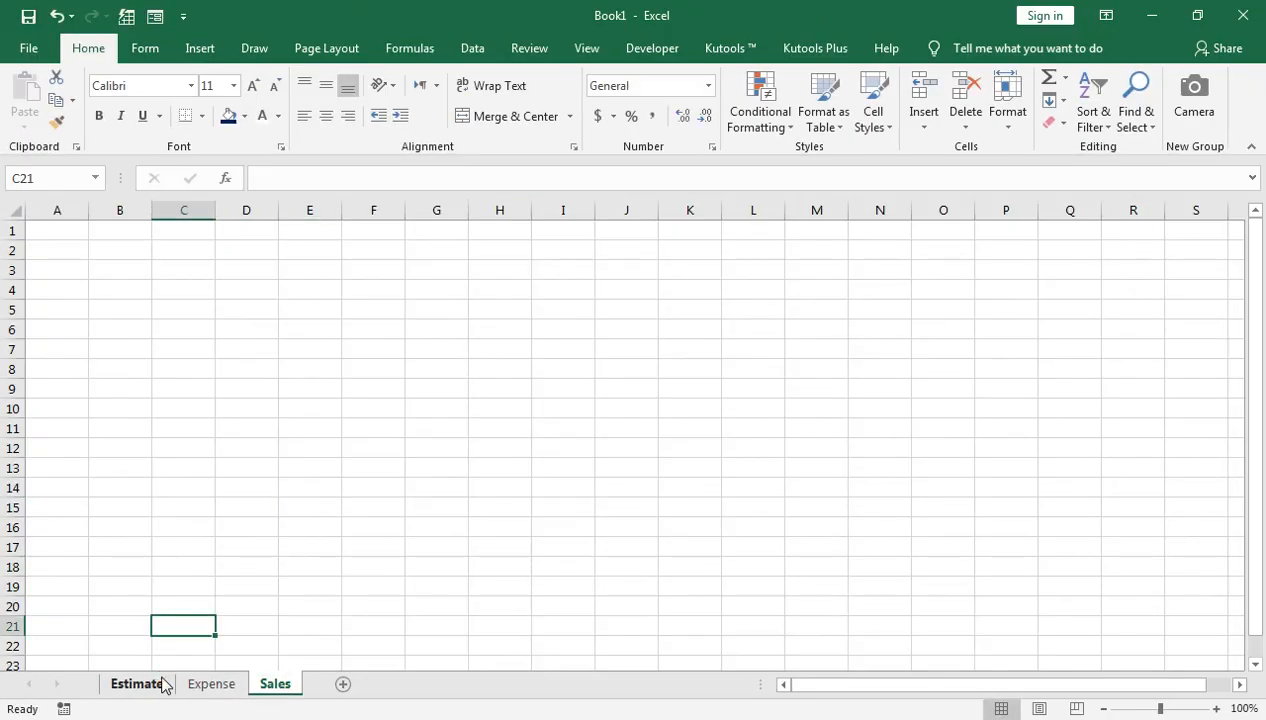
{"action": "left_click_drag", "start_coordinate": [1180, 708], "coordinate": [1200, 708]}
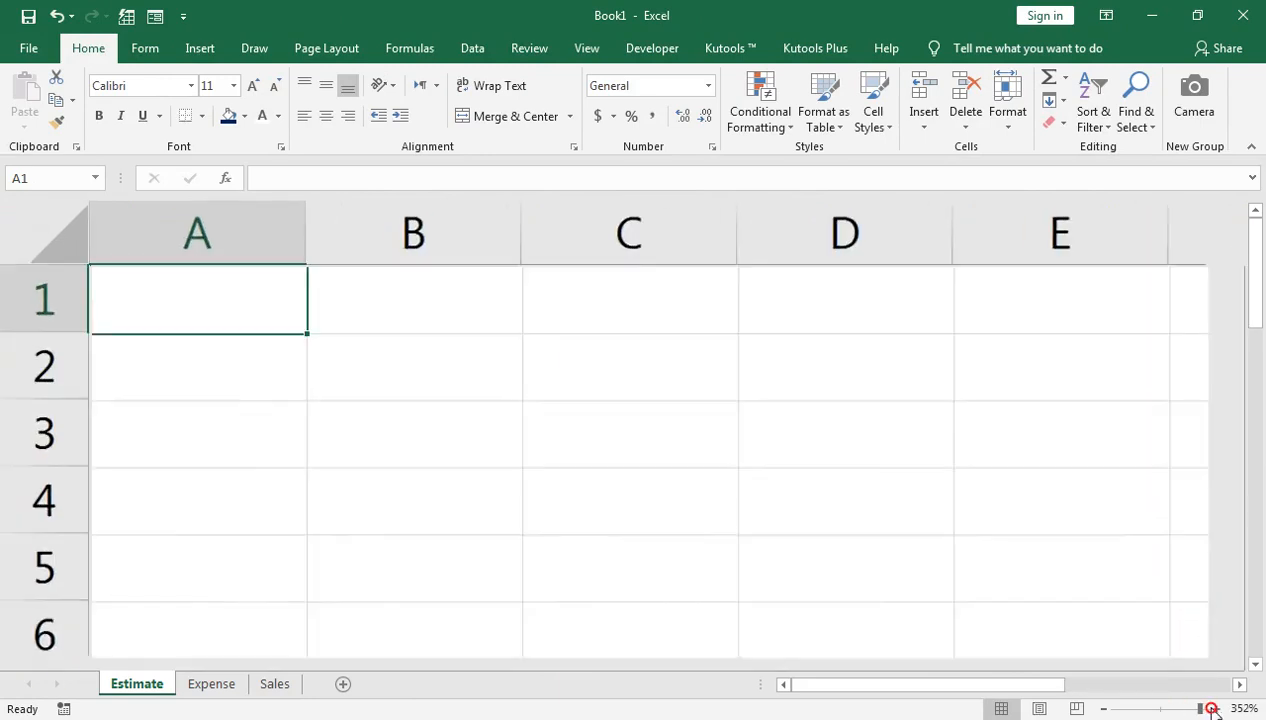
{"action": "type", "text": "In"}
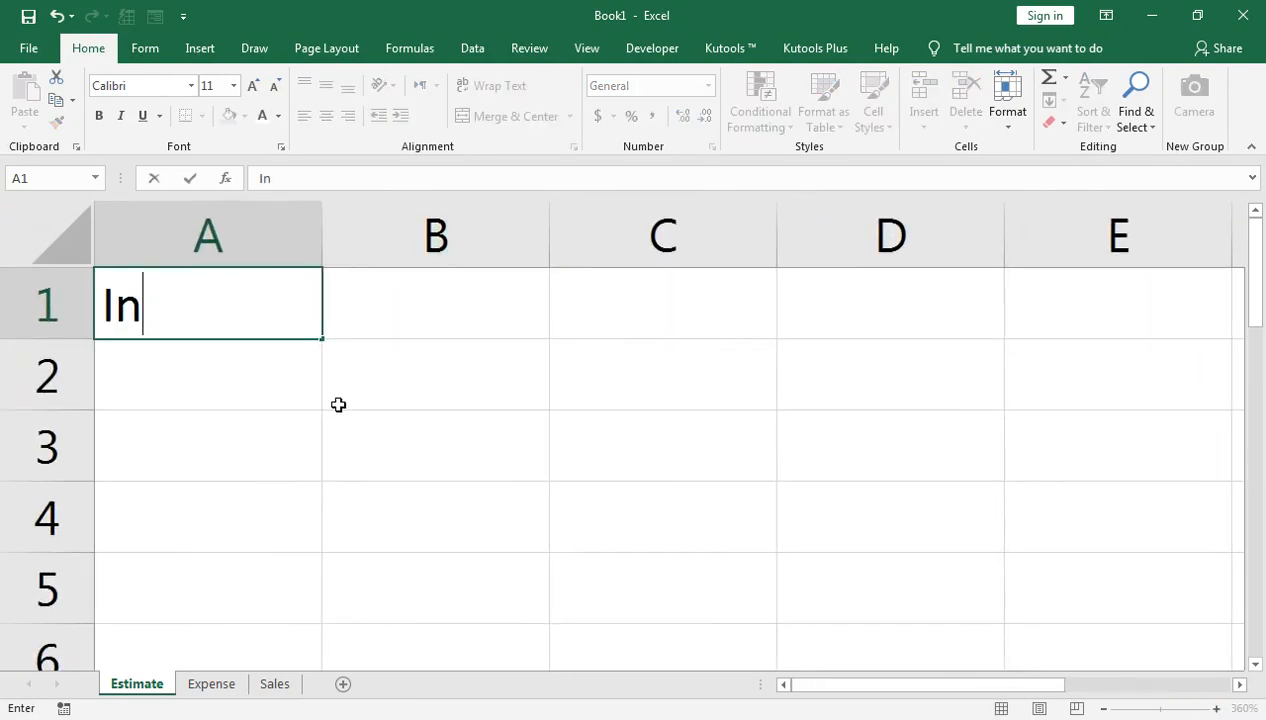
{"action": "type", "text": "dex Page"}
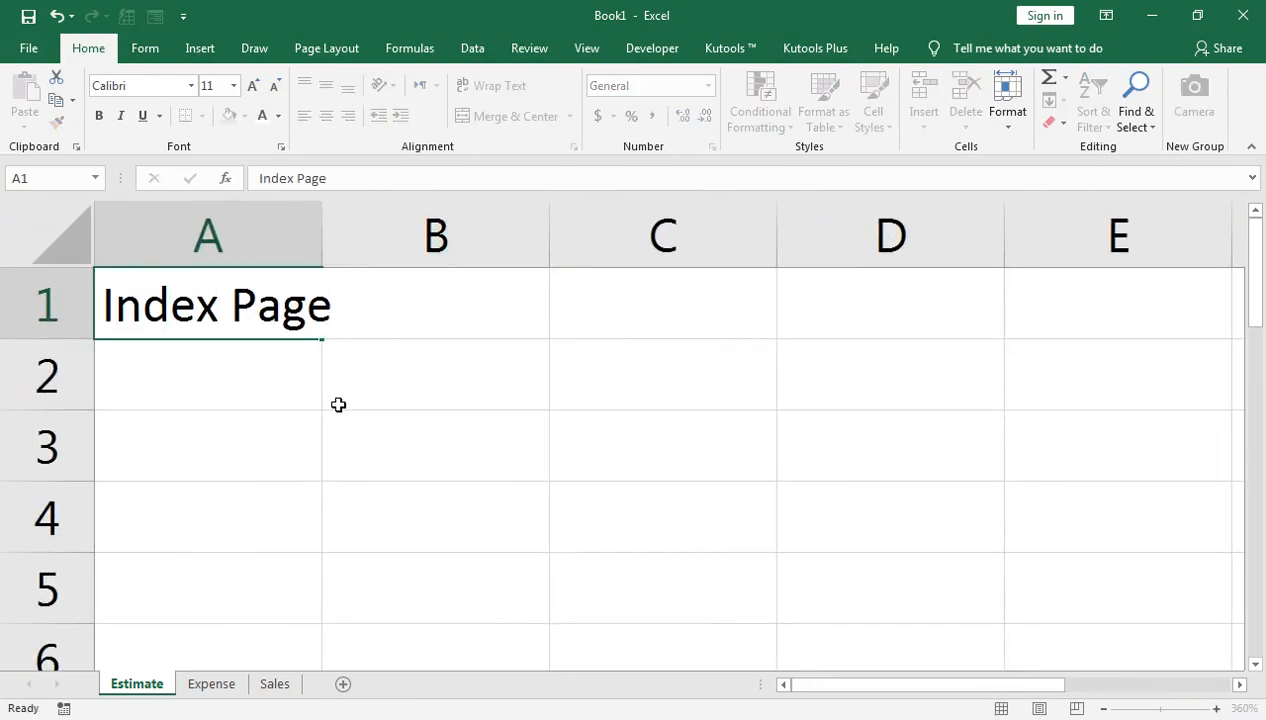
{"action": "key", "text": "Return"}
List the sheet names Estimate, Expense and Sales in cells A2 to A4 under the heading
{"action": "type", "text": "Es"}
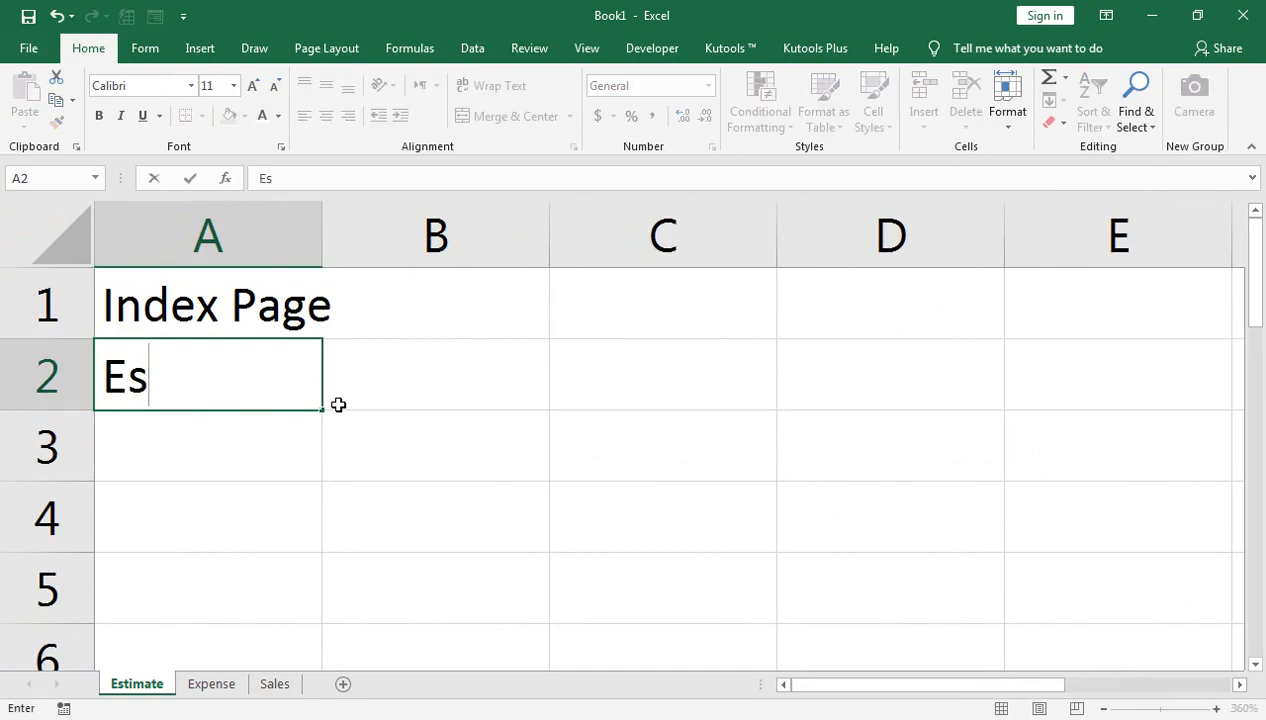
{"action": "type", "text": "timae"}
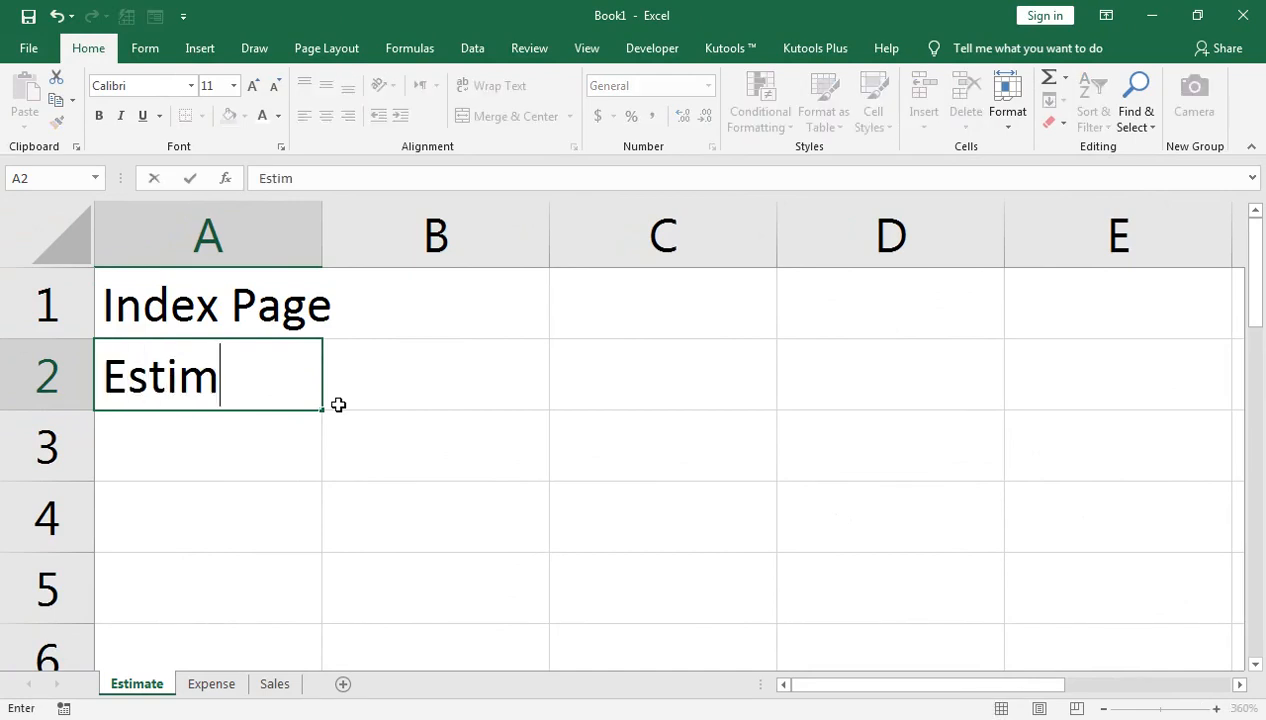
{"action": "key", "text": "BackSpace"}
{"action": "type", "text": "te"}
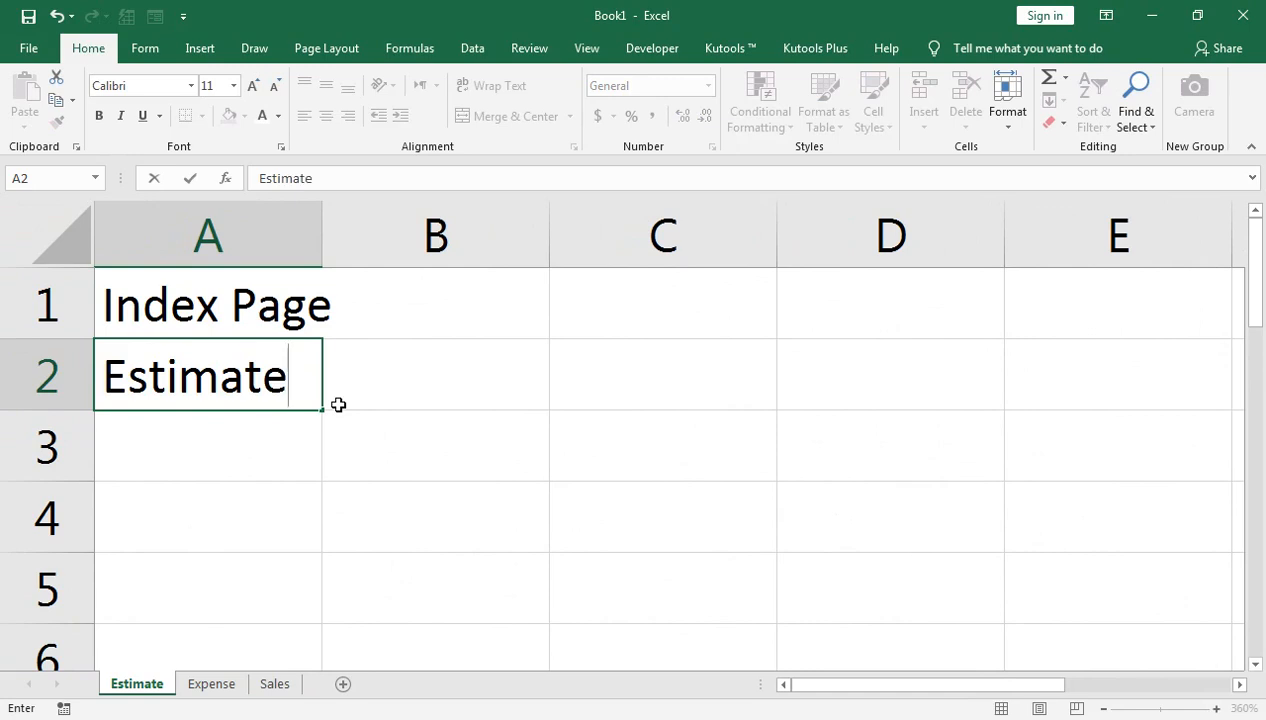
{"action": "key", "text": "Return"}
{"action": "type", "text": "Expense"}
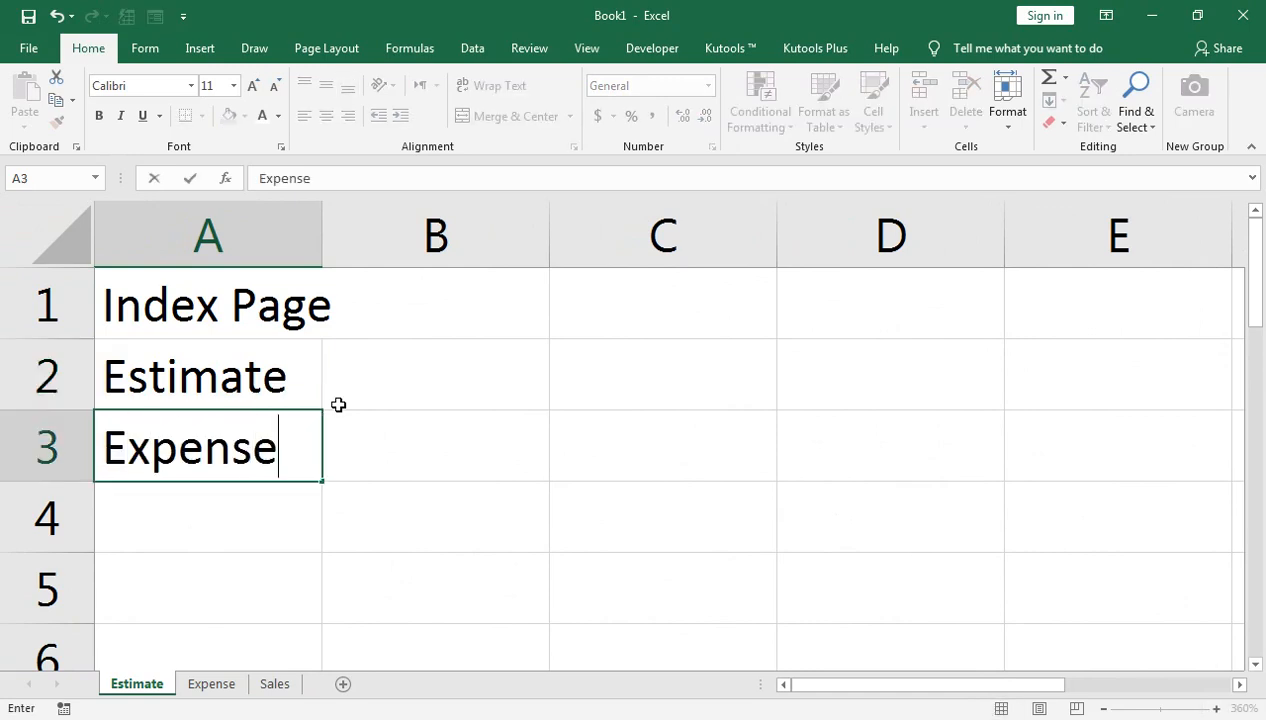
{"action": "key", "text": "Return"}
{"action": "type", "text": "Sale"}
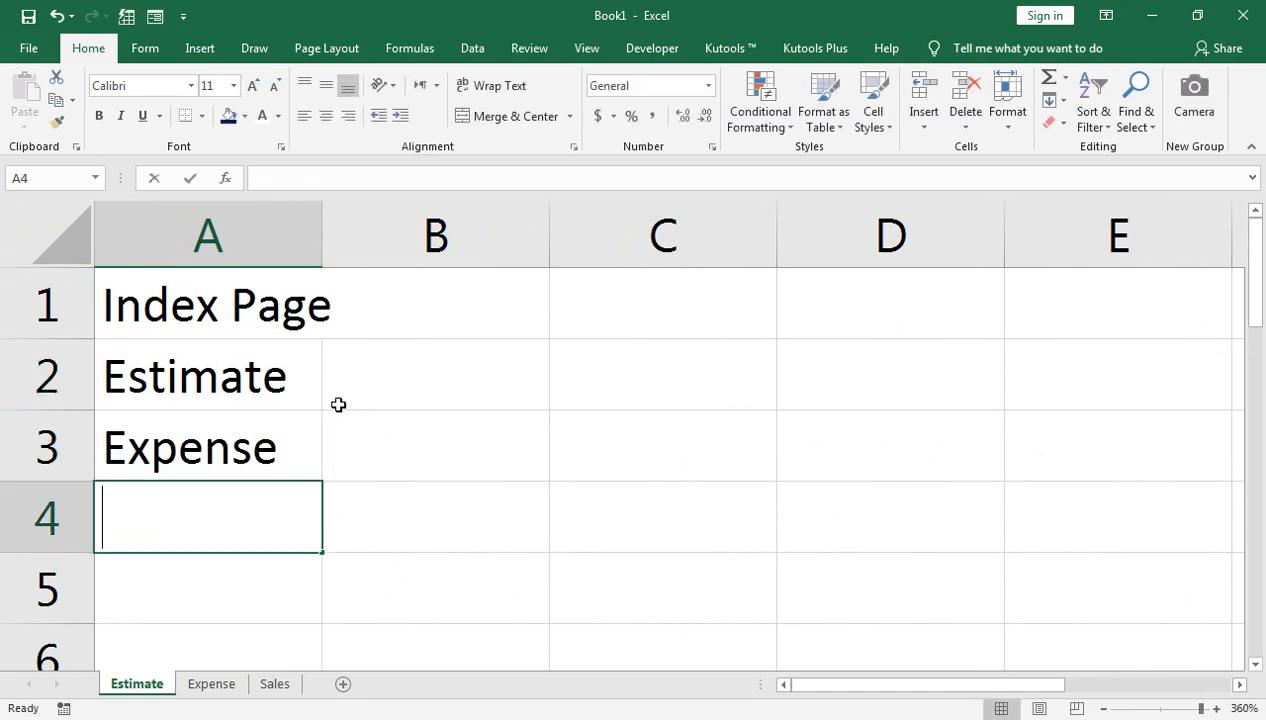
{"action": "key", "text": "Return"}
{"action": "key", "text": "Up"}
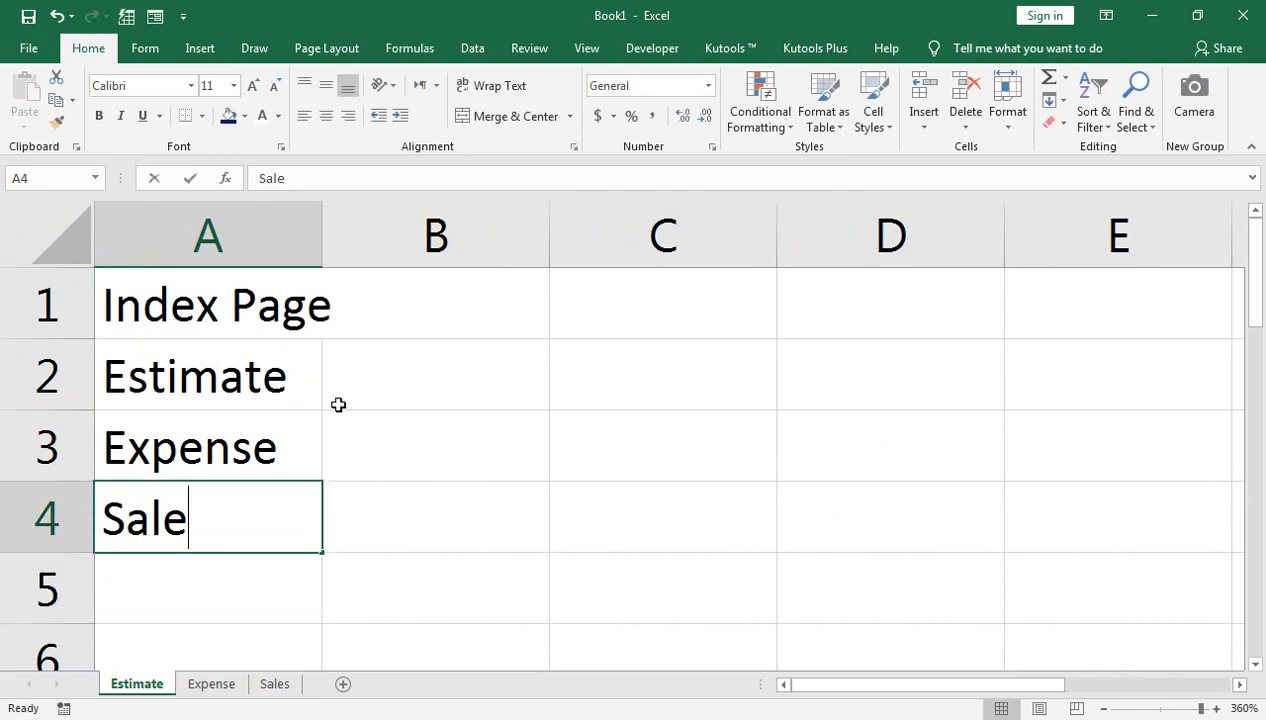
{"action": "key", "text": "F2"}
{"action": "type", "text": "s"}
{"action": "key", "text": "Return"}
{"action": "key", "text": "Up"}
{"action": "key", "text": "Up"}
{"action": "key", "text": "Up"}
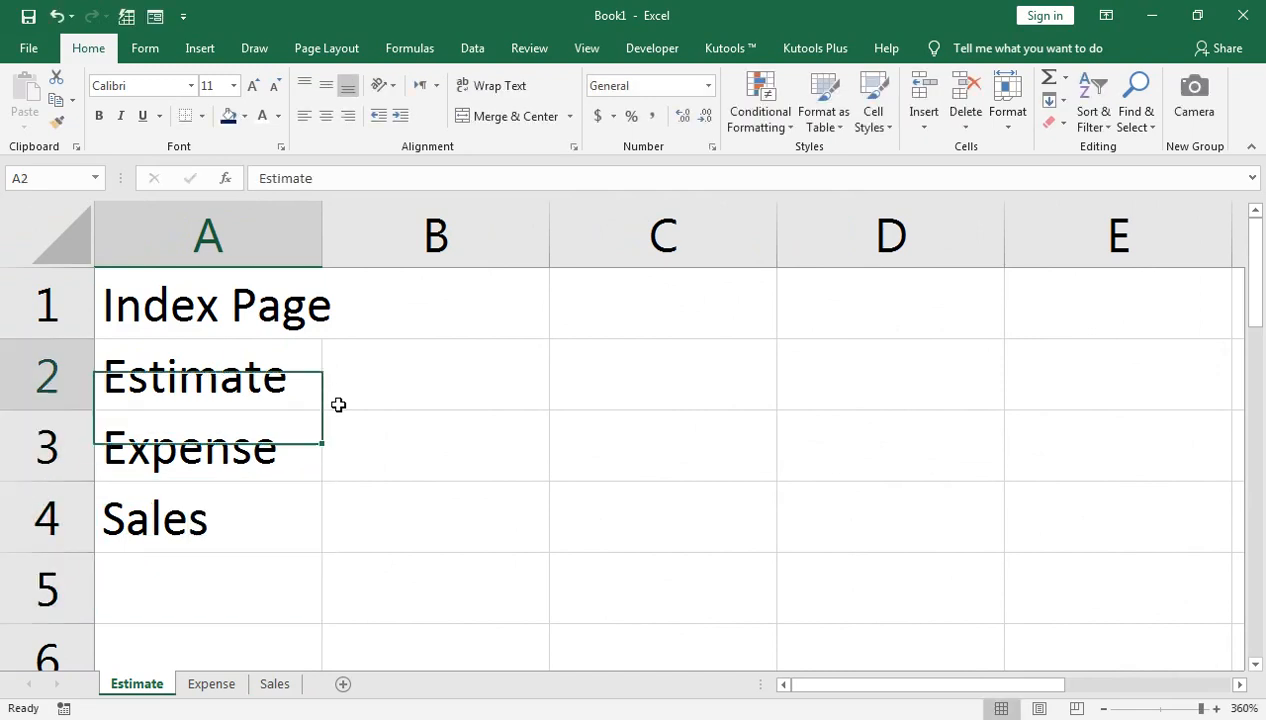
{"action": "key", "text": "shift+Down"}
{"action": "key", "text": "shift+Down"}
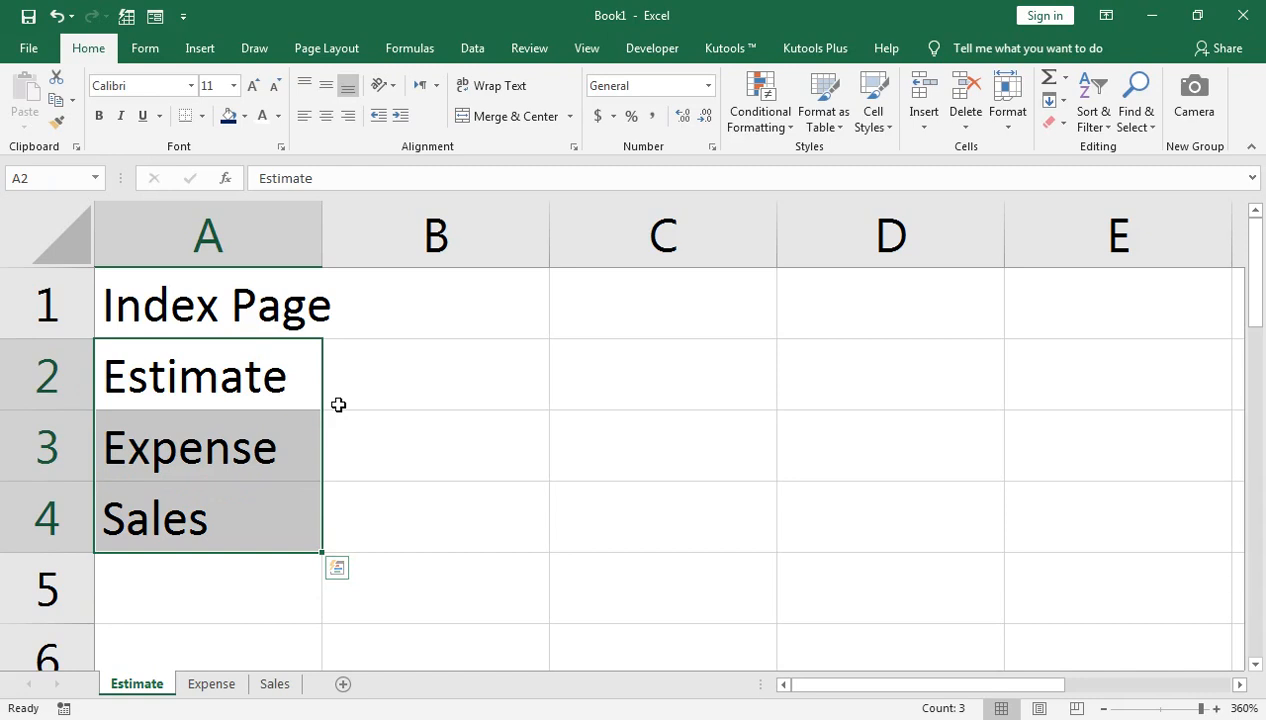
{"action": "key", "text": "ctrl+q"}
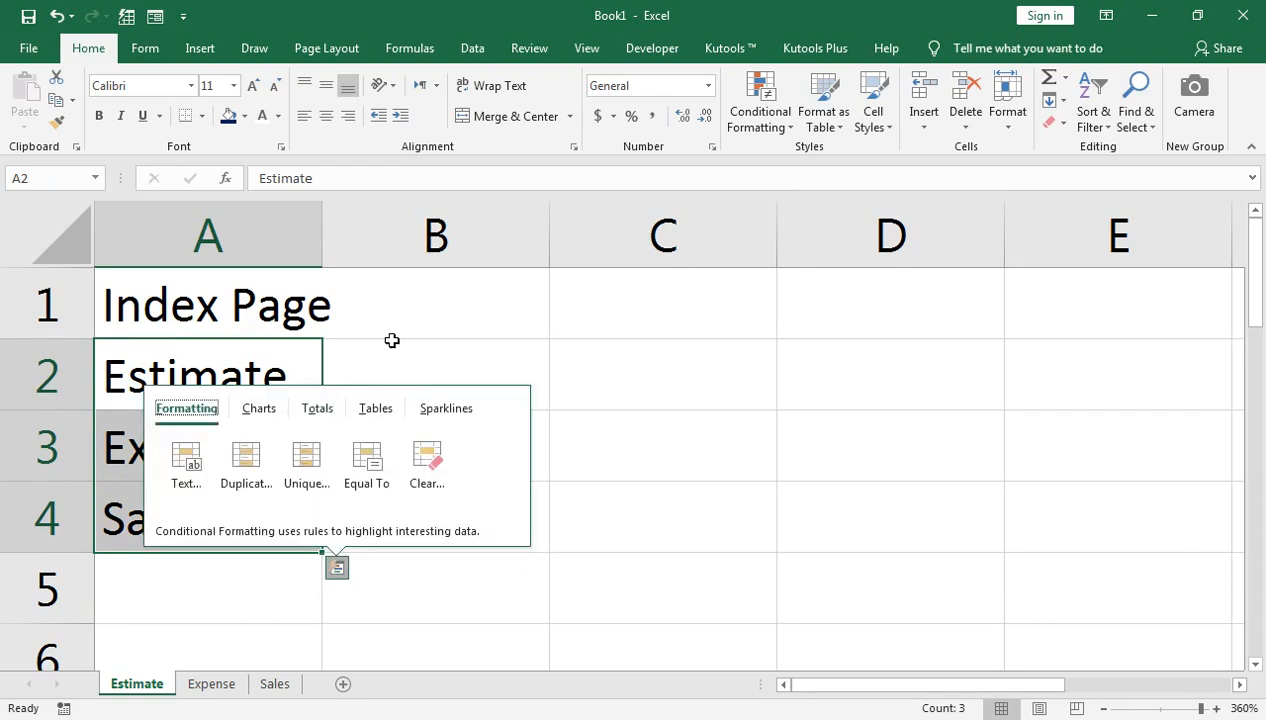
Copy the sheet names in cells A2:A4 of the Estimate sheet
{"action": "double_click", "coordinate": [305, 381]}
{"action": "key", "text": "Escape"}
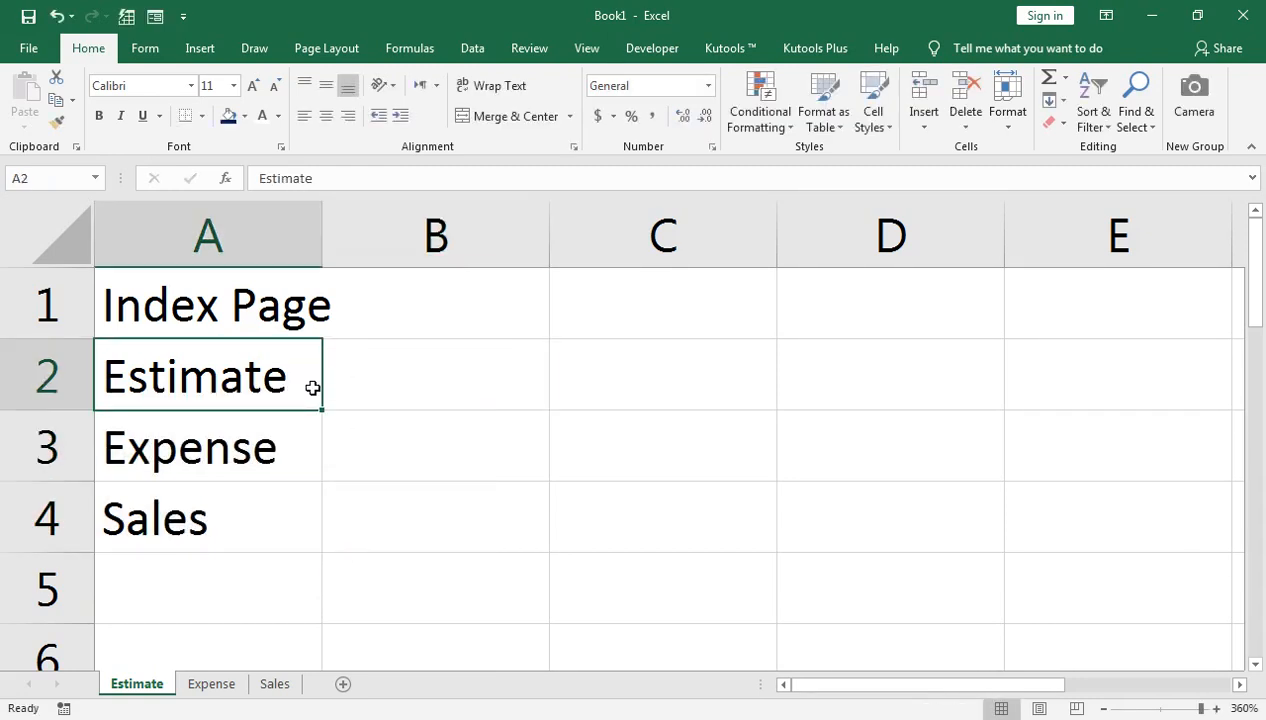
{"action": "key", "text": "ctrl+shift+Down"}
{"action": "key", "text": "ctrl+c"}
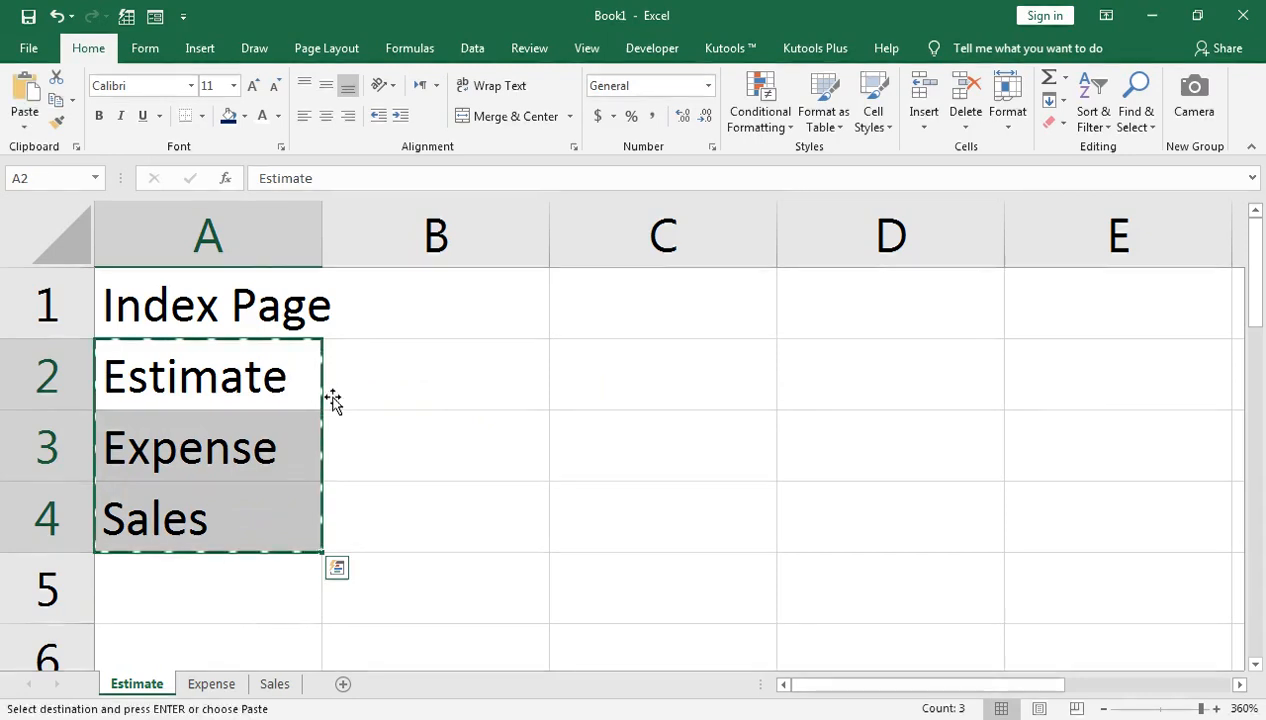
Paste the copied sheet names into the Expense sheet starting at cell A1
{"action": "left_click", "coordinate": [212, 684]}
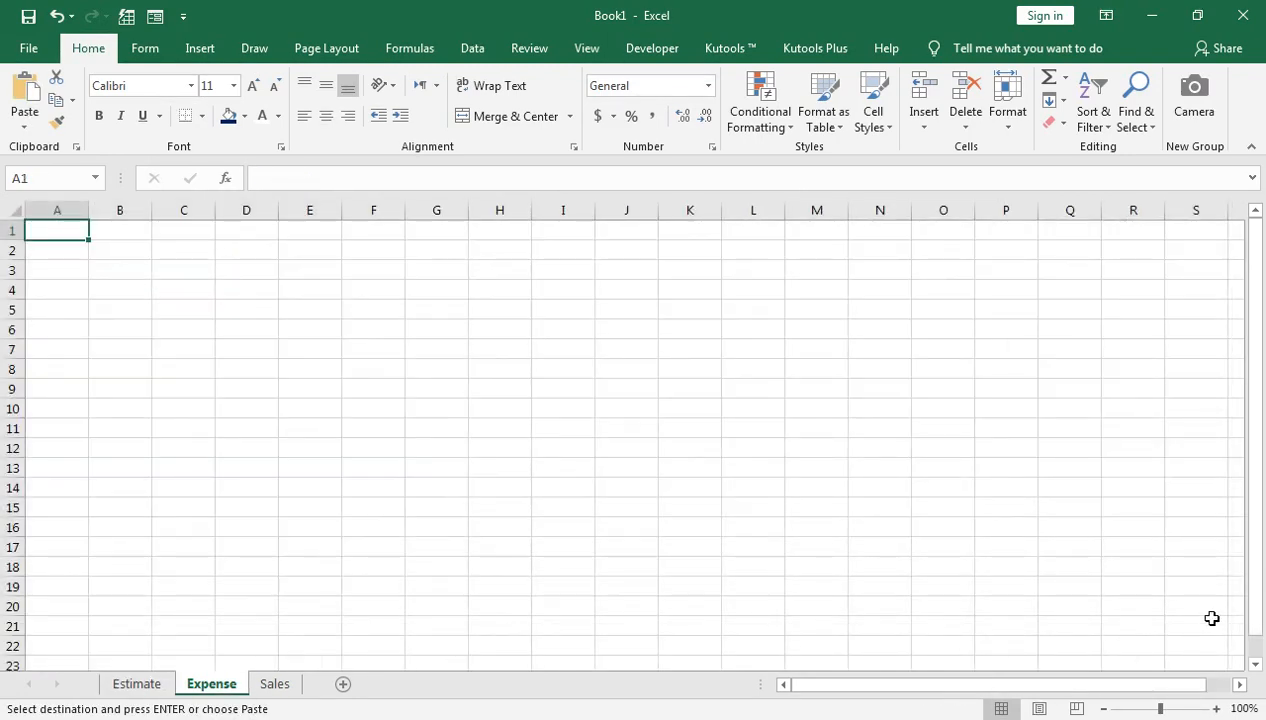
{"action": "left_click", "coordinate": [1205, 709]}
{"action": "left_click_drag", "start_coordinate": [1206, 711], "coordinate": [1207, 711]}
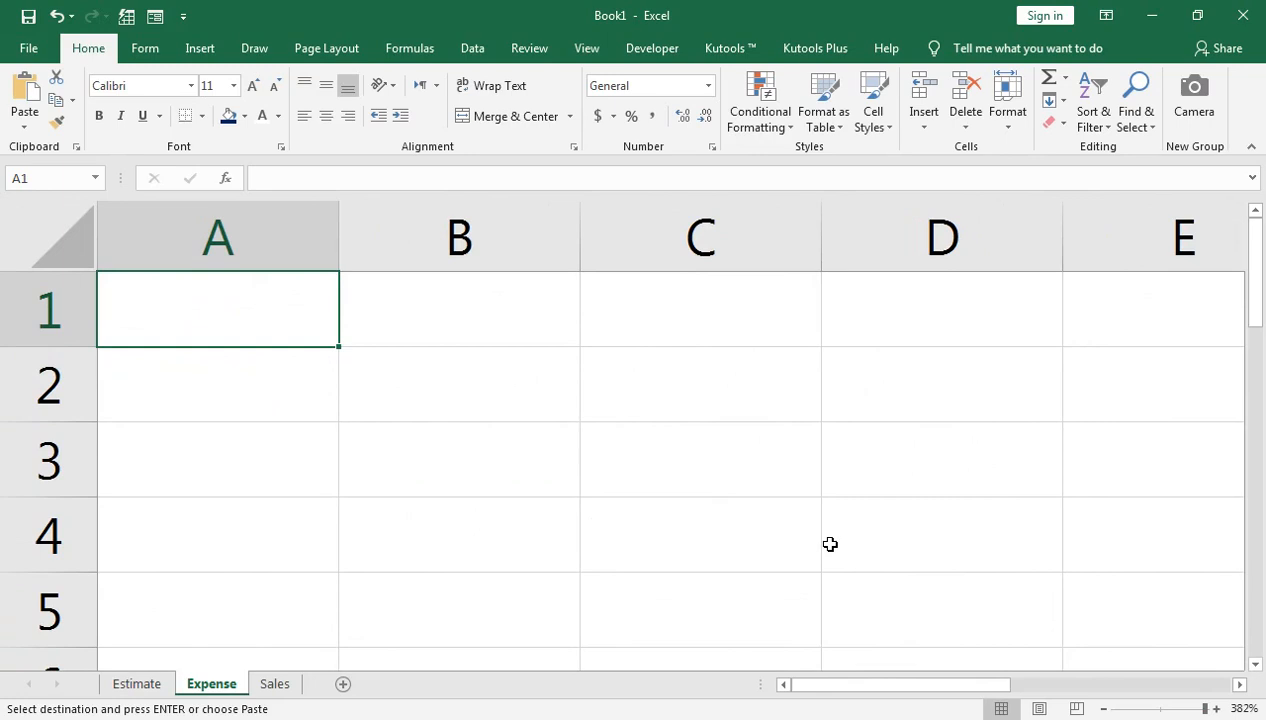
{"action": "key", "text": "ctrl+v"}
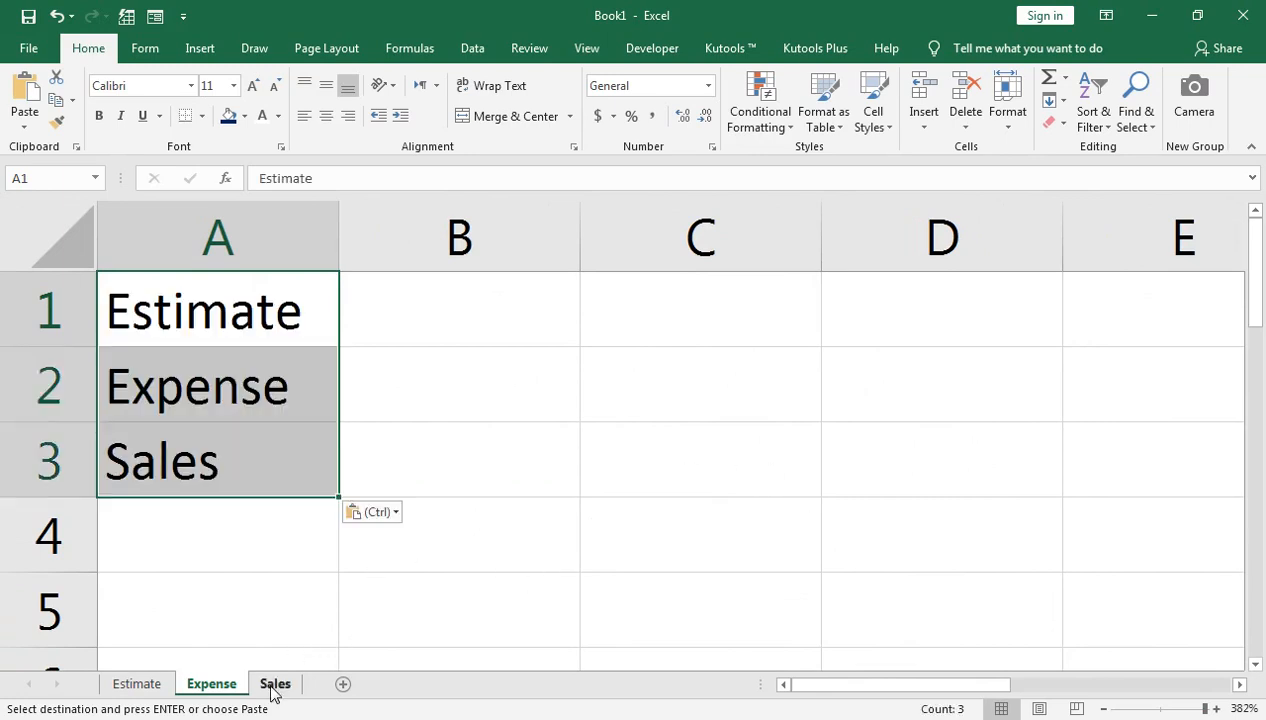
Paste the copied sheet names into the Sales sheet starting at cell A1
{"action": "left_click", "coordinate": [274, 684]}
{"action": "left_click", "coordinate": [1207, 711]}
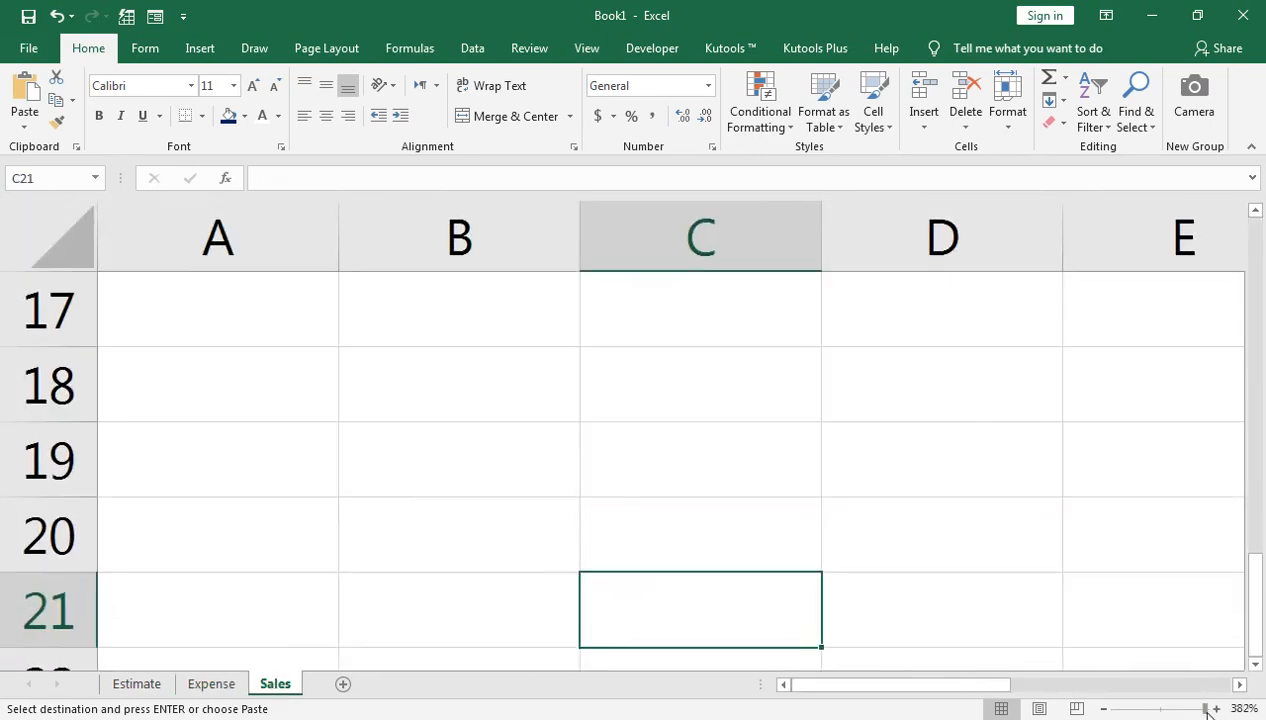
{"action": "scroll", "coordinate": [193, 303], "scroll_direction": "up", "scroll_amount": 5}
{"action": "left_click", "coordinate": [184, 331]}
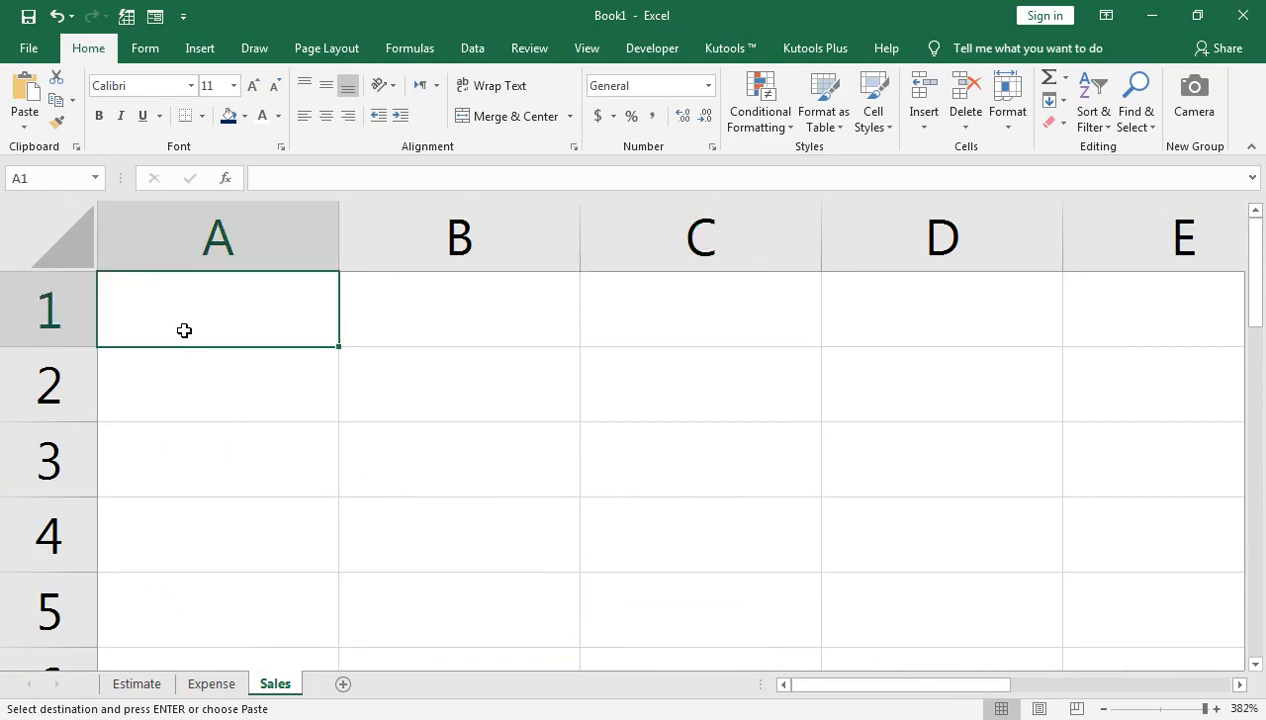
{"action": "key", "text": "ctrl+v"}
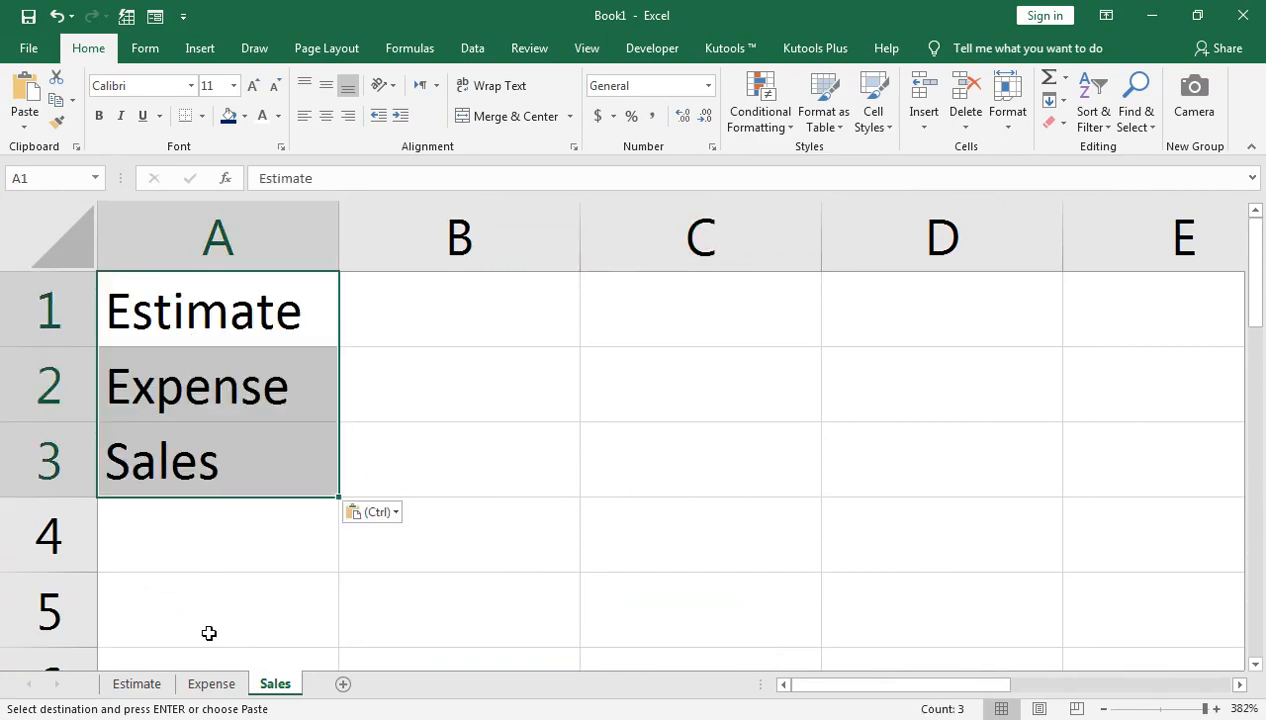
Widen column B of the Estimate sheet to make room for the formulas
{"action": "left_click", "coordinate": [125, 684]}
{"action": "left_click", "coordinate": [385, 350]}
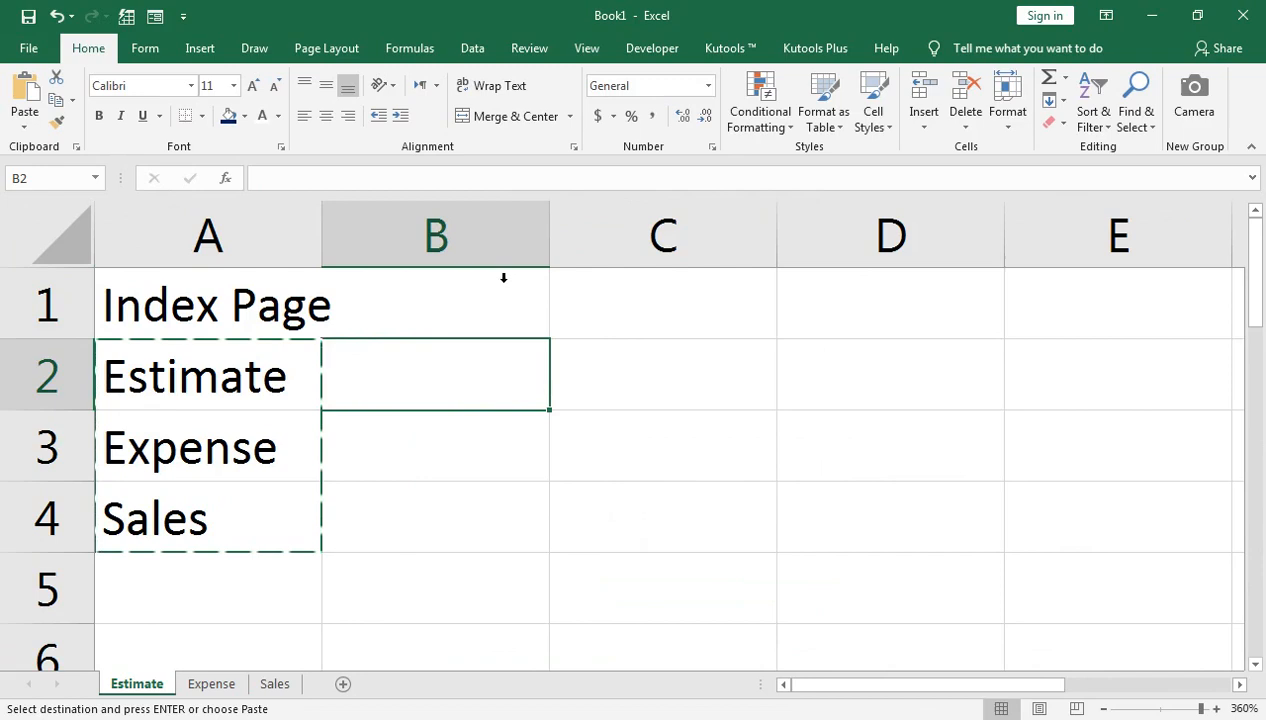
{"action": "left_click_drag", "start_coordinate": [549, 239], "coordinate": [709, 238]}
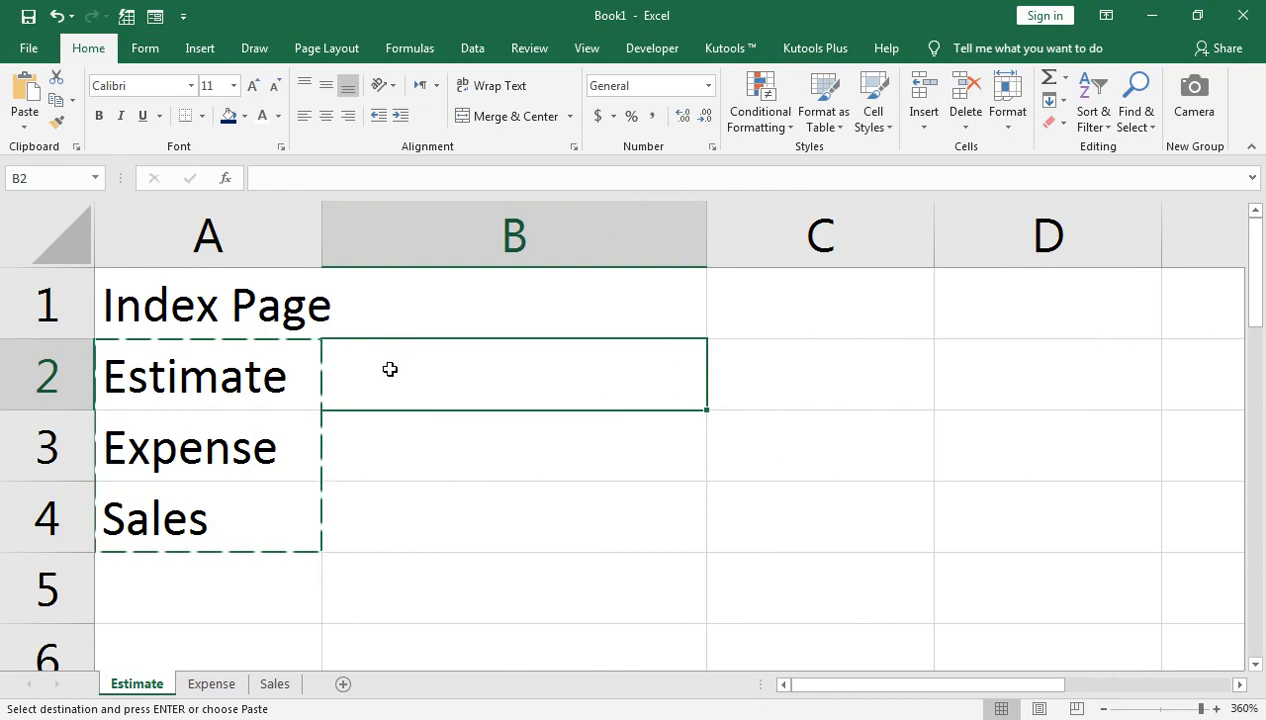
Cancel the pending copy selection and enter the heading "Formula" in cell B1 of the Estimate sheet
{"action": "left_click", "coordinate": [480, 316]}
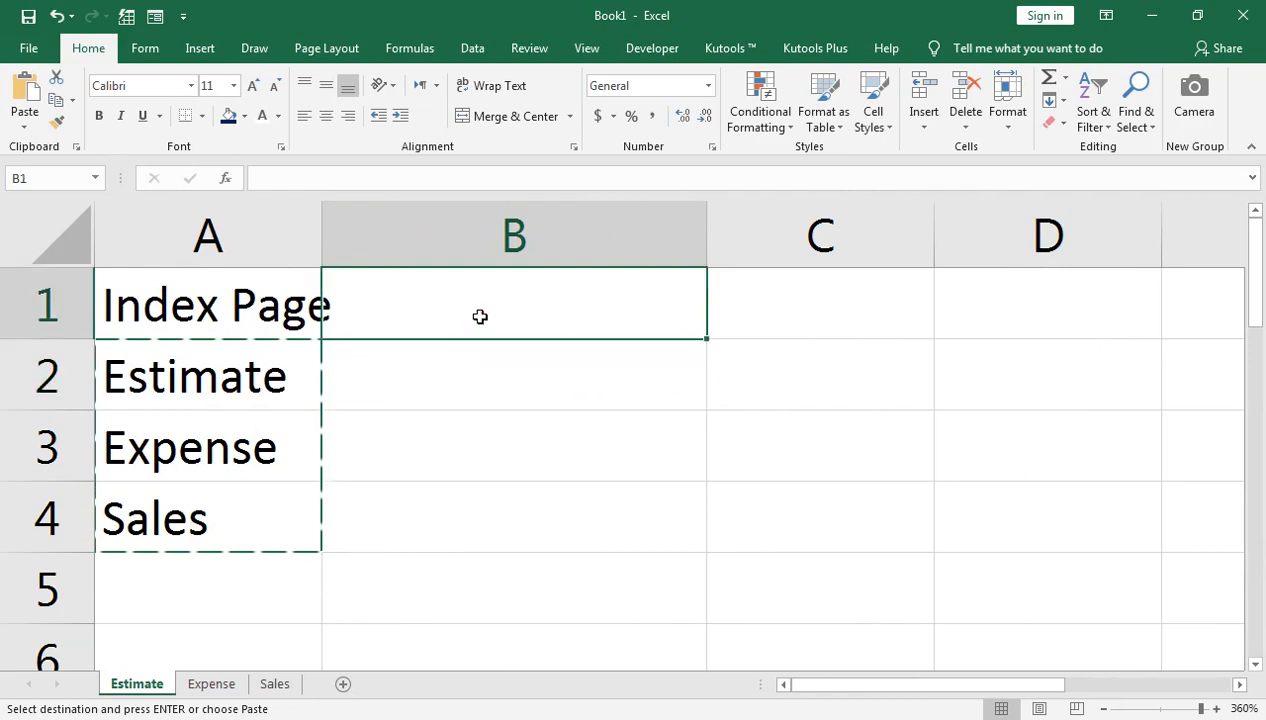
{"action": "key", "text": "Escape"}
{"action": "type", "text": "FOrmula"}
{"action": "key", "text": "BackSpace"}
{"action": "key", "text": "BackSpace"}
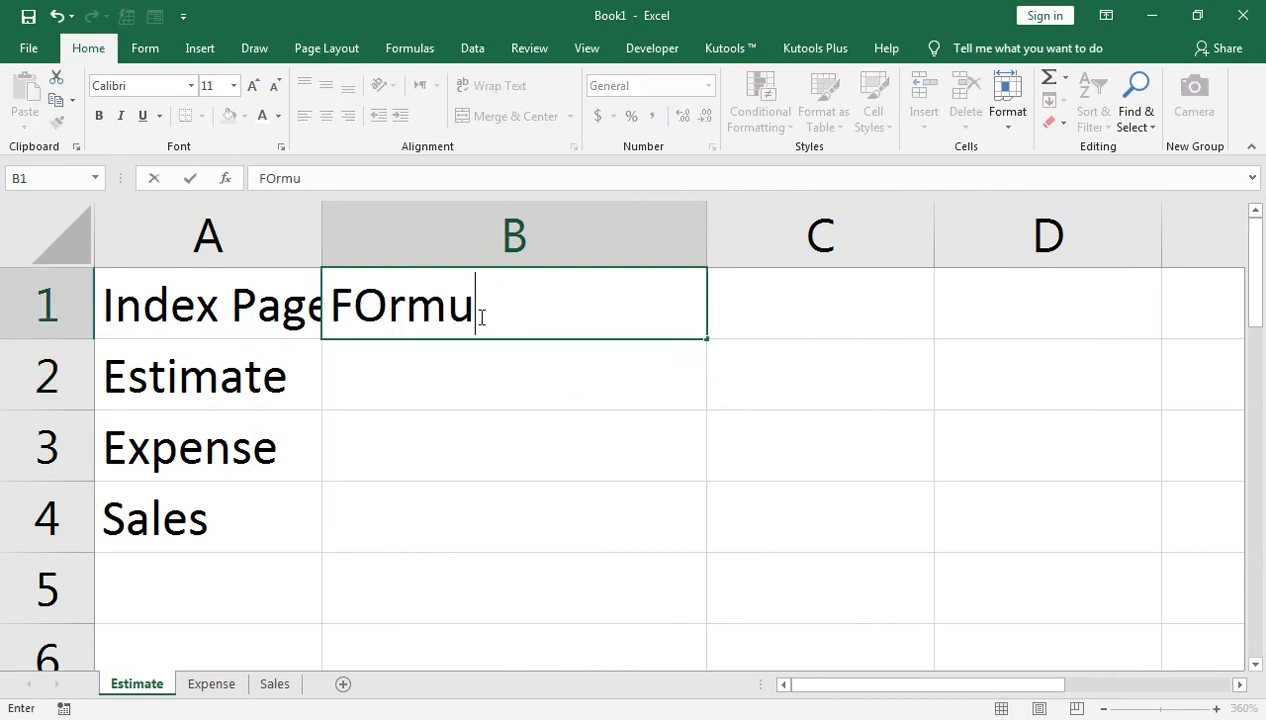
{"action": "key", "text": "BackSpace"}
{"action": "key", "text": "BackSpace"}
{"action": "key", "text": "BackSpace"}
{"action": "key", "text": "BackSpace"}
{"action": "type", "text": "ormula"}
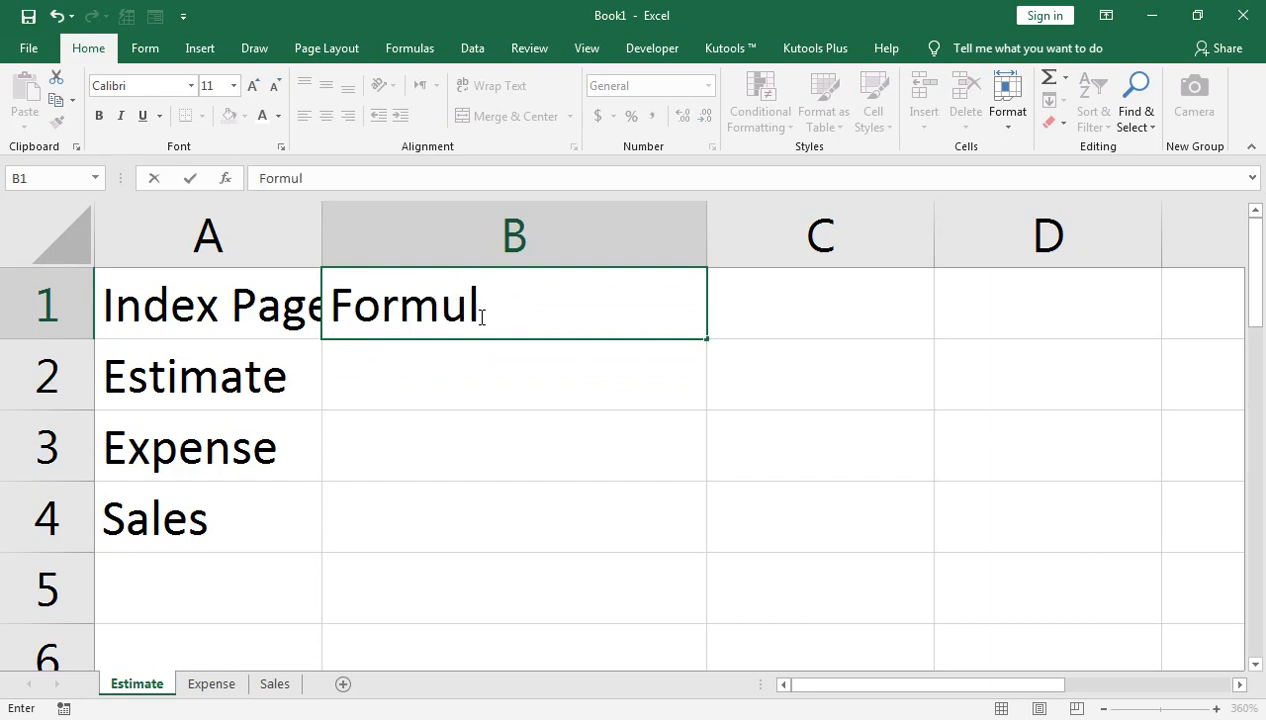
{"action": "key", "text": "Return"}
{"action": "key", "text": "Up"}
{"action": "key", "text": "Left"}
{"action": "key", "text": "alt+o"}
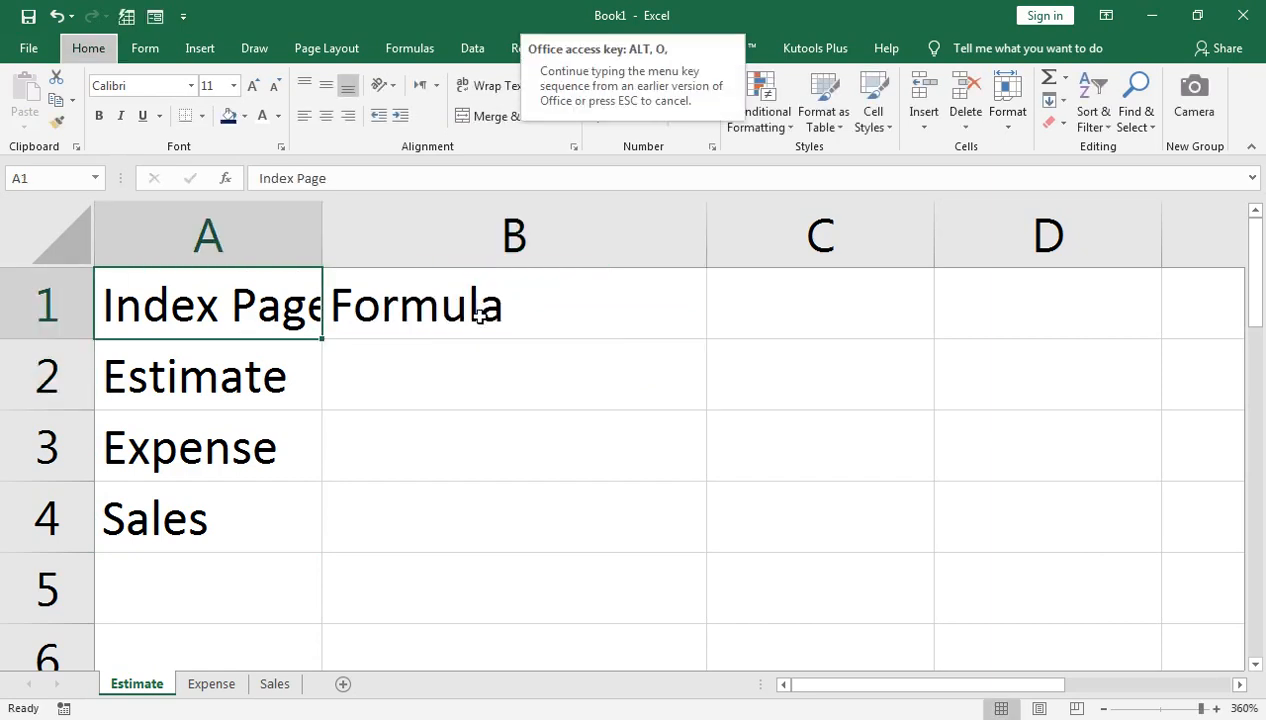
{"action": "key", "text": "a"}
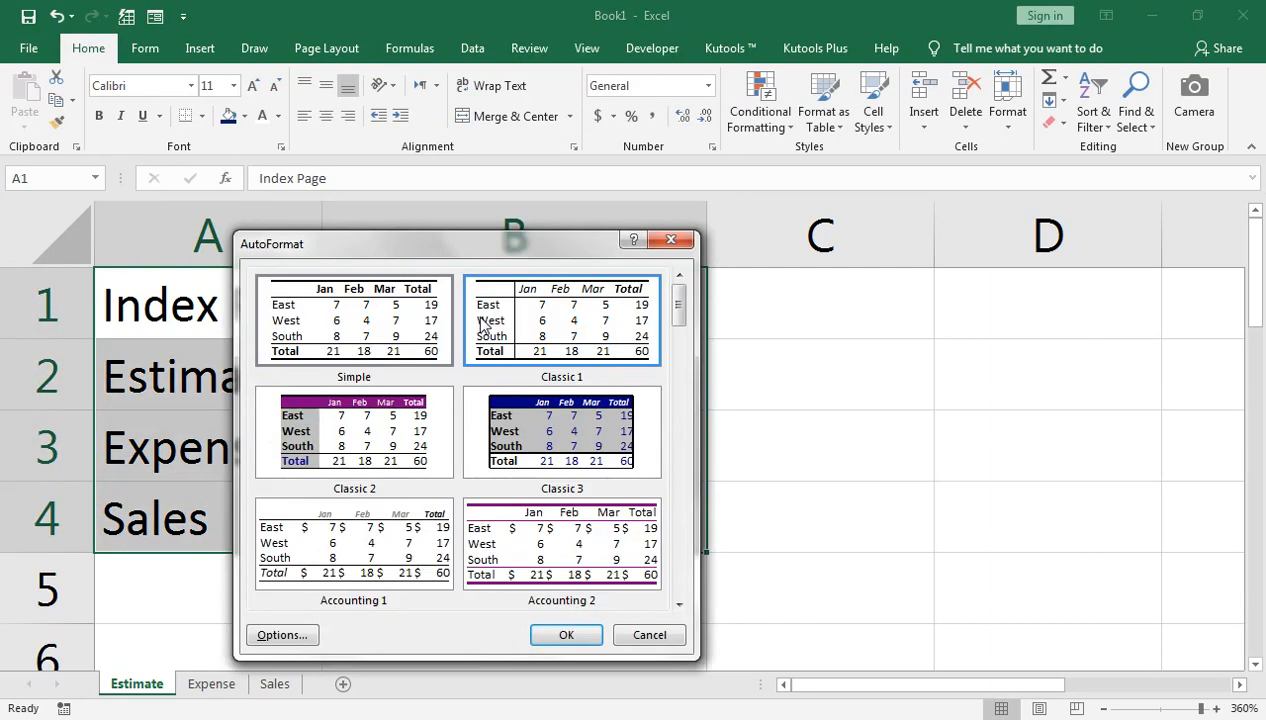
{"action": "left_click", "coordinate": [669, 240]}
Widen column A of the Estimate sheet so the "Index Page" heading fits in its cell
{"action": "left_click_drag", "start_coordinate": [321, 235], "coordinate": [361, 230]}
Begin a formula with the HYPERLINK function in cell B2, beside the Estimate entry
{"action": "left_click", "coordinate": [445, 387]}
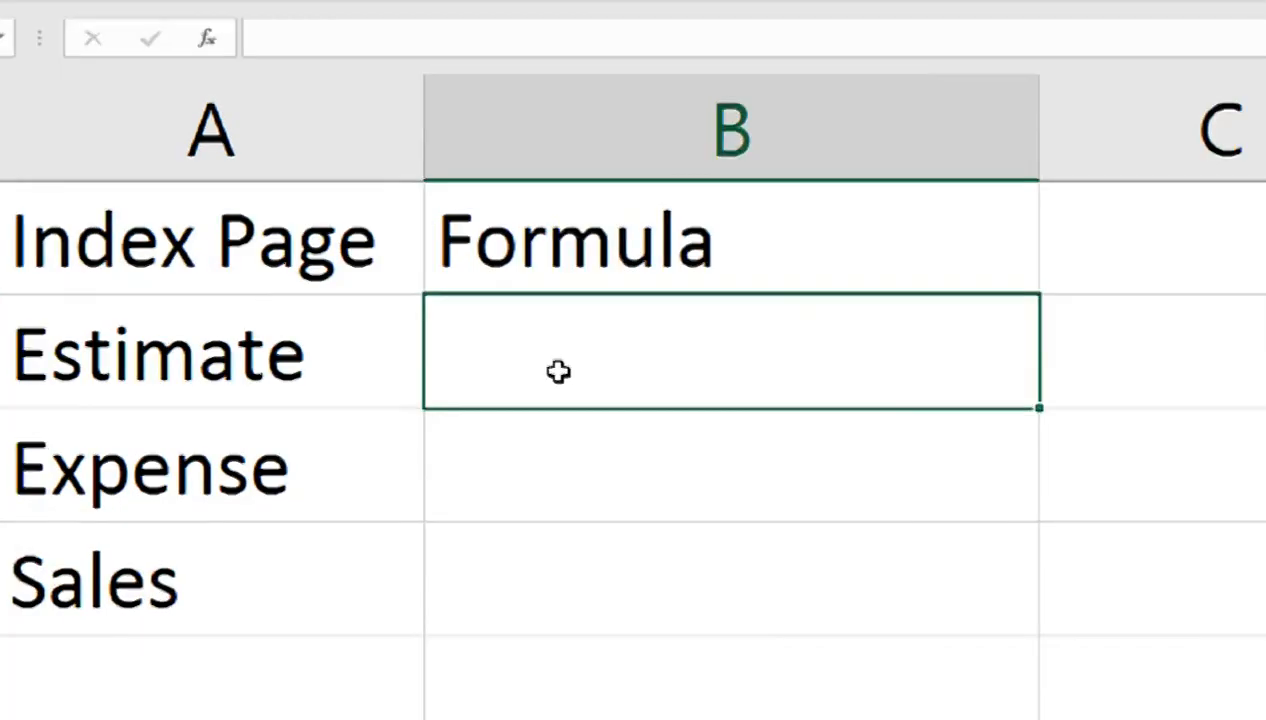
{"action": "type", "text": "="}
{"action": "type", "text": "he"}
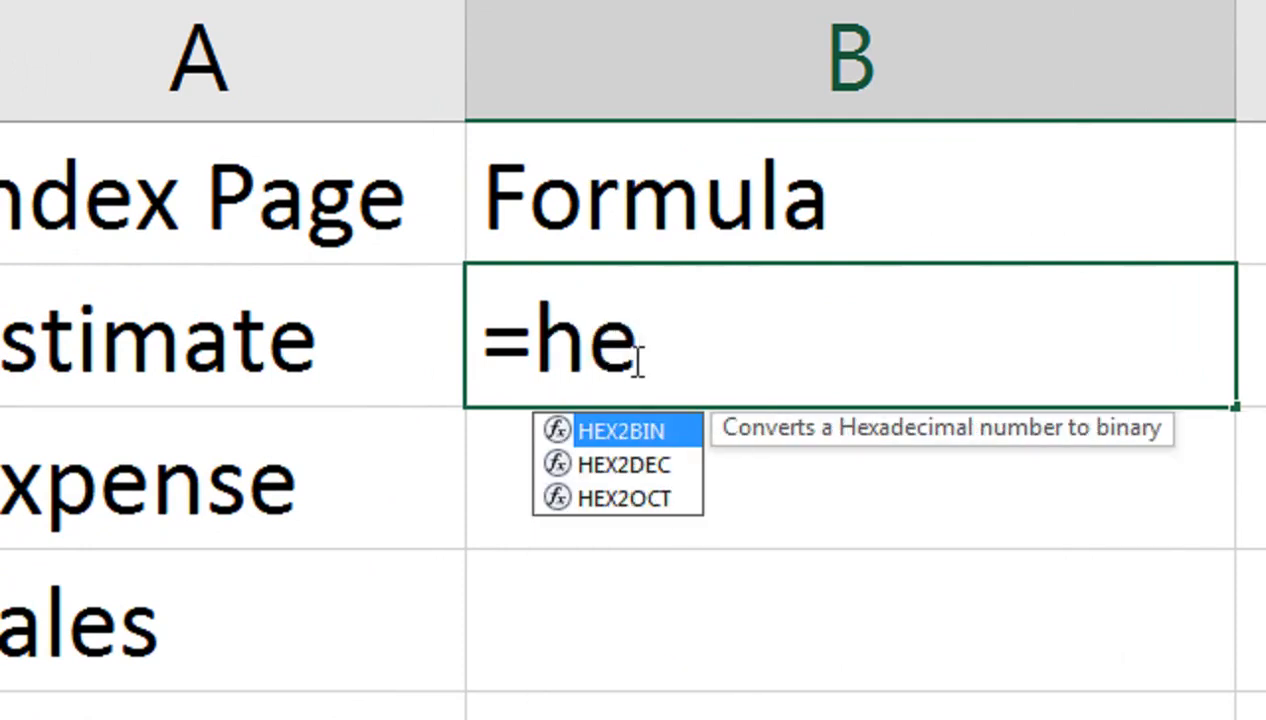
{"action": "key", "text": "BackSpace"}
{"action": "type", "text": "y"}
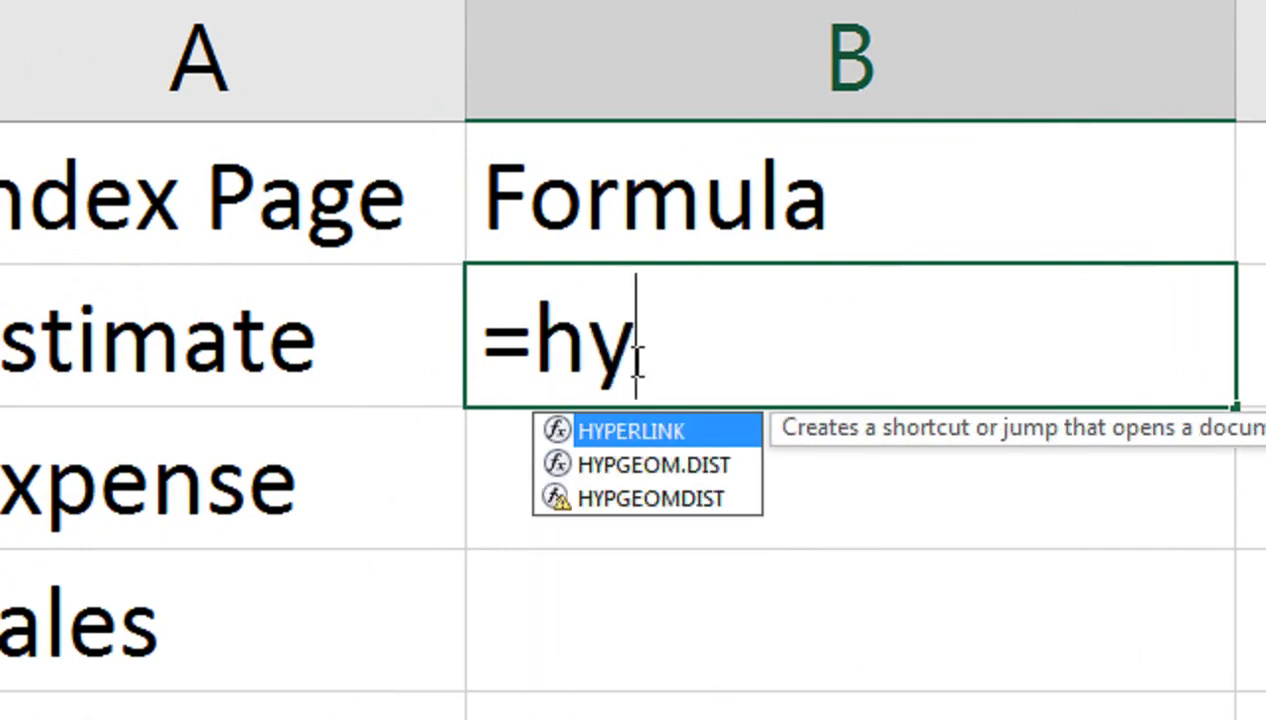
{"action": "key", "text": "Down"}
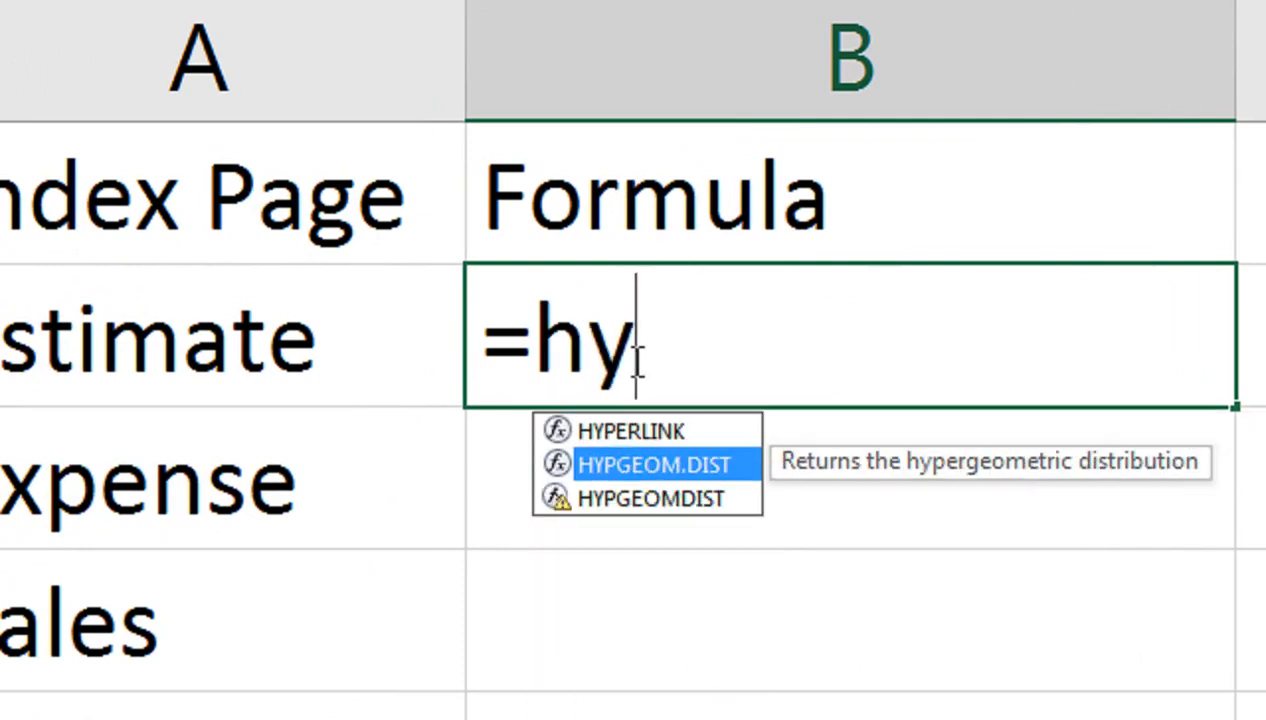
{"action": "key", "text": "Up"}
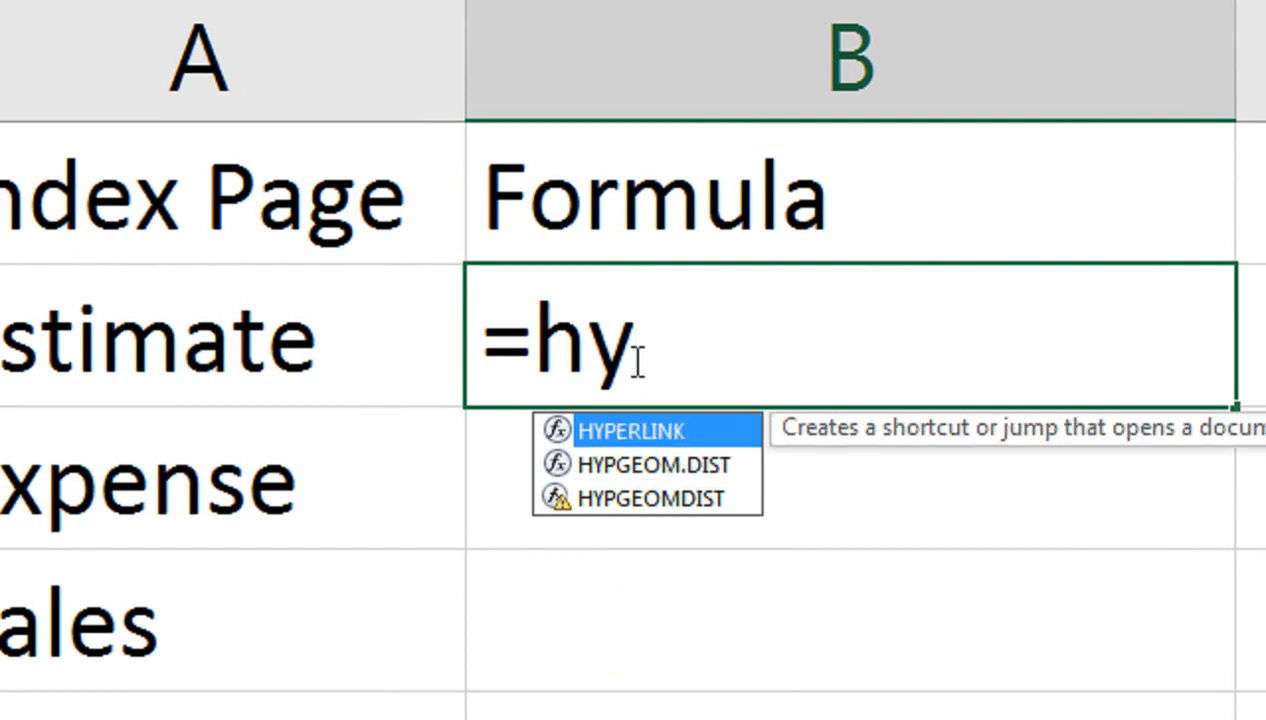
{"action": "key", "text": "Tab"}
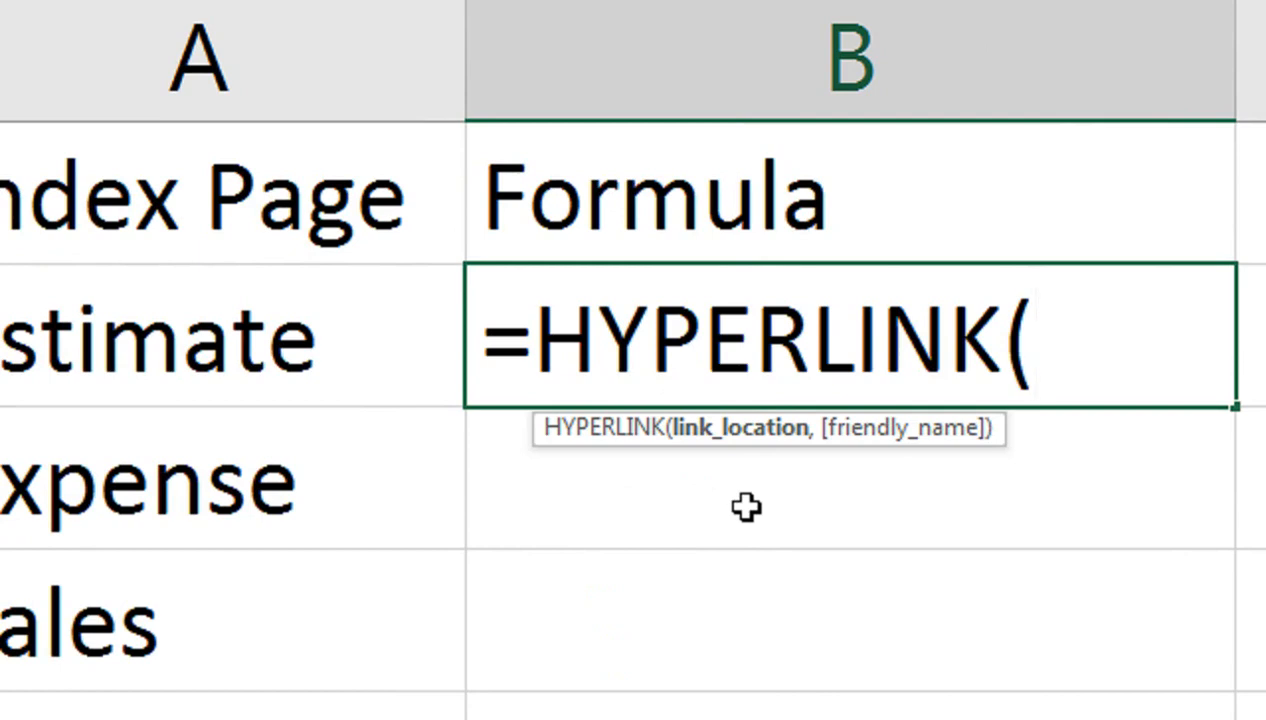
Fill in the link location of the HYPERLINK formula in B2 as "#'"&A1&"'!A1", picking cell A1 as the sheet name reference
{"action": "type", "text": "\""}
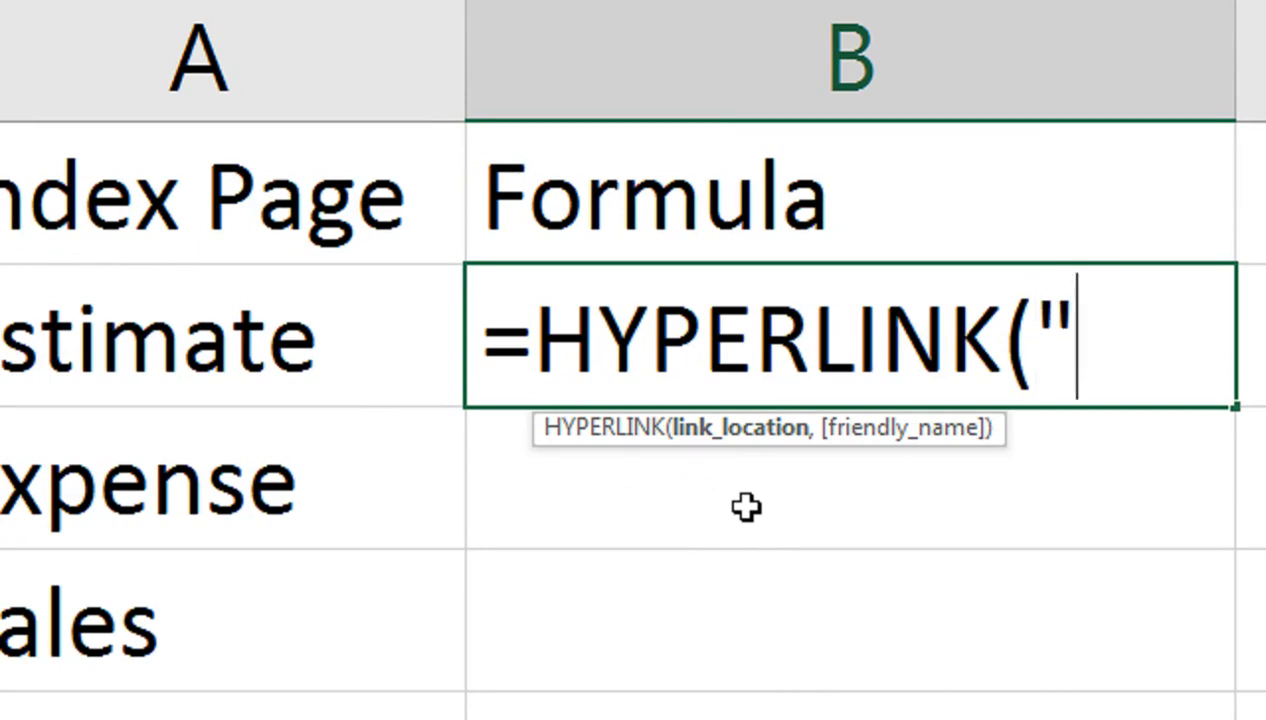
{"action": "type", "text": "#"}
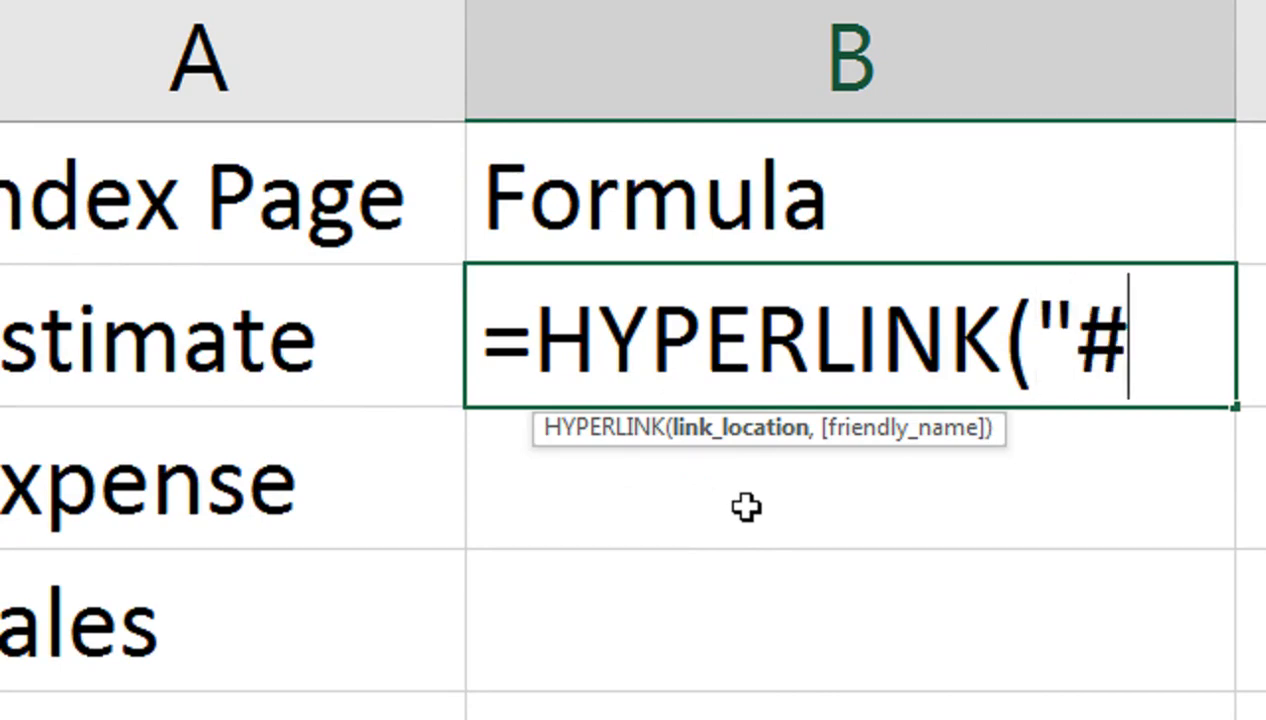
{"action": "type", "text": "'"}
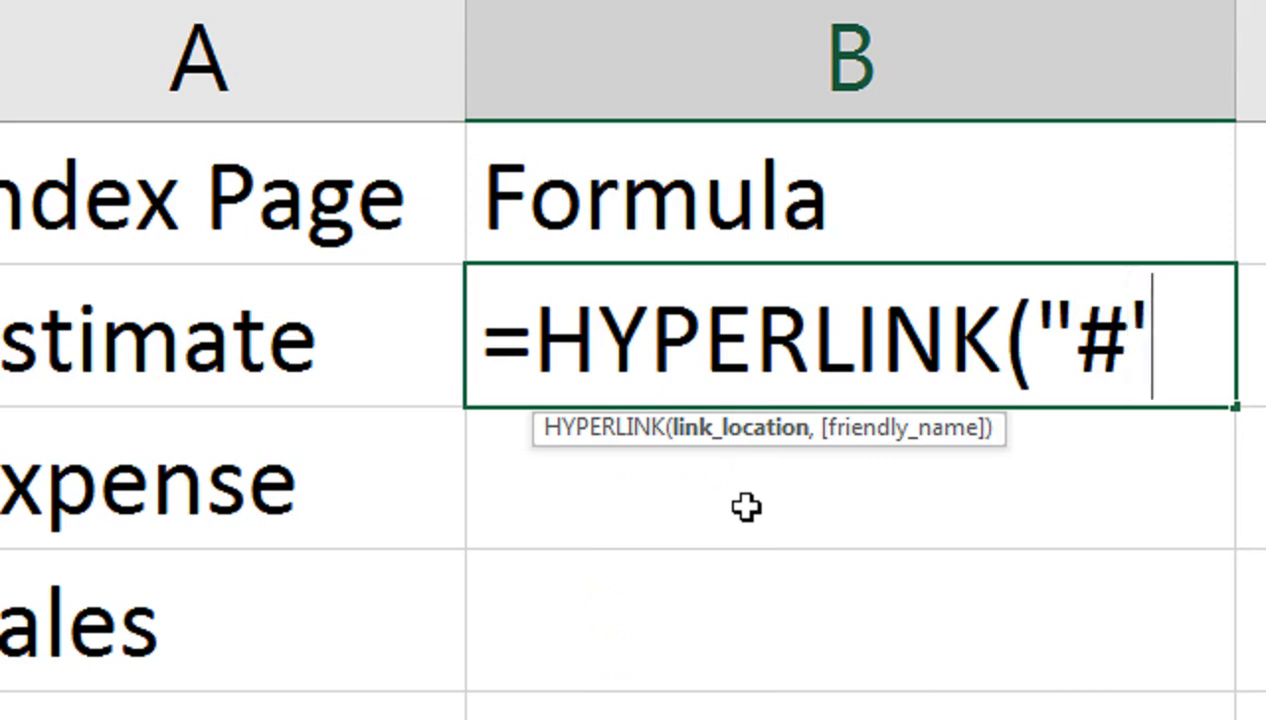
{"action": "type", "text": "\""}
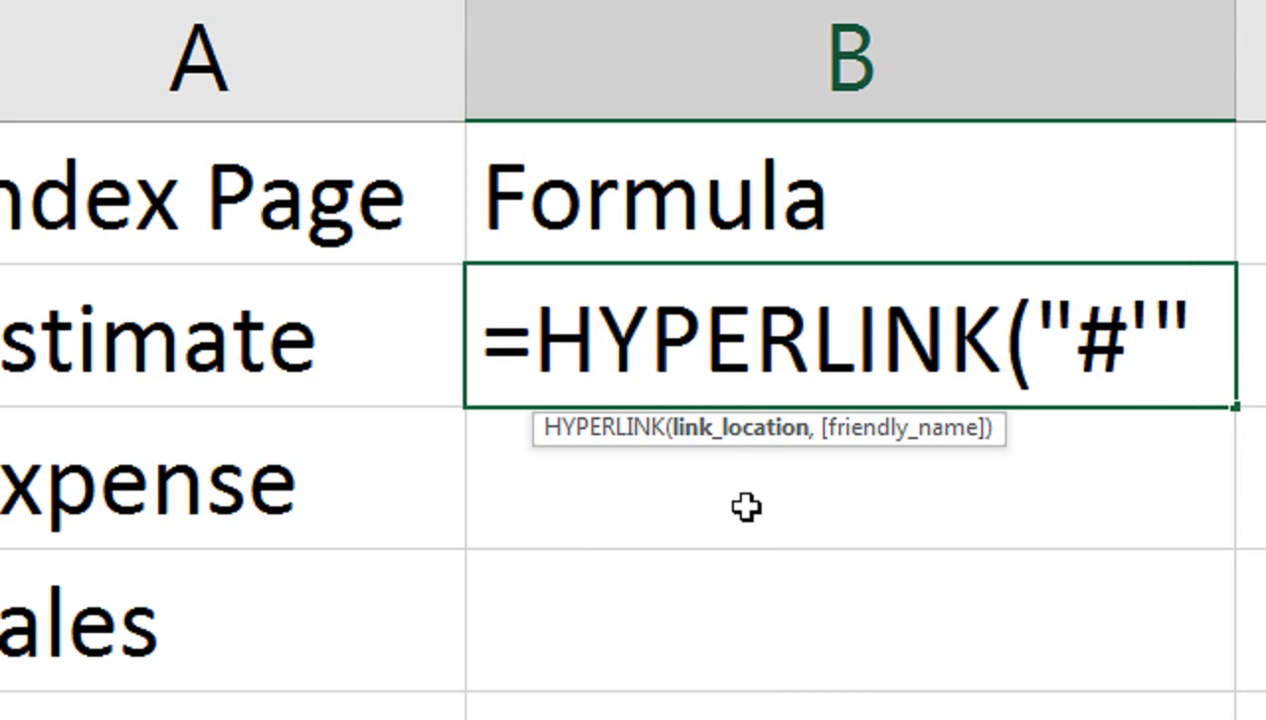
{"action": "type", "text": "&"}
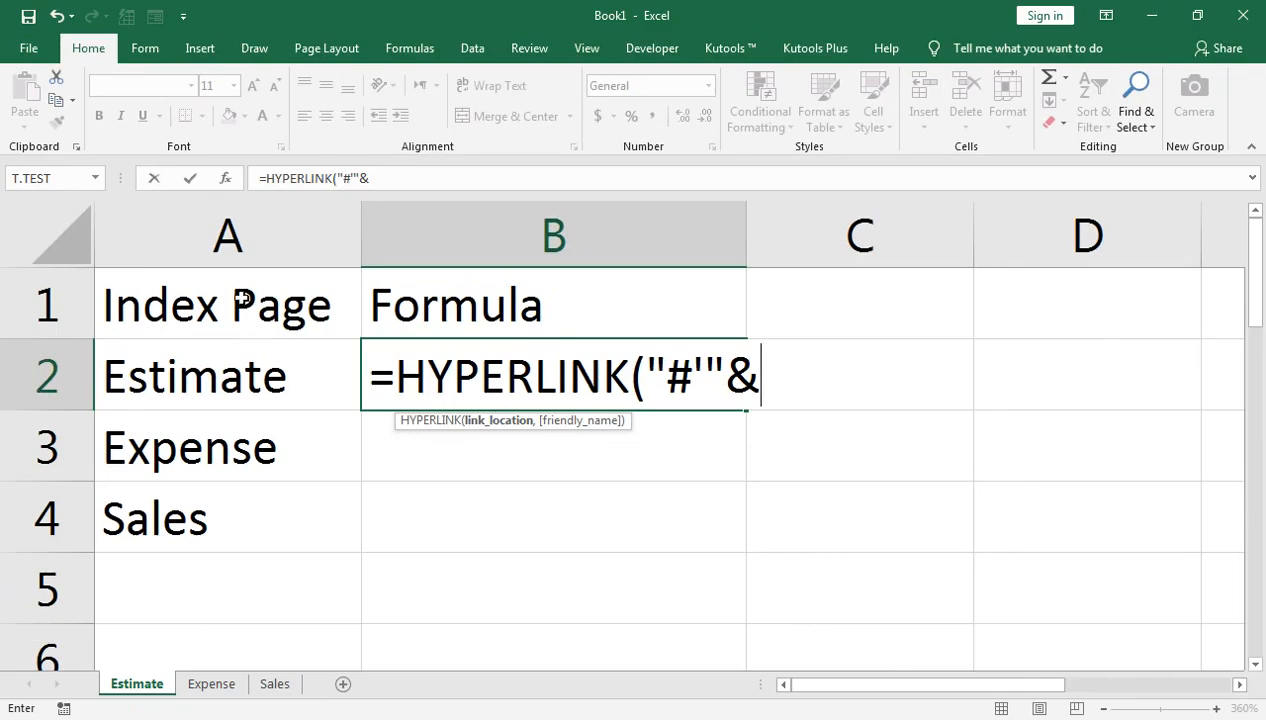
{"action": "left_click", "coordinate": [242, 298]}
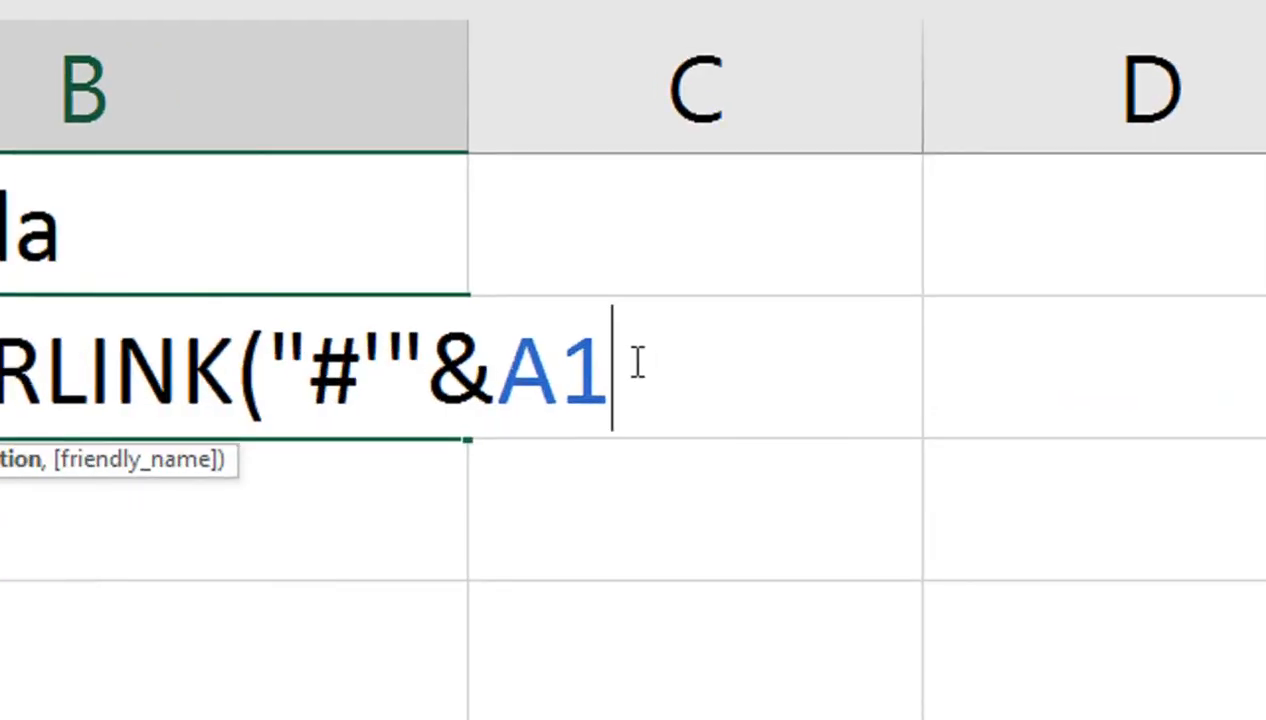
{"action": "type", "text": "&"}
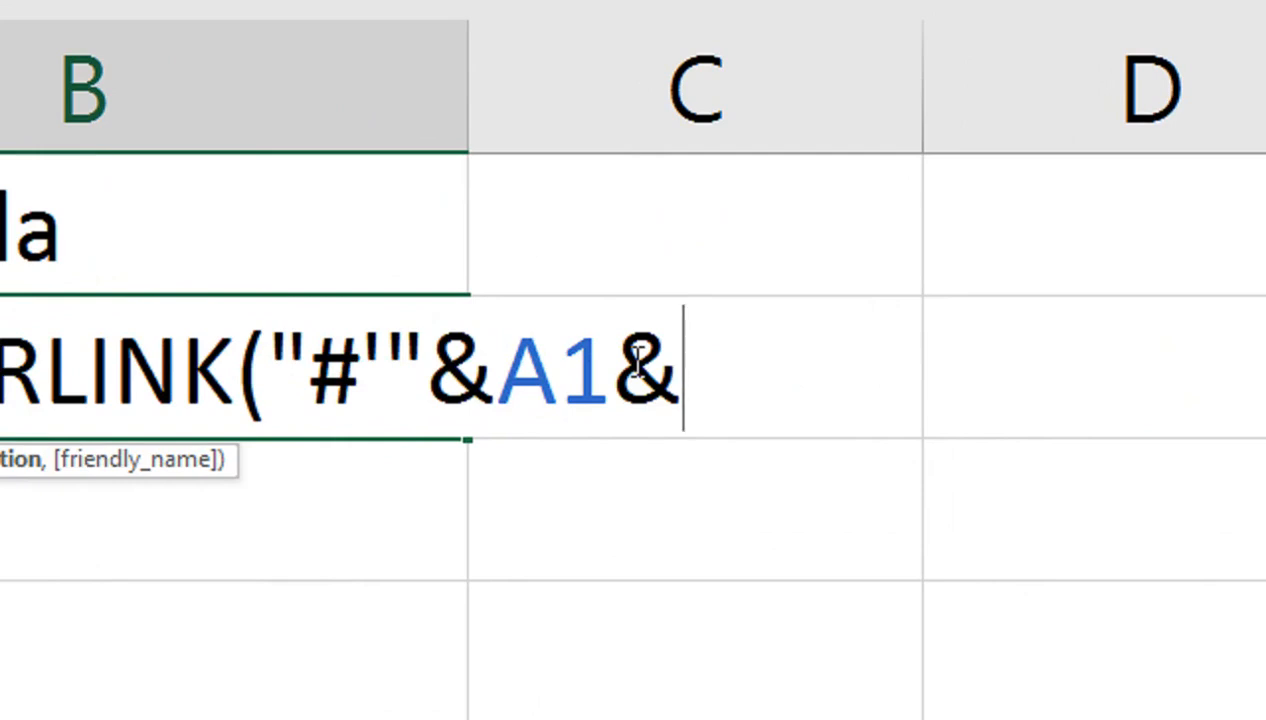
{"action": "type", "text": "\""}
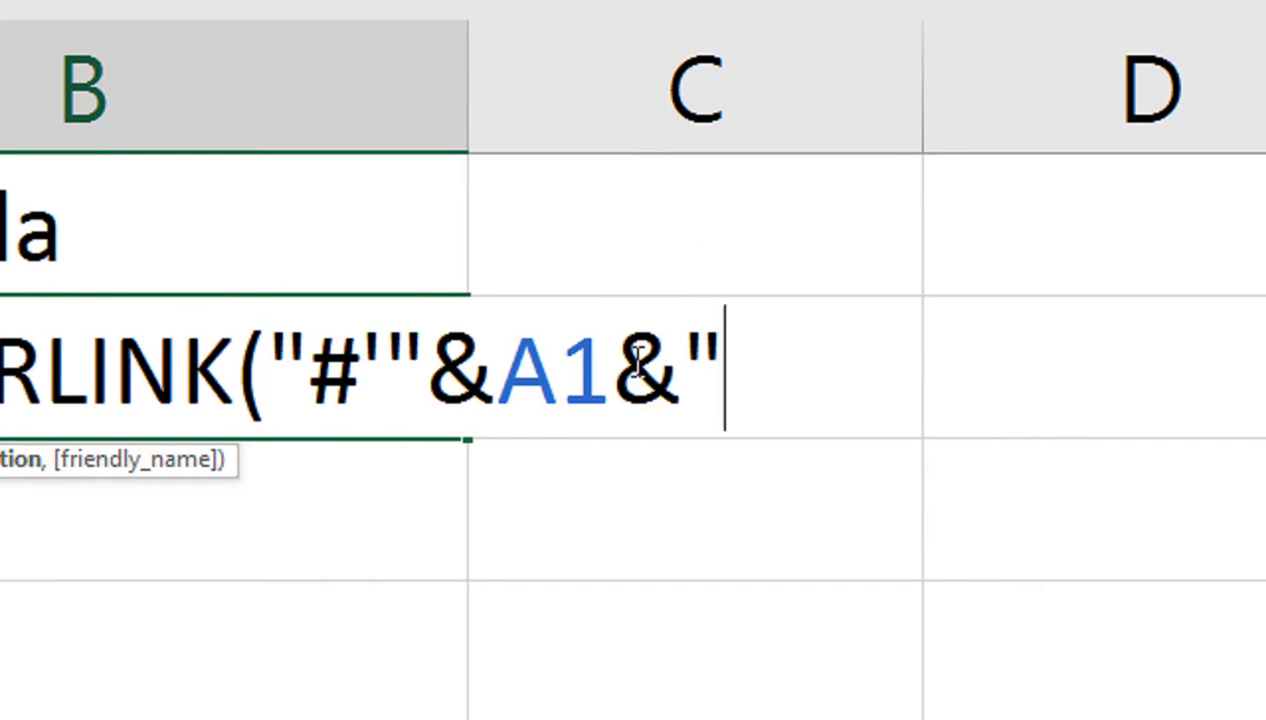
{"action": "type", "text": "'"}
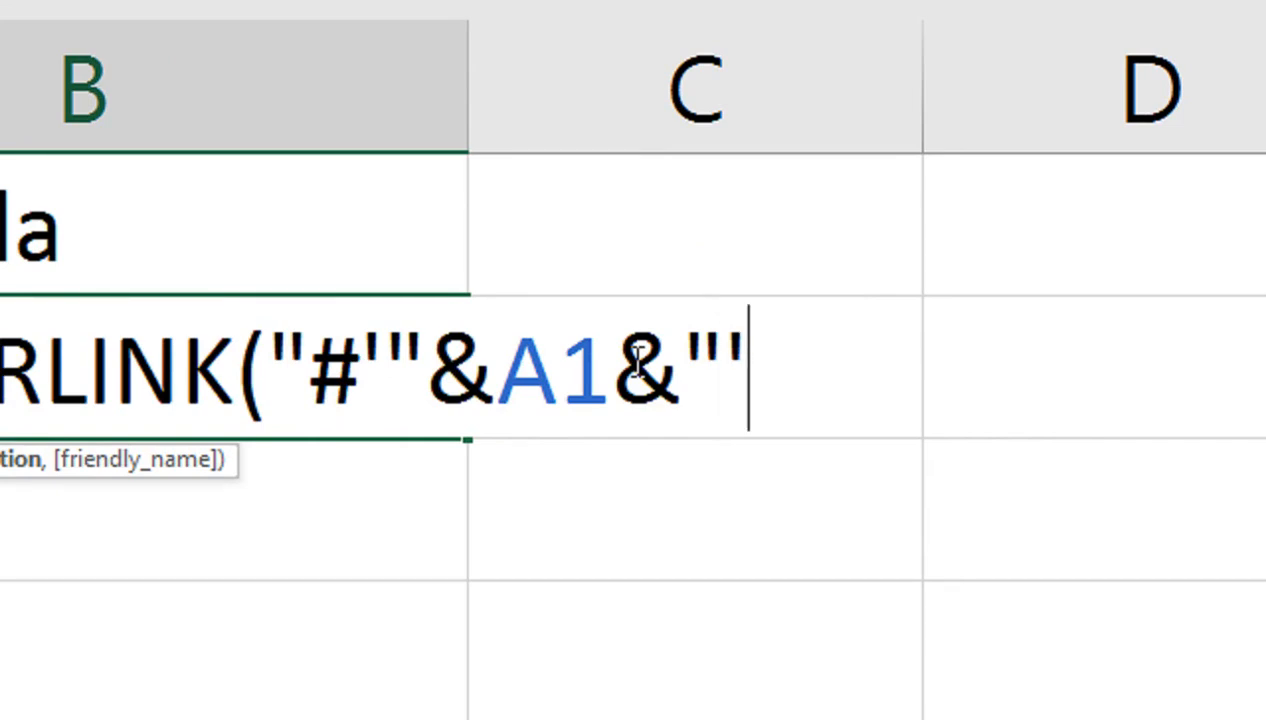
{"action": "type", "text": "!"}
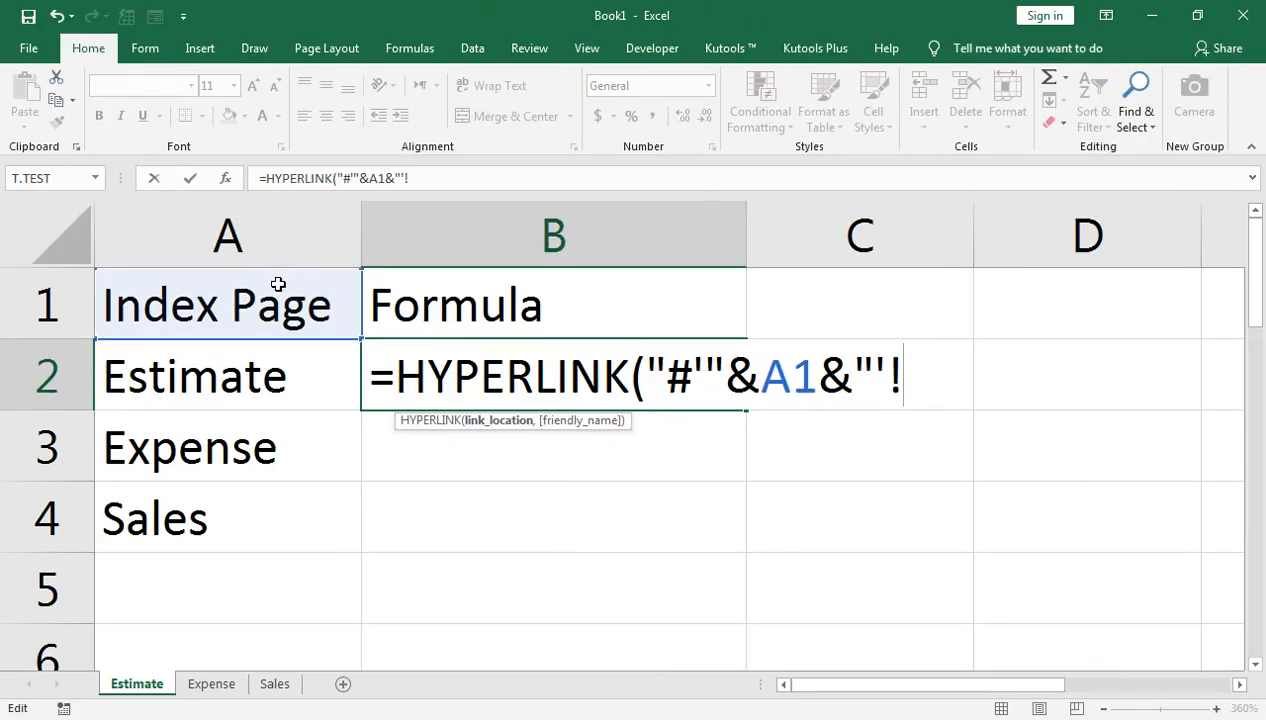
{"action": "left_click", "coordinate": [19, 251]}
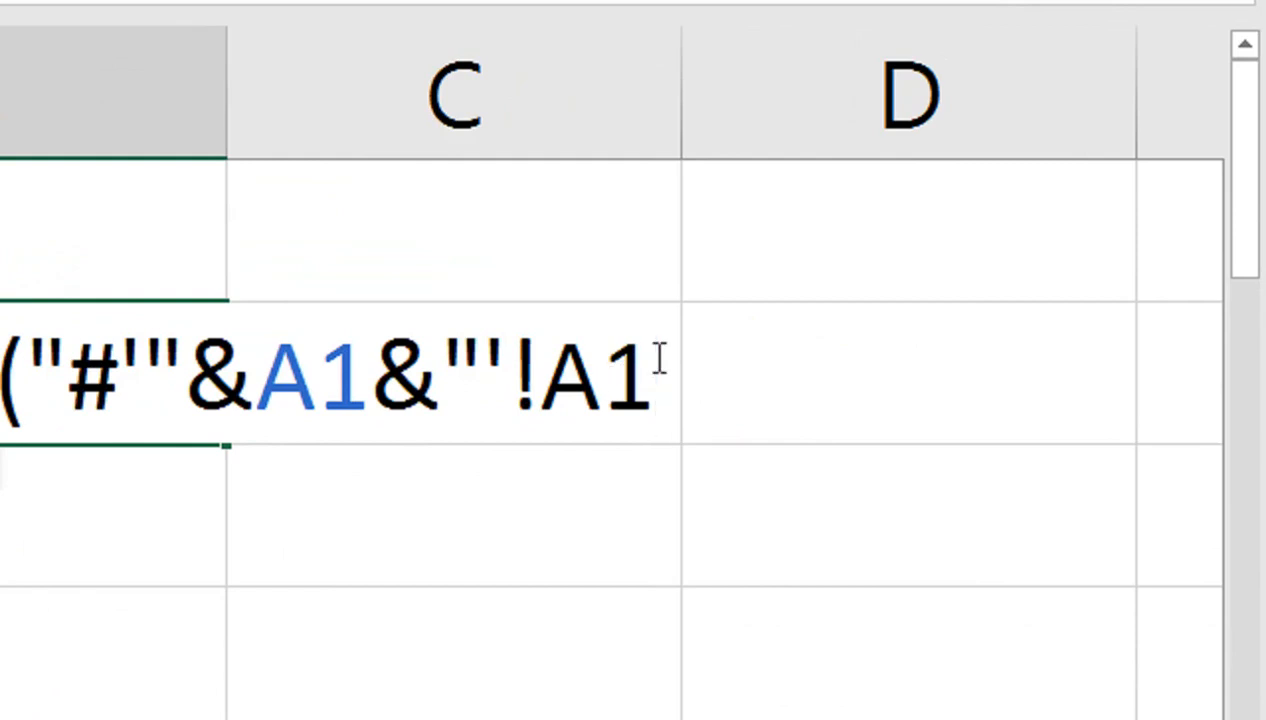
{"action": "type", "text": "\""}
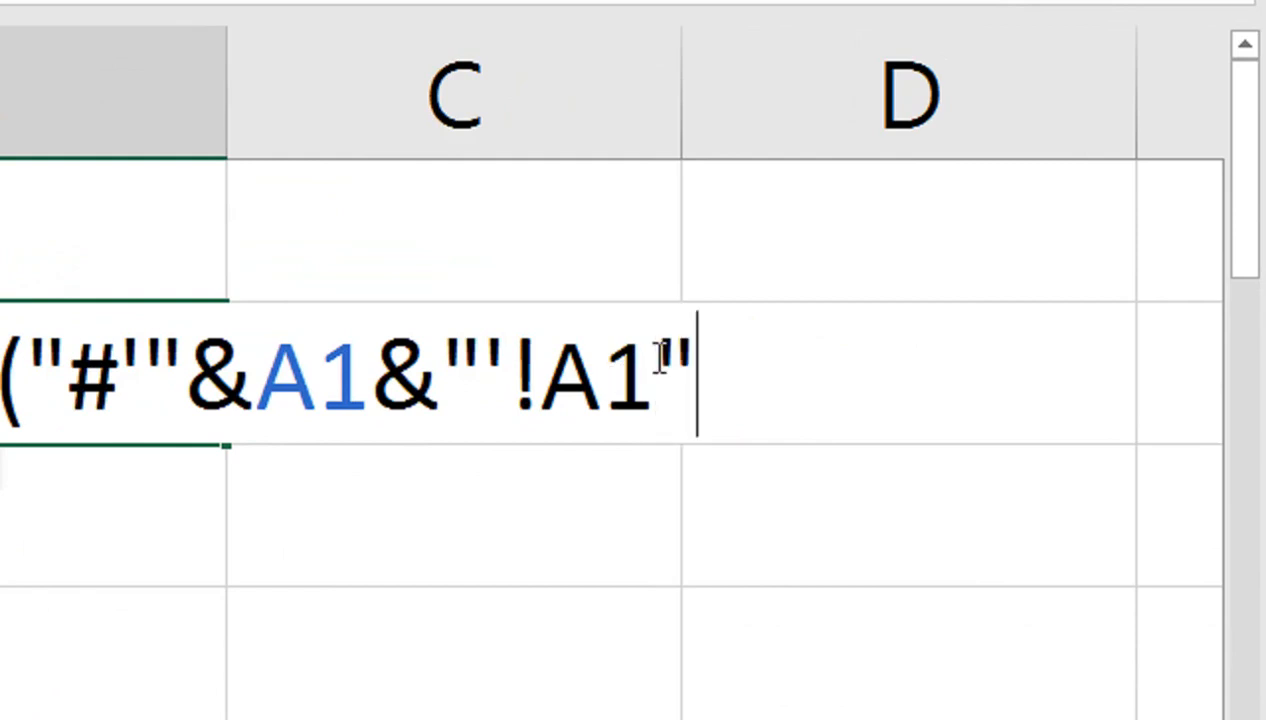
Complete the HYPERLINK formula in B2 with the friendly name "Go To Sheet" and enter it
{"action": "type", "text": ",\""}
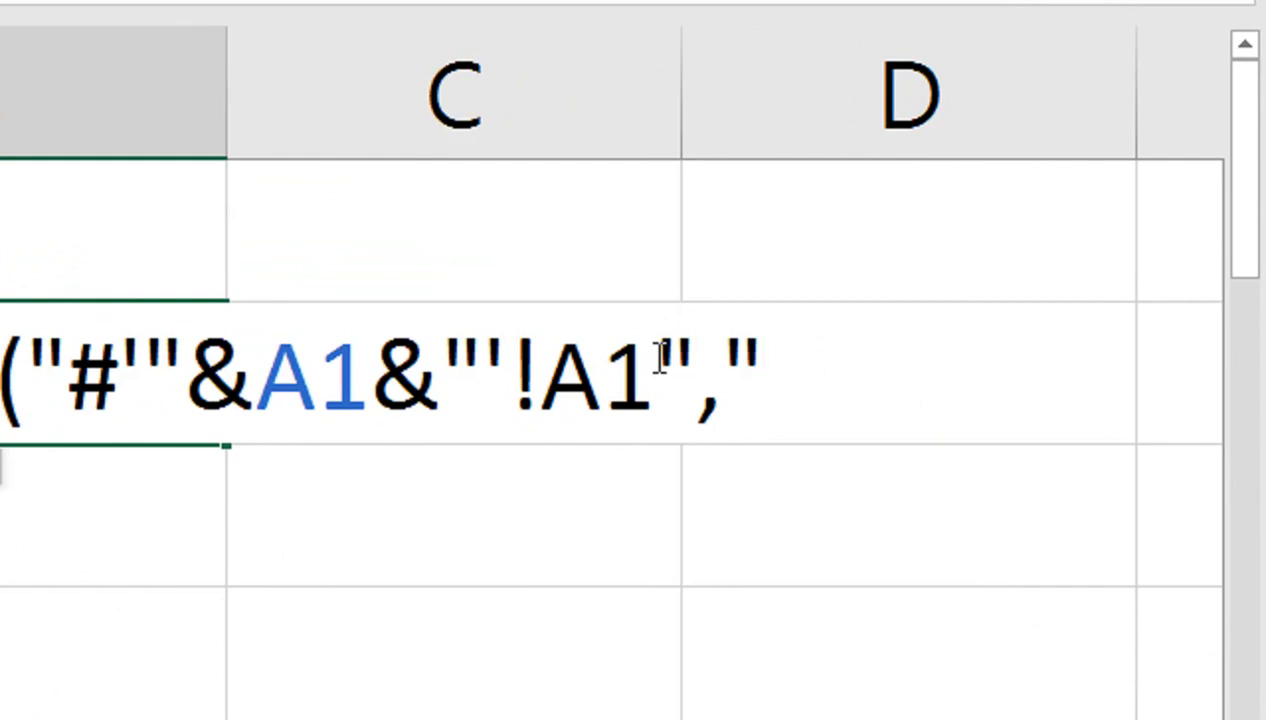
{"action": "type", "text": "Go T"}
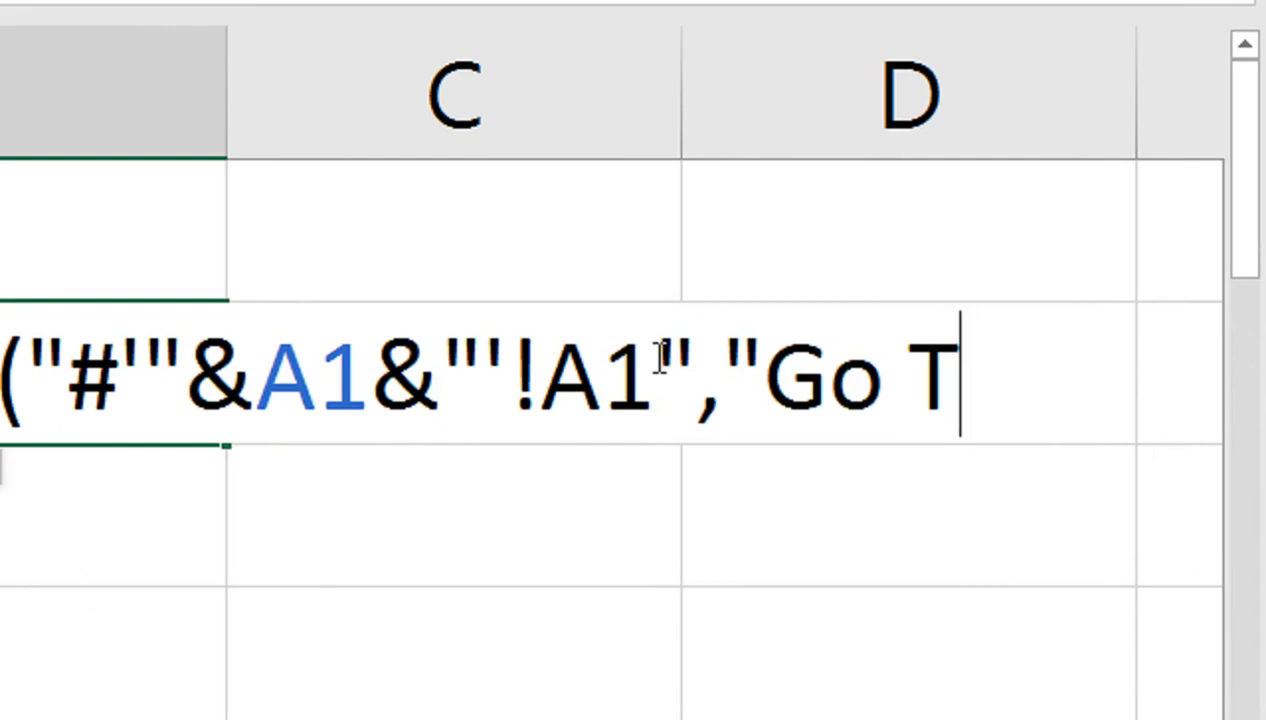
{"action": "type", "text": "o"}
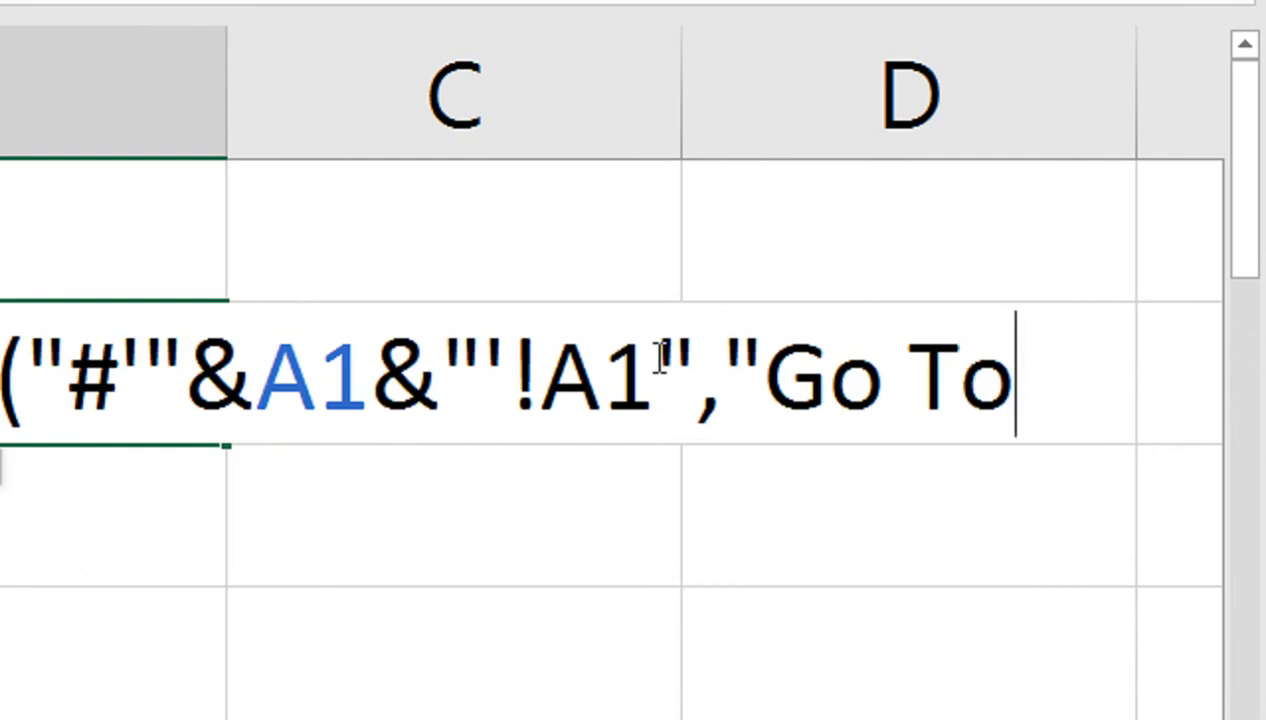
{"action": "type", "text": " Sheet"}
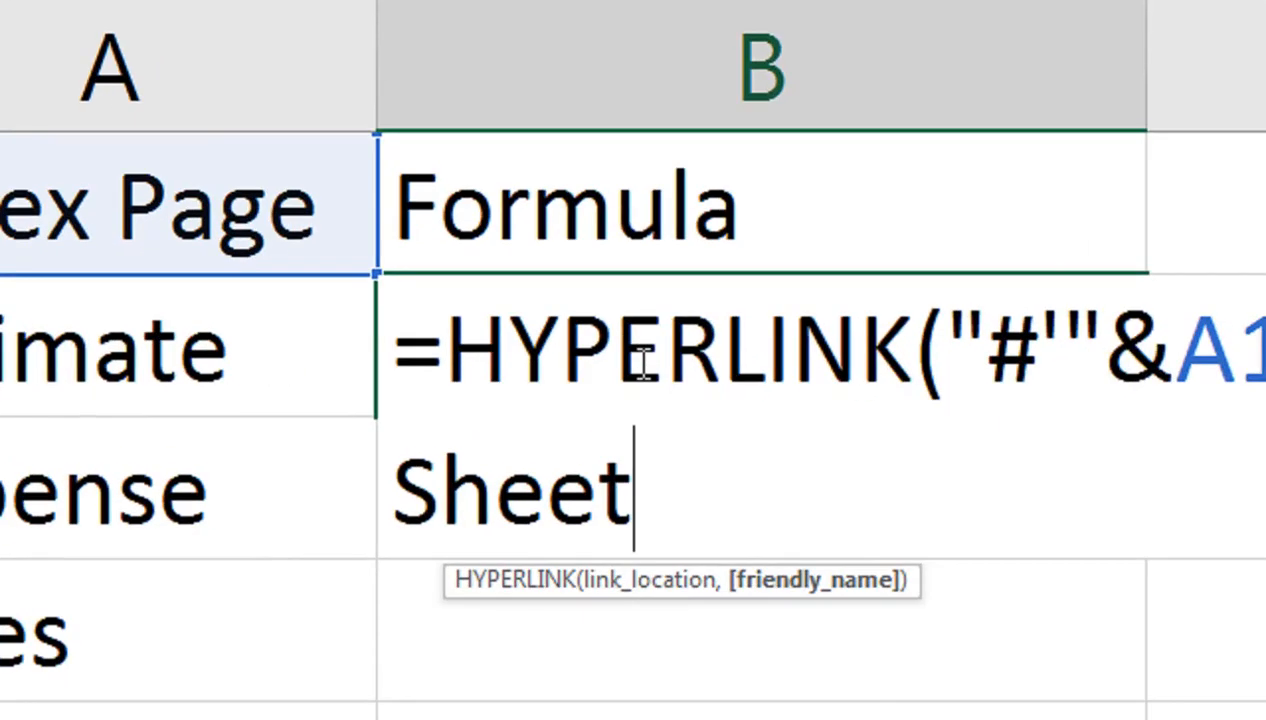
{"action": "type", "text": "\")"}
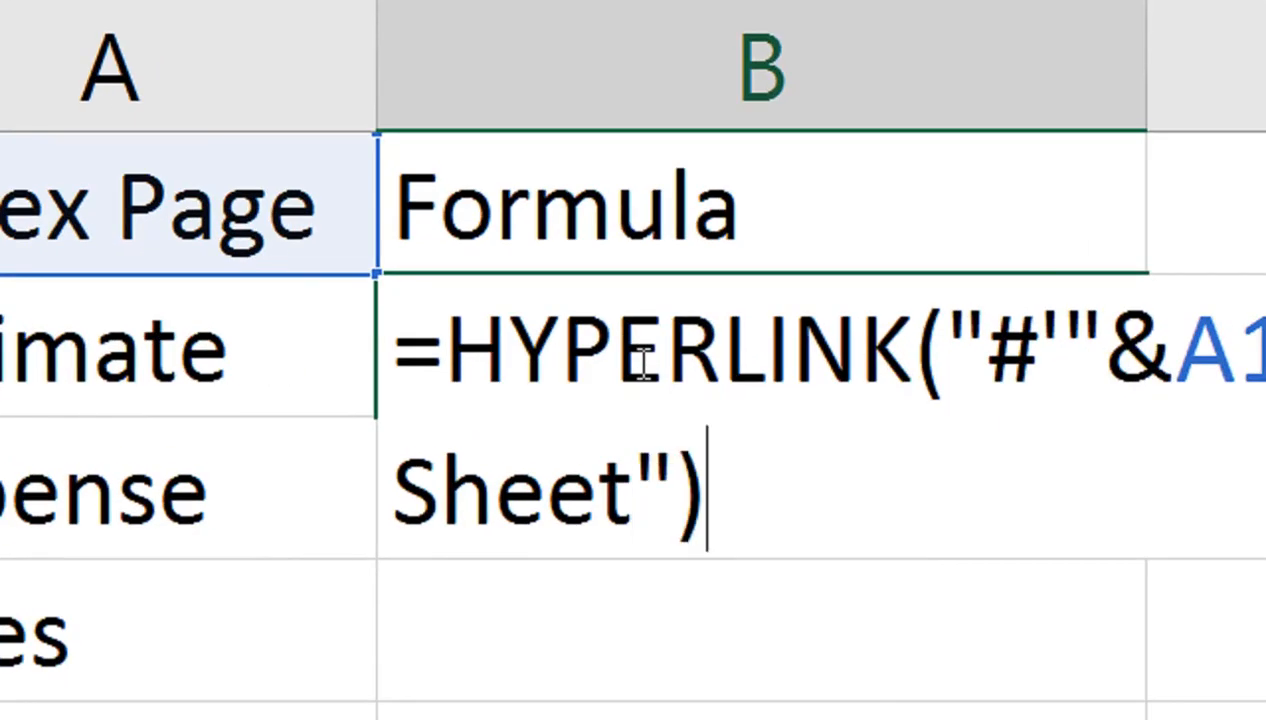
{"action": "key", "text": "Return"}
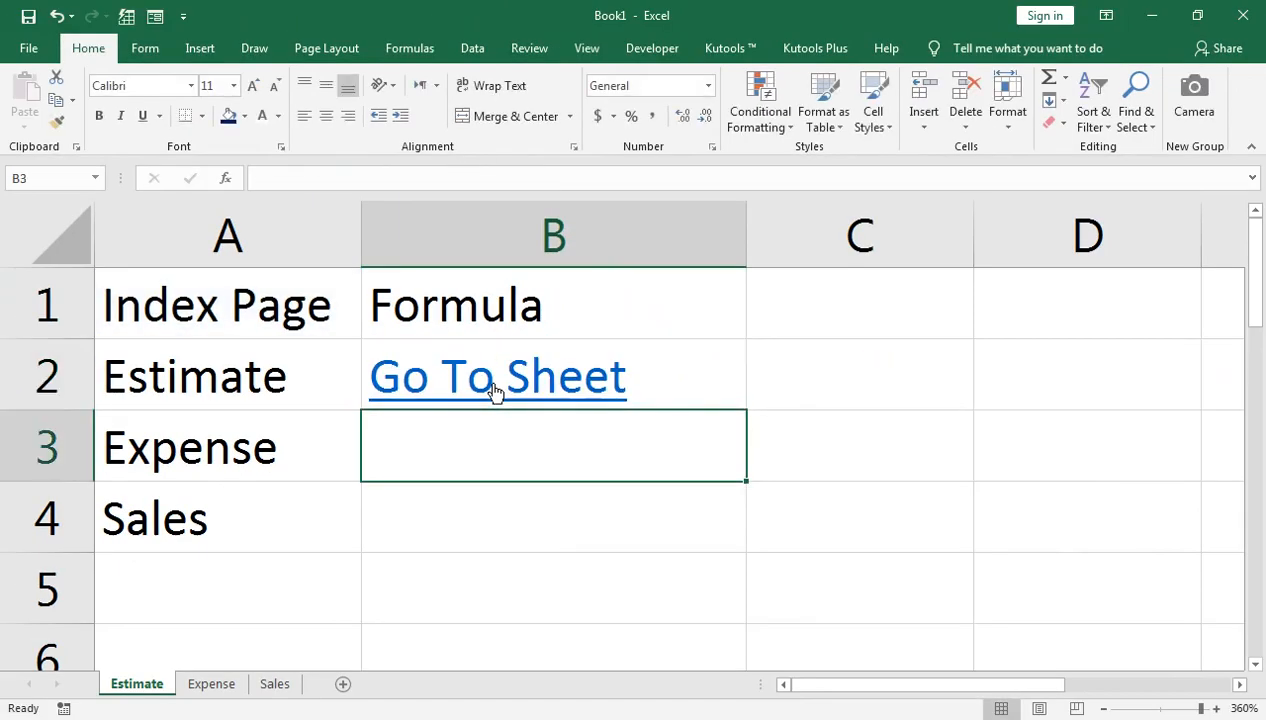
Fill the HYPERLINK formula from B2 down through B4 on the Estimate sheet
{"action": "key", "text": "Up"}
{"action": "key", "text": "shift+Down"}
{"action": "key", "text": "shift+Down"}
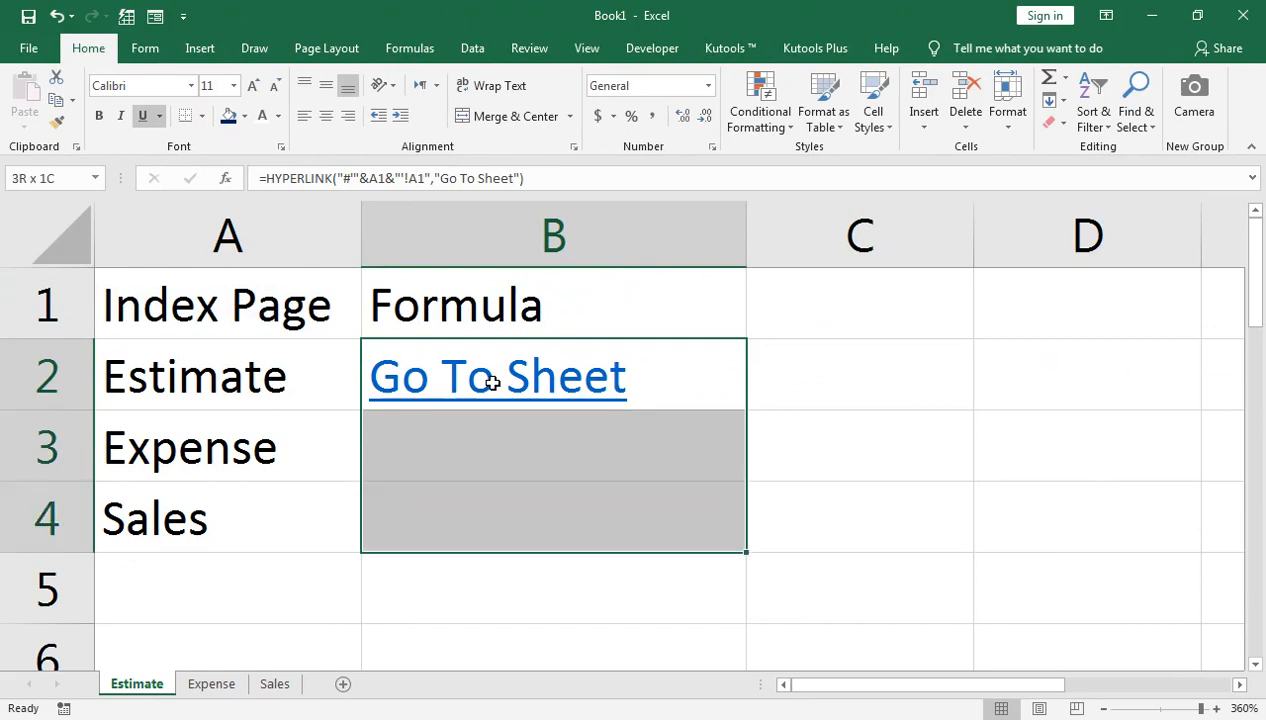
{"action": "key", "text": "Left"}
{"action": "key", "text": "Down"}
{"action": "key", "text": "Down"}
{"action": "key", "text": "Down"}
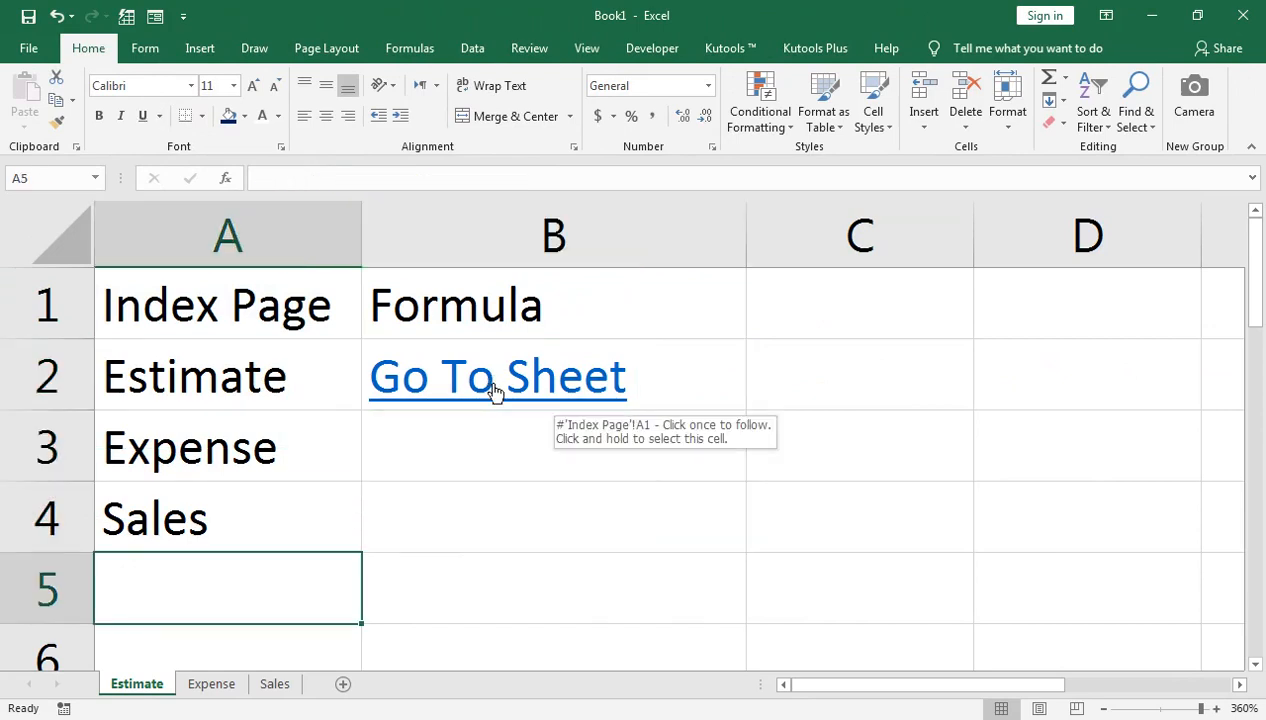
{"action": "key", "text": "Up"}
{"action": "key", "text": "Up"}
{"action": "key", "text": "Up"}
{"action": "key", "text": "Right"}
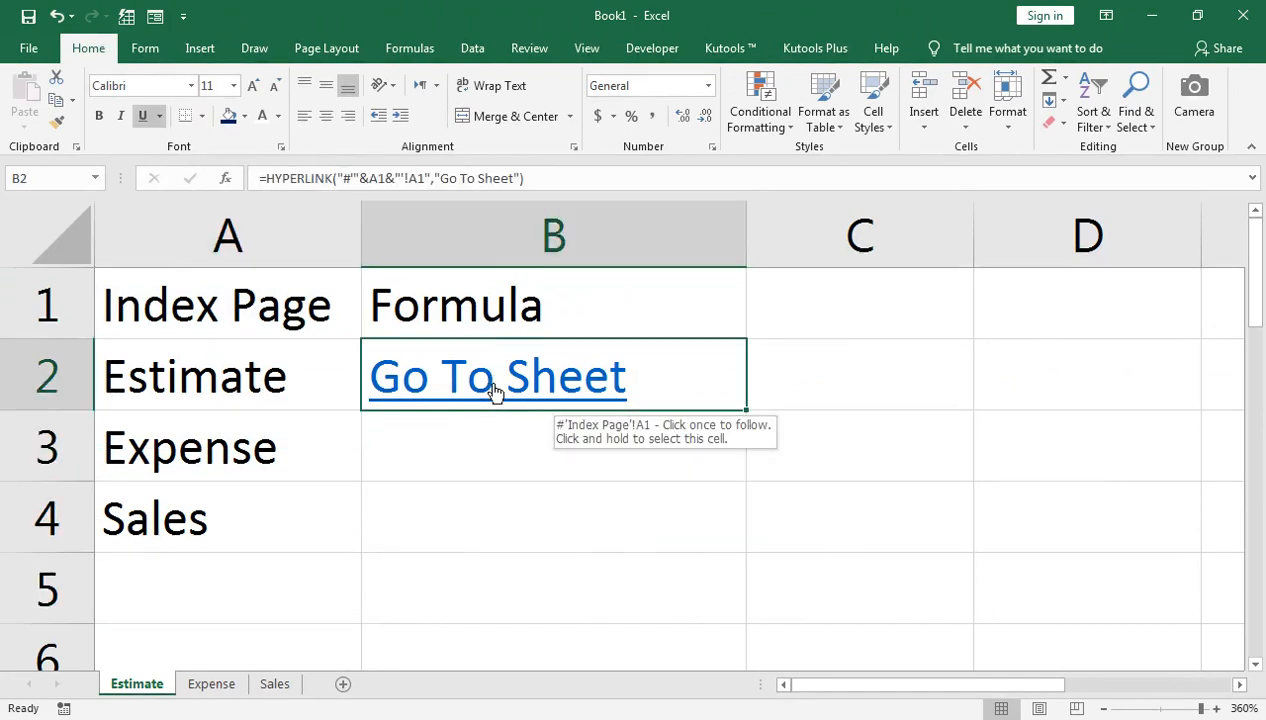
{"action": "key", "text": "shift+Down"}
{"action": "key", "text": "shift+Down"}
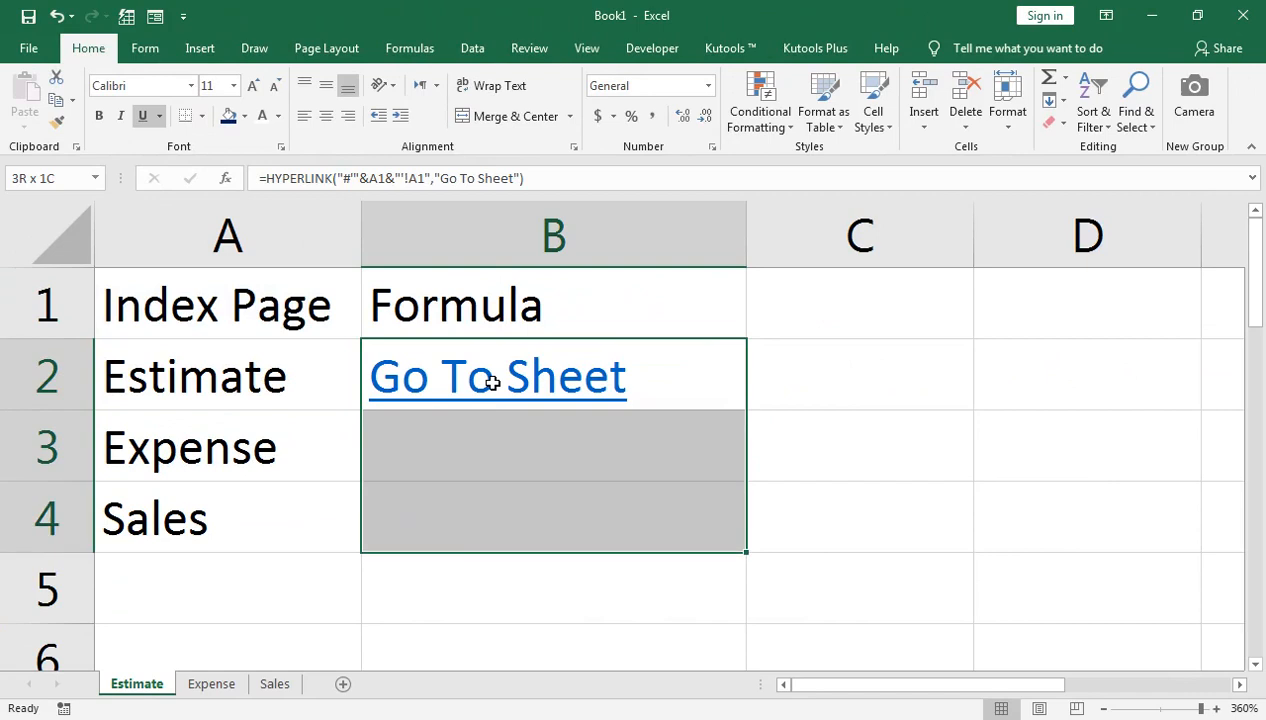
{"action": "key", "text": "ctrl+d"}
{"action": "key", "text": "Down"}
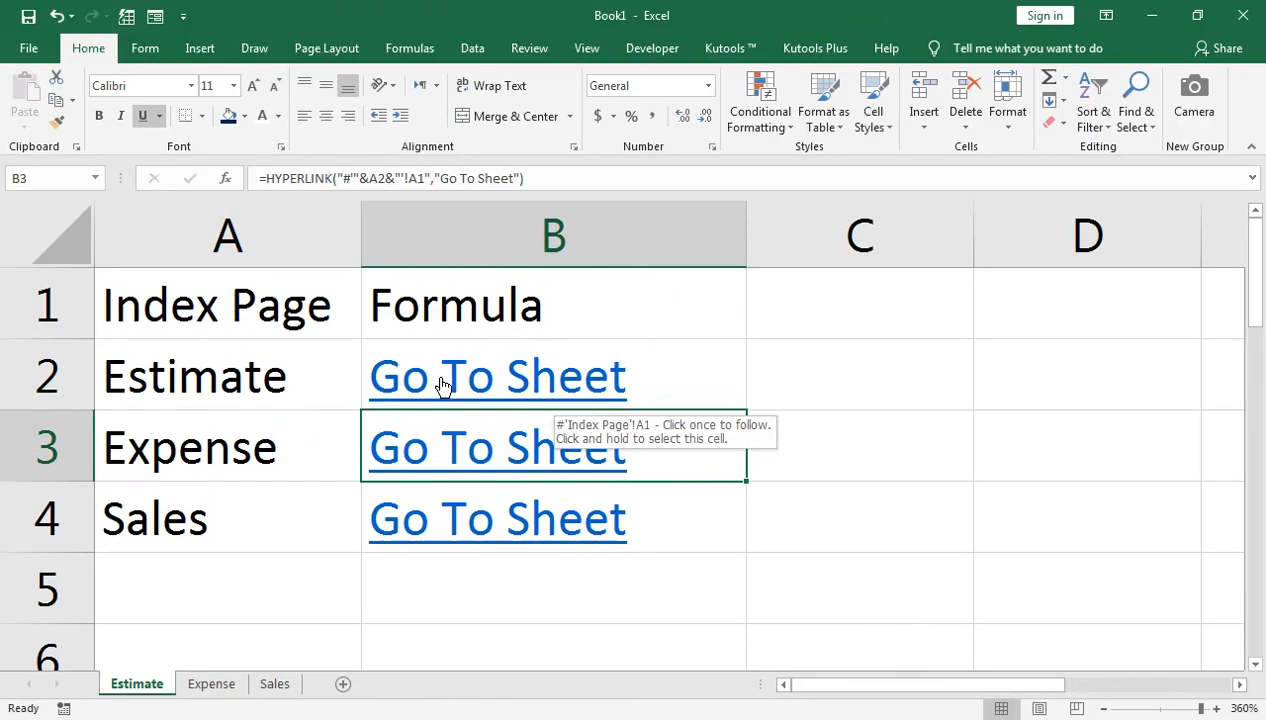
Format the link in B2 of the Estimate sheet with a dark blue fill and yellow font
{"action": "key", "text": "Up"}
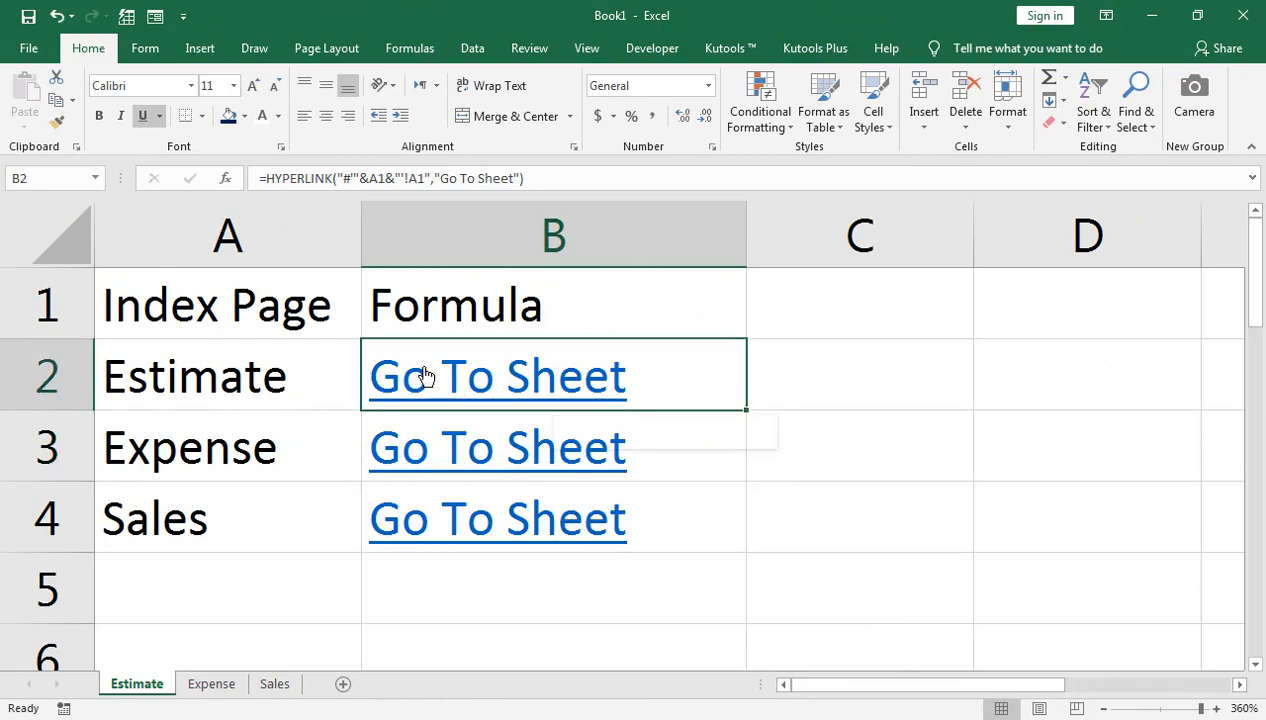
{"action": "left_click", "coordinate": [244, 116]}
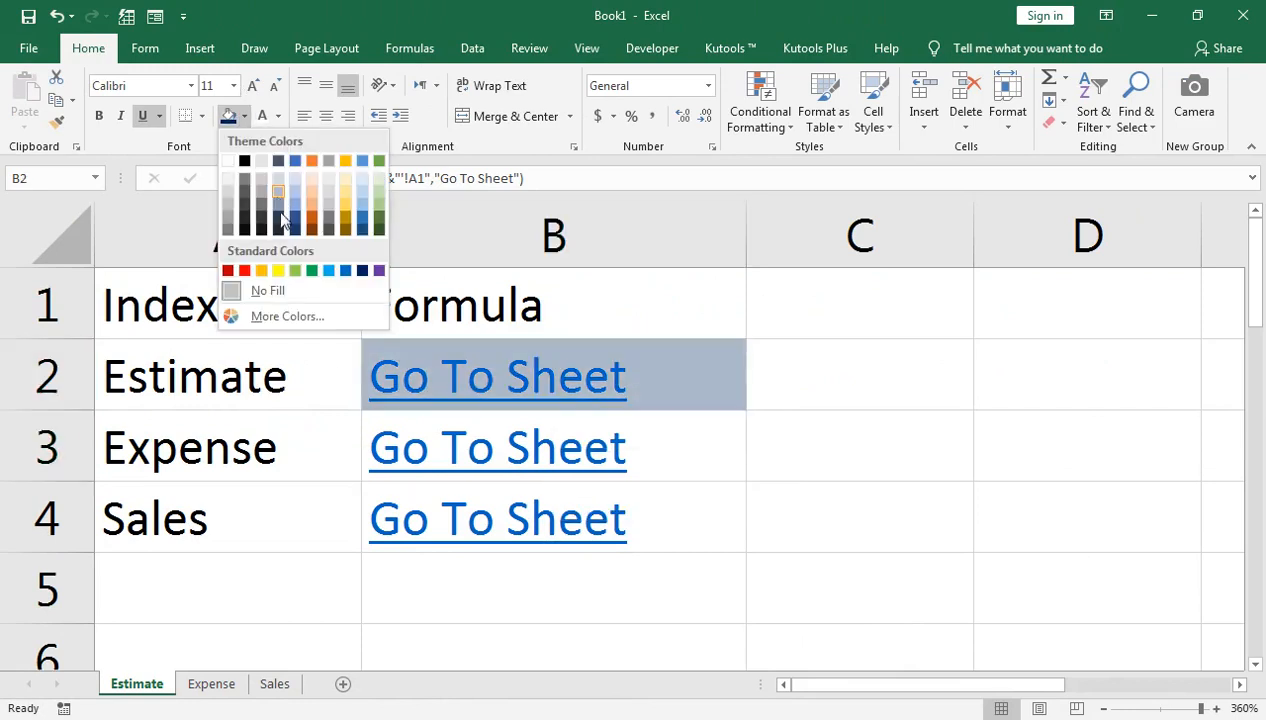
{"action": "left_click", "coordinate": [363, 270]}
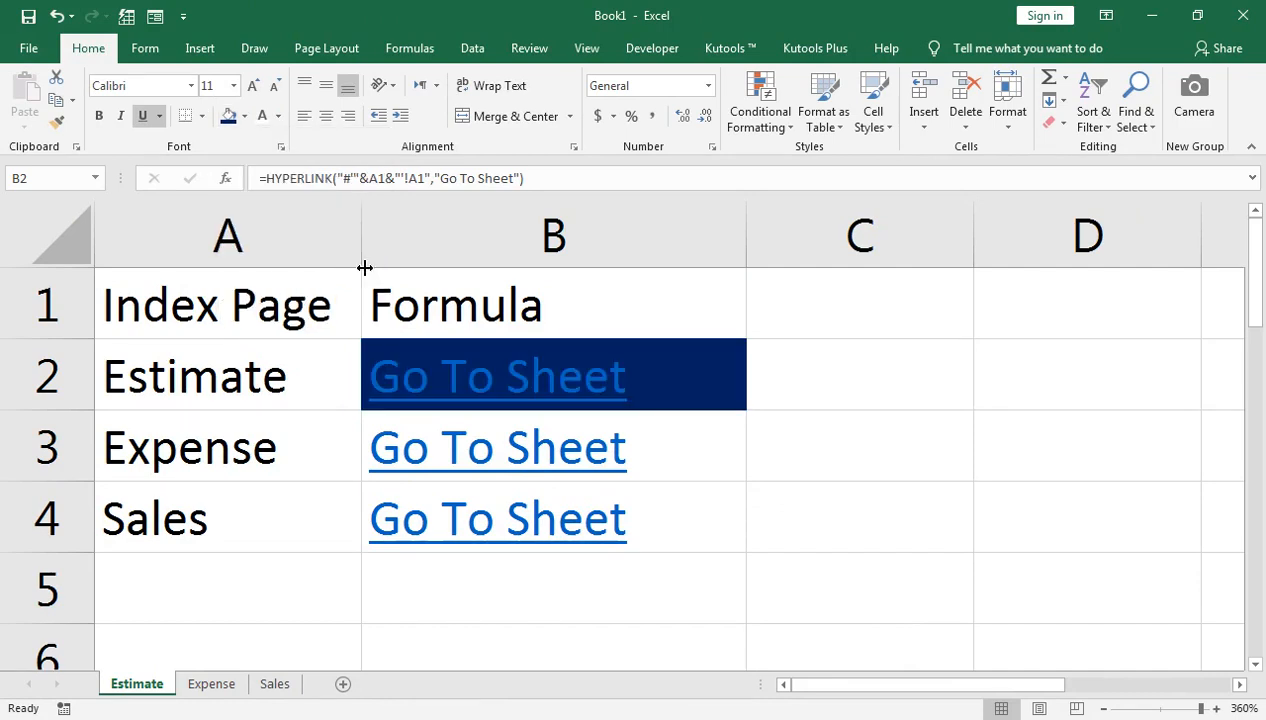
{"action": "left_click", "coordinate": [268, 116]}
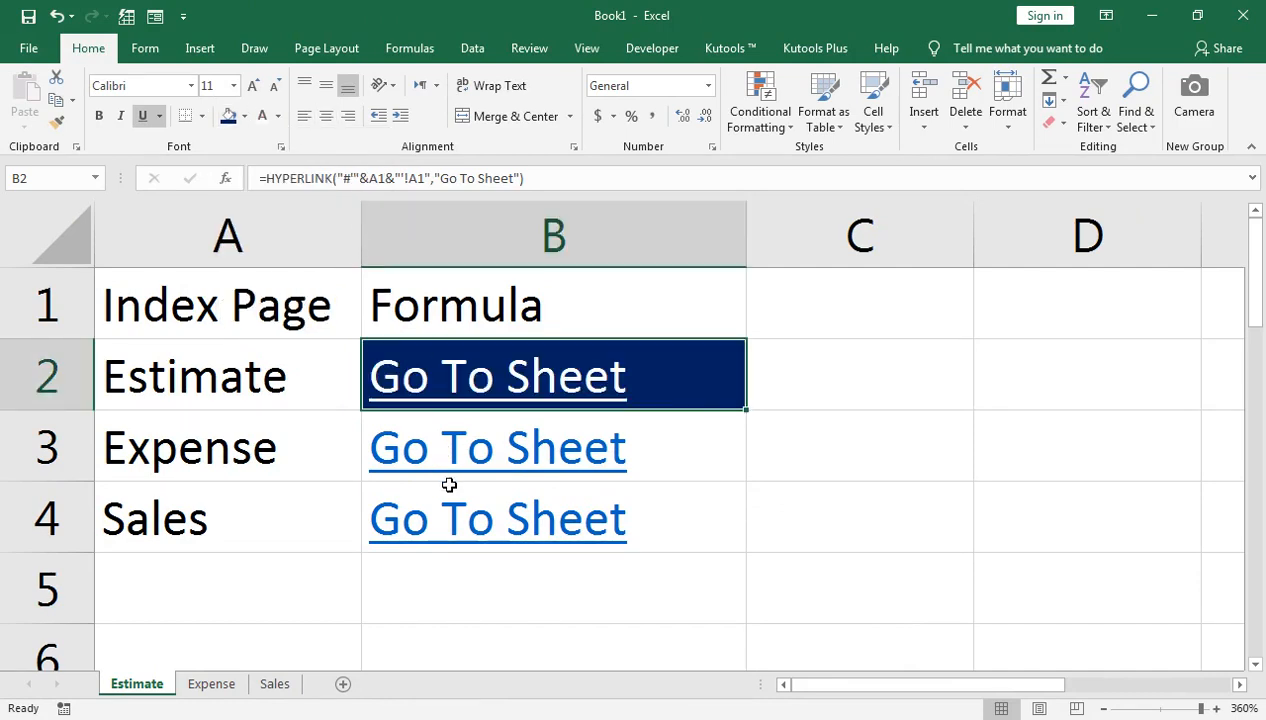
{"action": "left_click", "coordinate": [278, 116]}
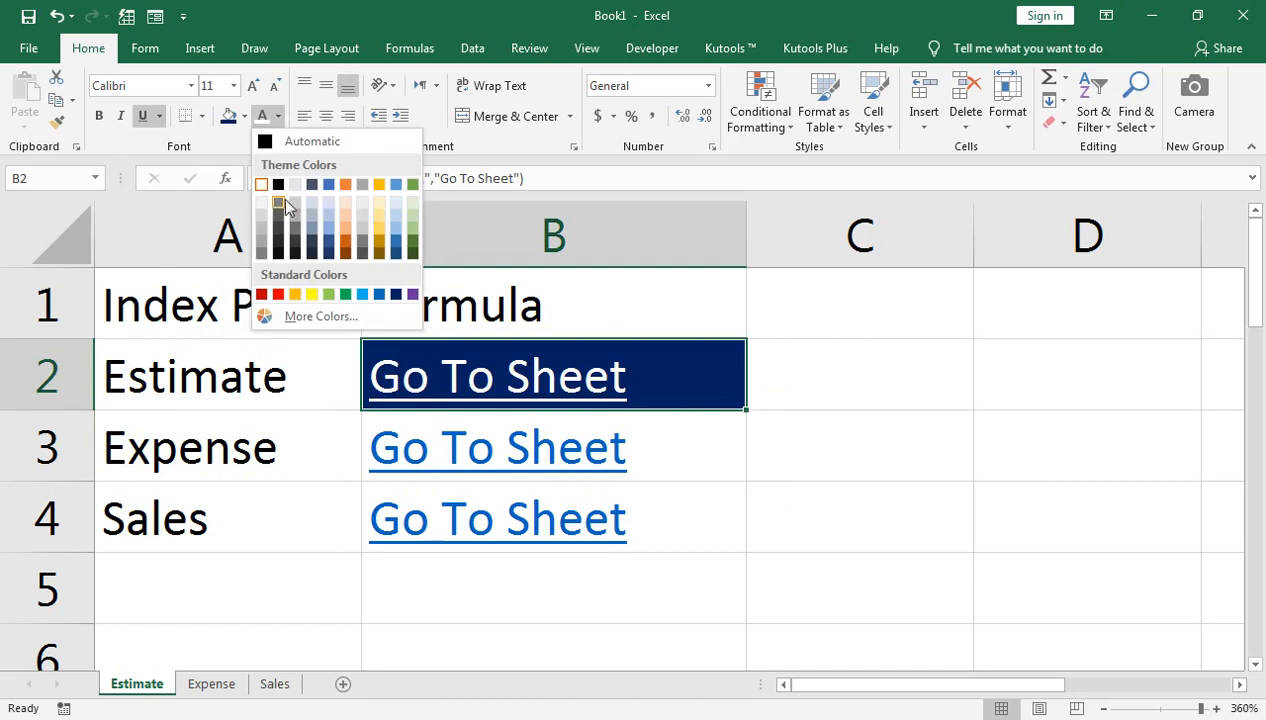
{"action": "left_click", "coordinate": [306, 289]}
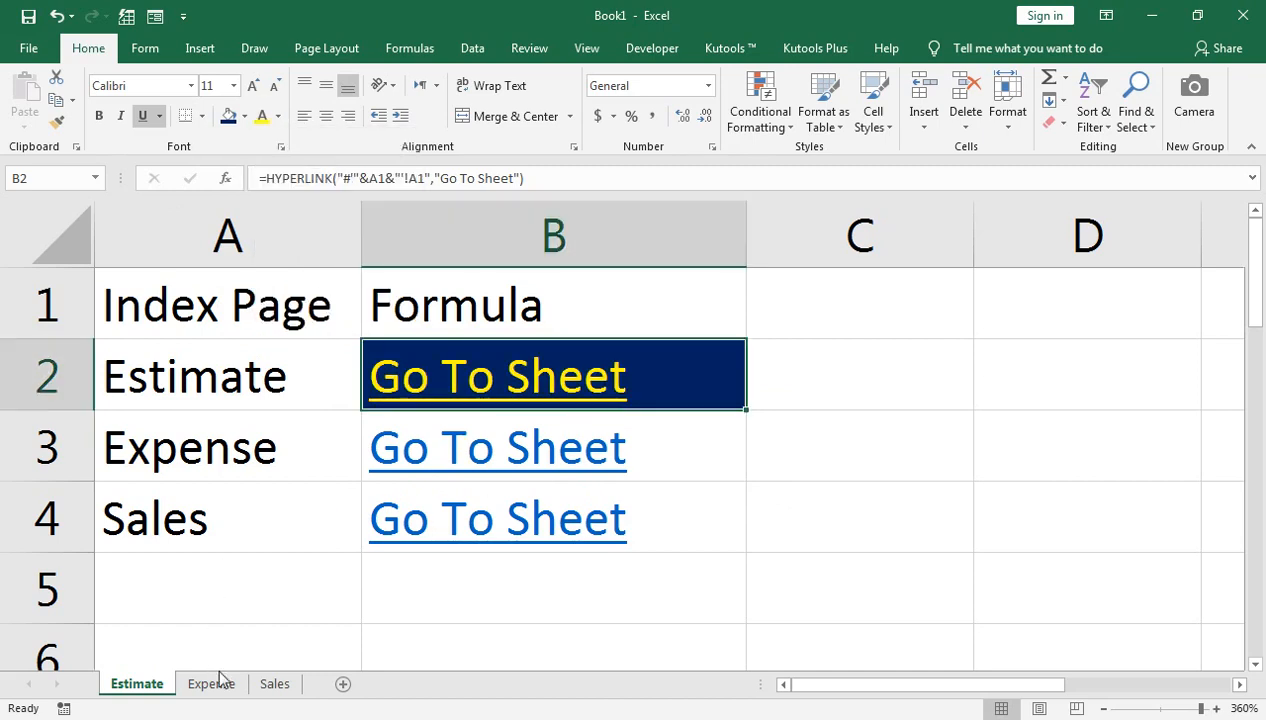
Give cell B2 of the Expense sheet a dark blue fill and change its font color
{"action": "left_click", "coordinate": [211, 684]}
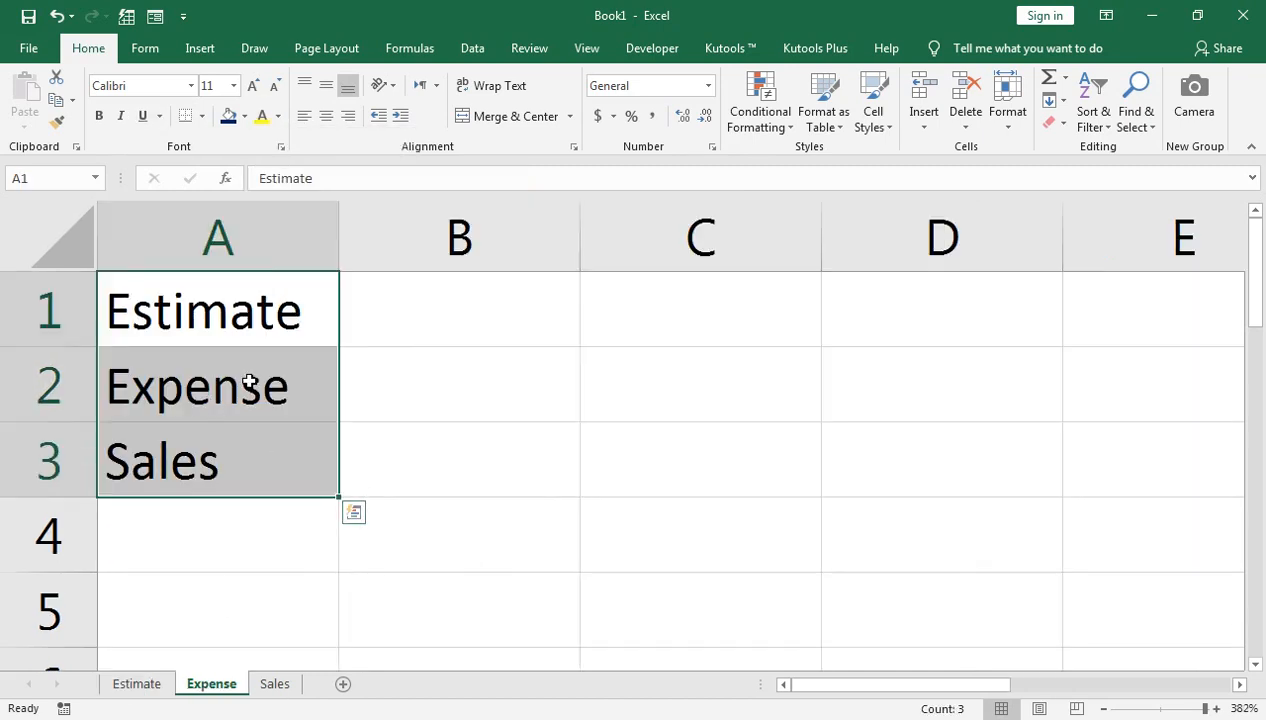
{"action": "left_click", "coordinate": [428, 366]}
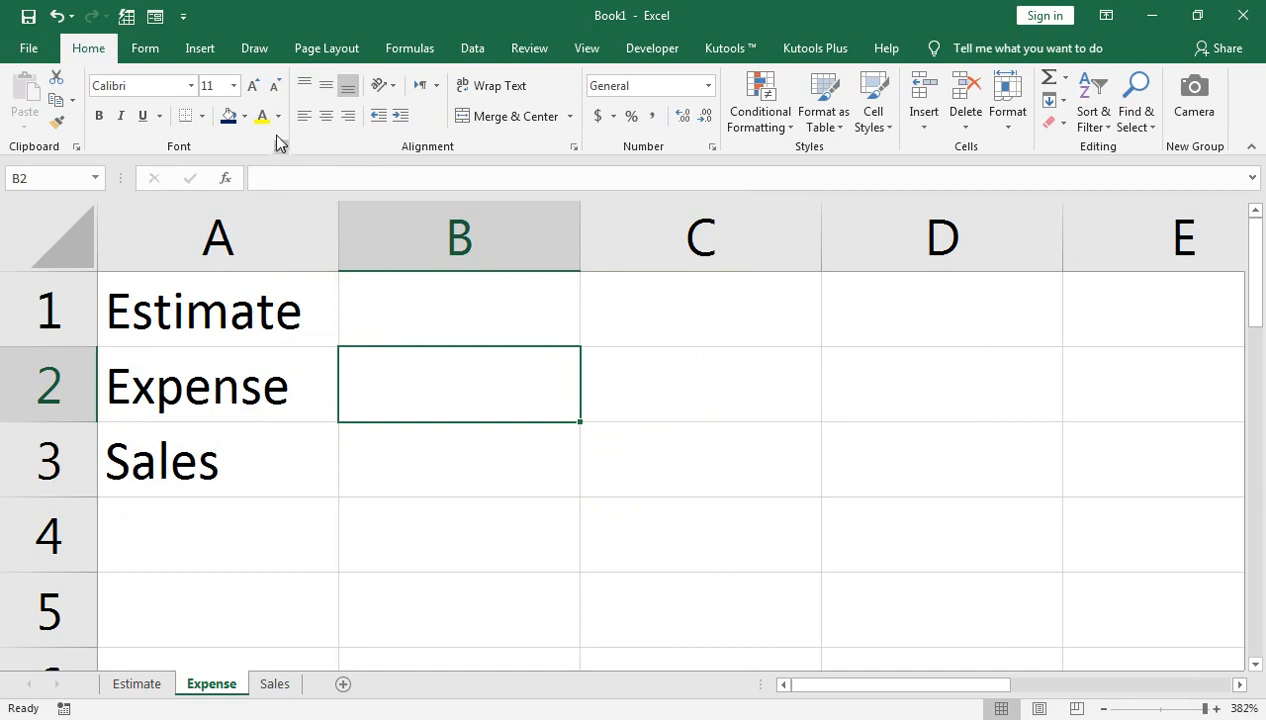
{"action": "left_click", "coordinate": [244, 116]}
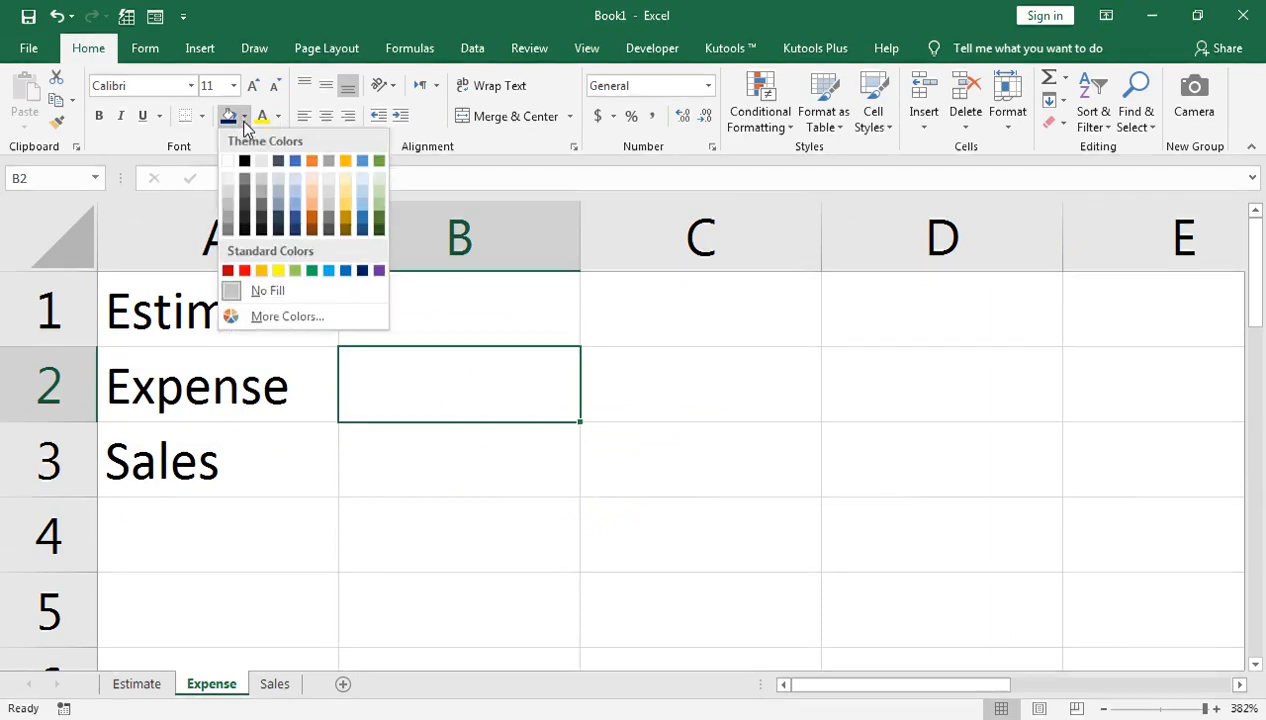
{"action": "left_click", "coordinate": [361, 271]}
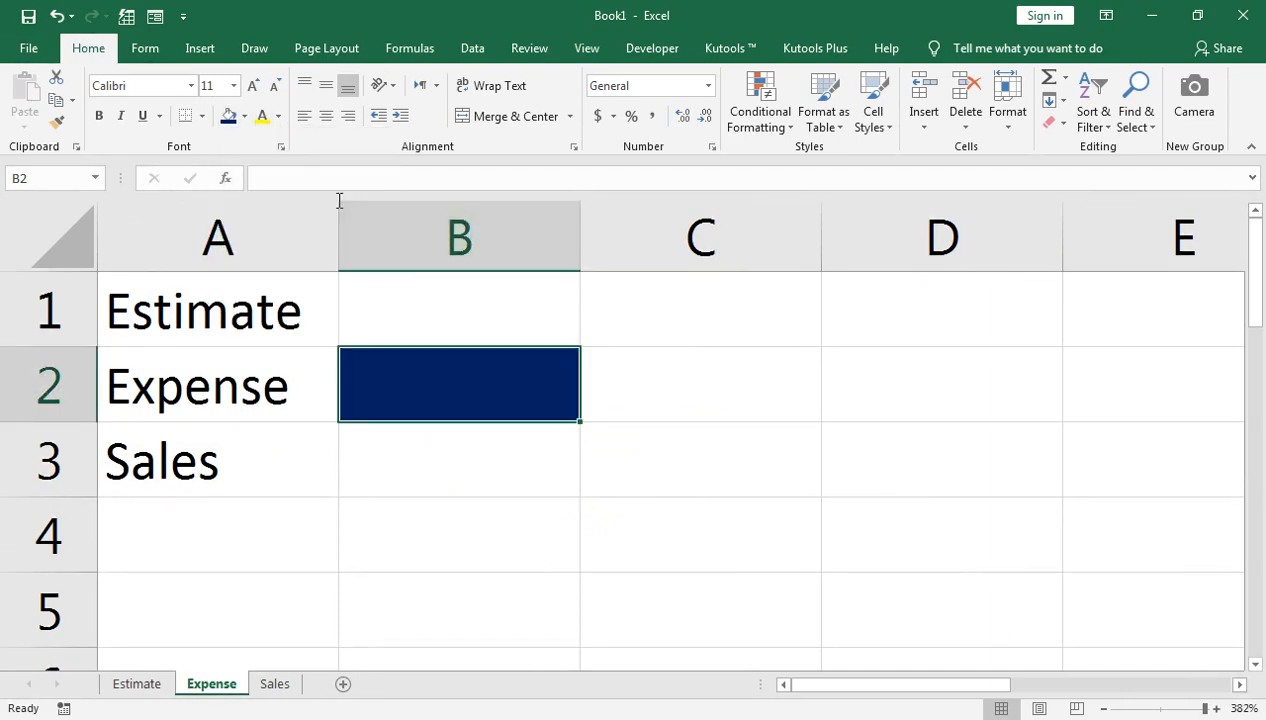
{"action": "left_click", "coordinate": [278, 116]}
{"action": "left_click", "coordinate": [278, 184]}
Apply the dark blue fill to cell B3 of the Sales sheet, beside the Sales entry
{"action": "left_click", "coordinate": [272, 684]}
{"action": "left_click", "coordinate": [460, 452]}
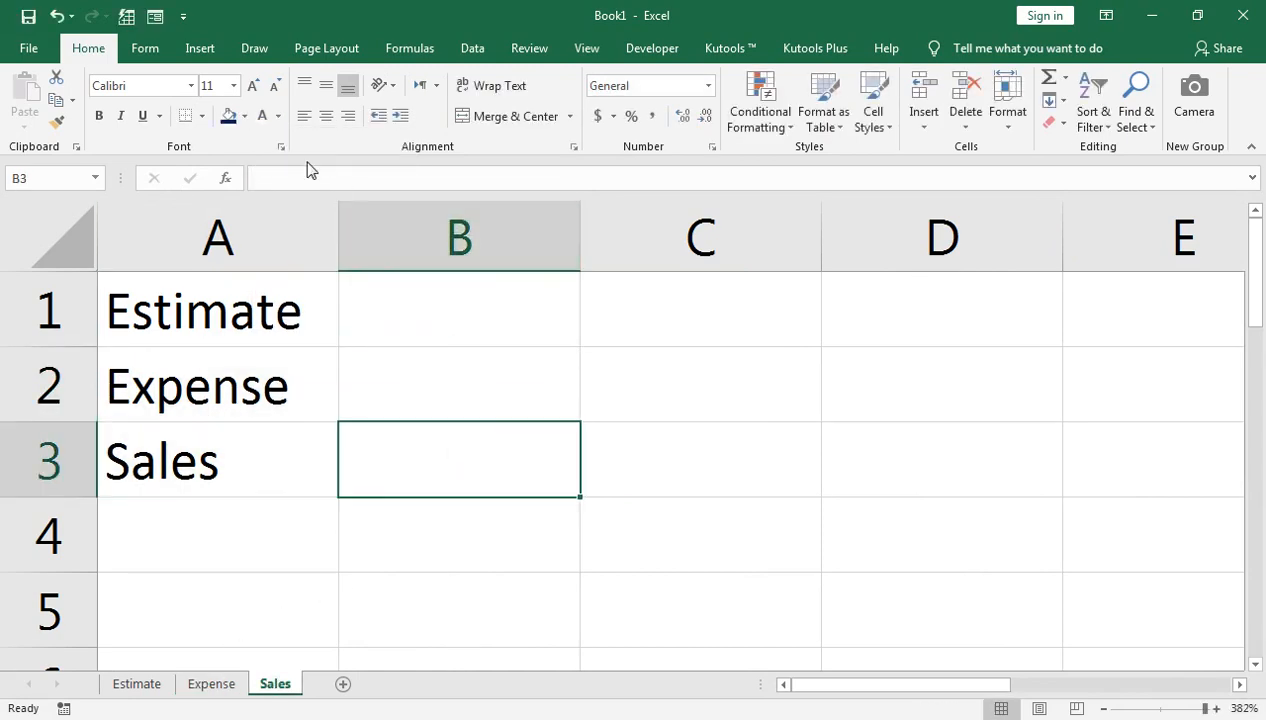
{"action": "left_click", "coordinate": [228, 116]}
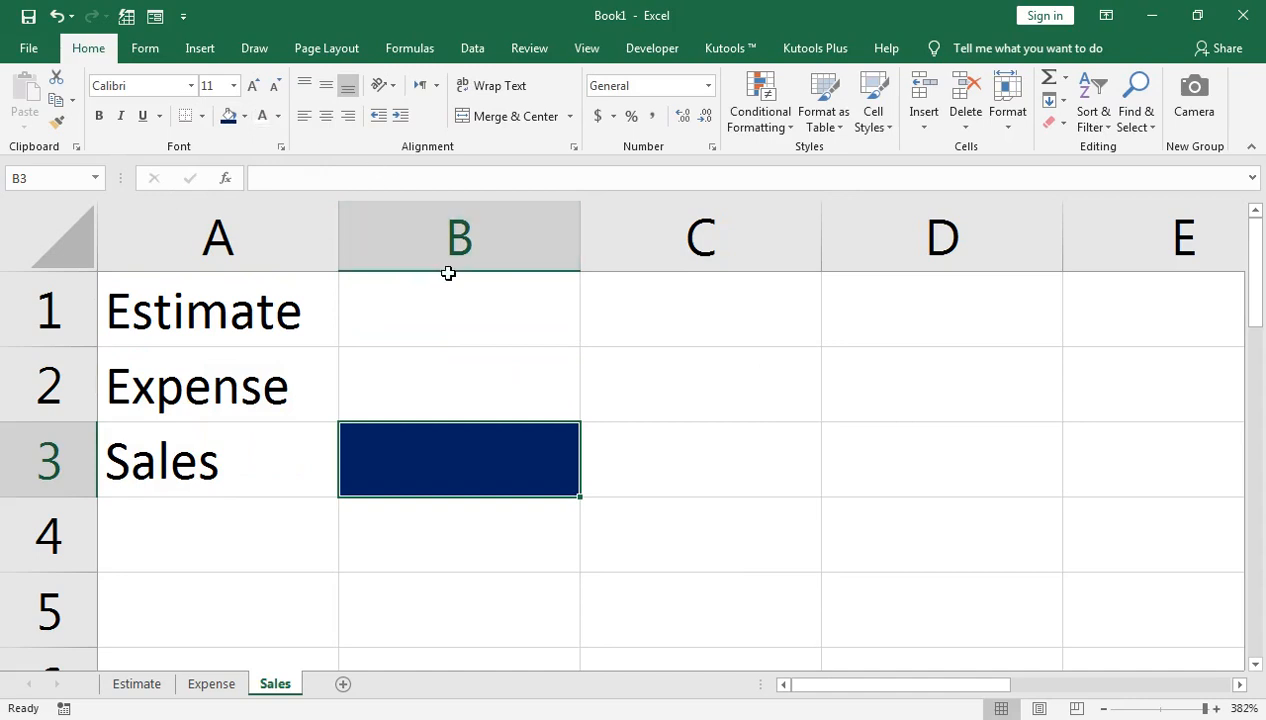
Copy the link formulas in B2:B4 of the Estimate sheet and paste them into the Expense sheet starting at B1
{"action": "left_click", "coordinate": [136, 684]}
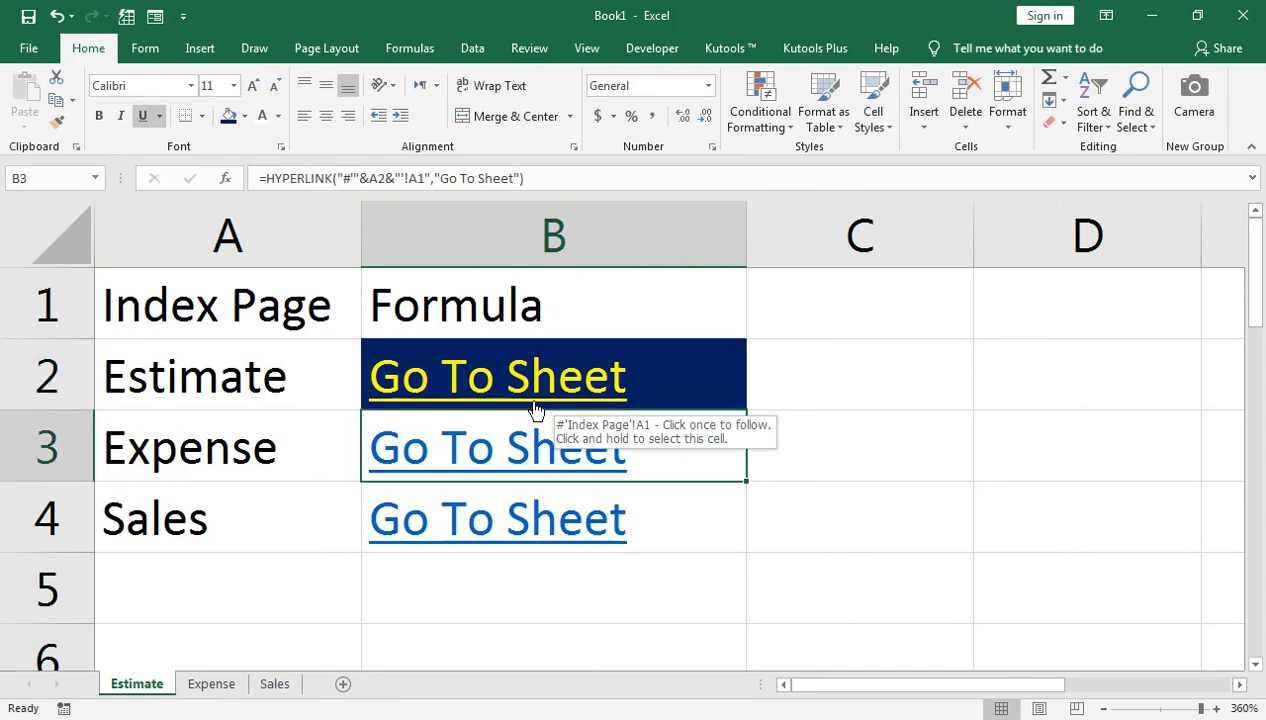
{"action": "key", "text": "shift+Down"}
{"action": "key", "text": "shift+Down"}
{"action": "key", "text": "ctrl+c"}
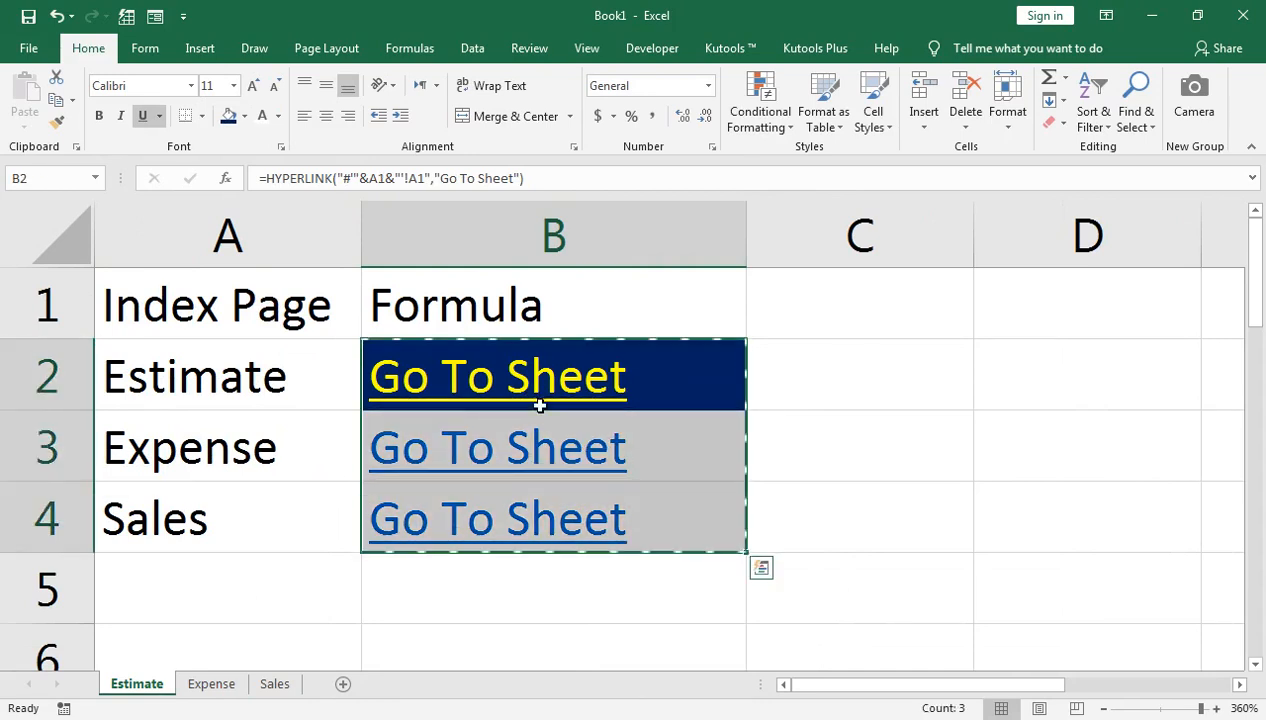
{"action": "key", "text": "ctrl+Page_Down"}
{"action": "left_click", "coordinate": [376, 321]}
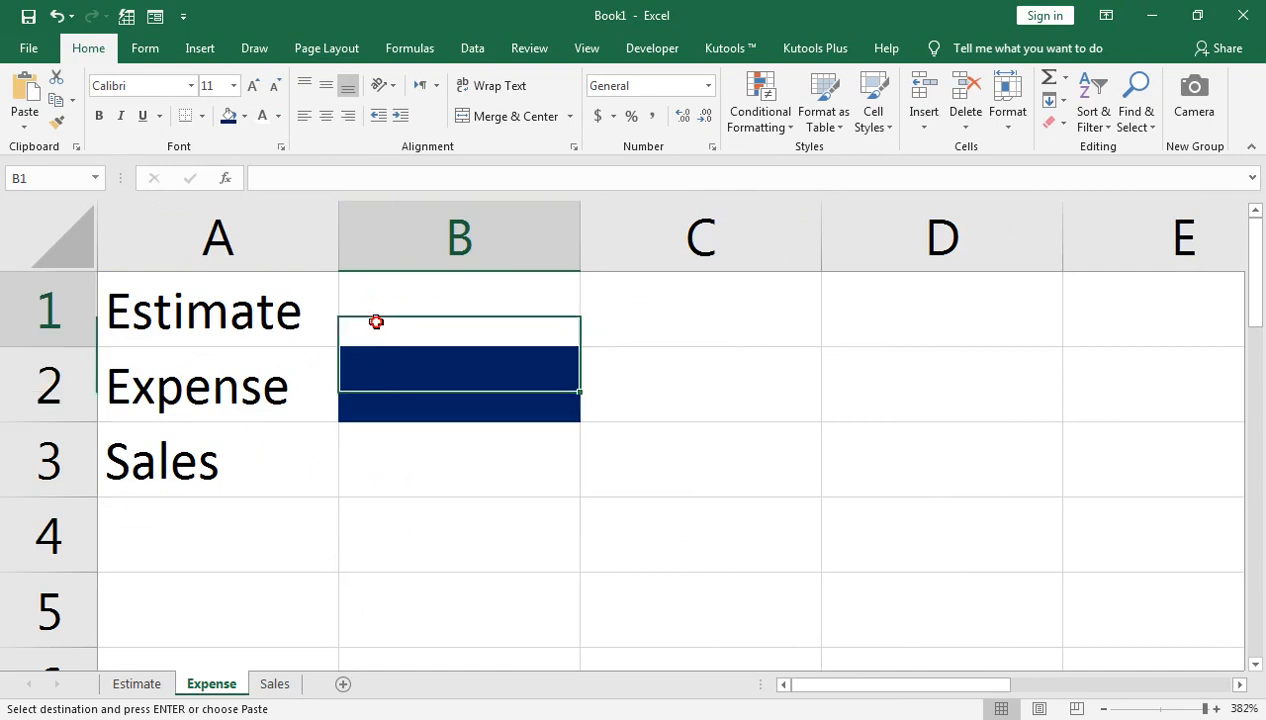
{"action": "key", "text": "ctrl+v"}
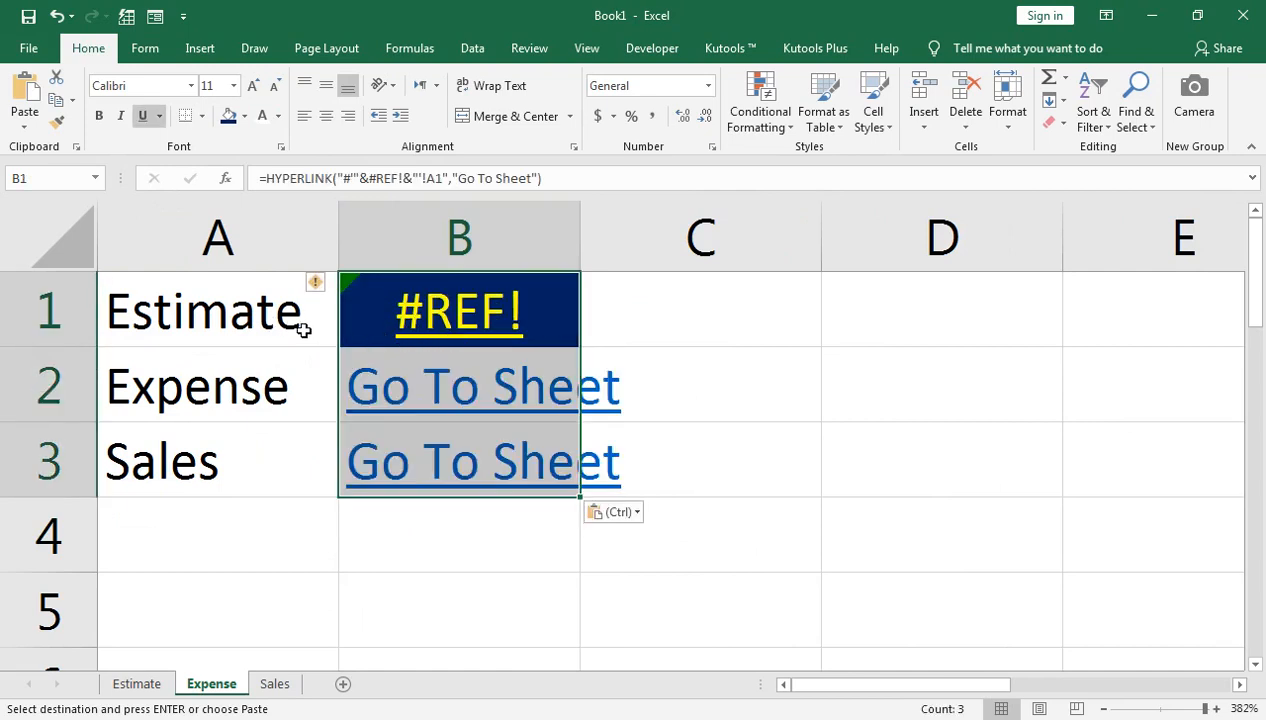
{"action": "key", "text": "ctrl"}
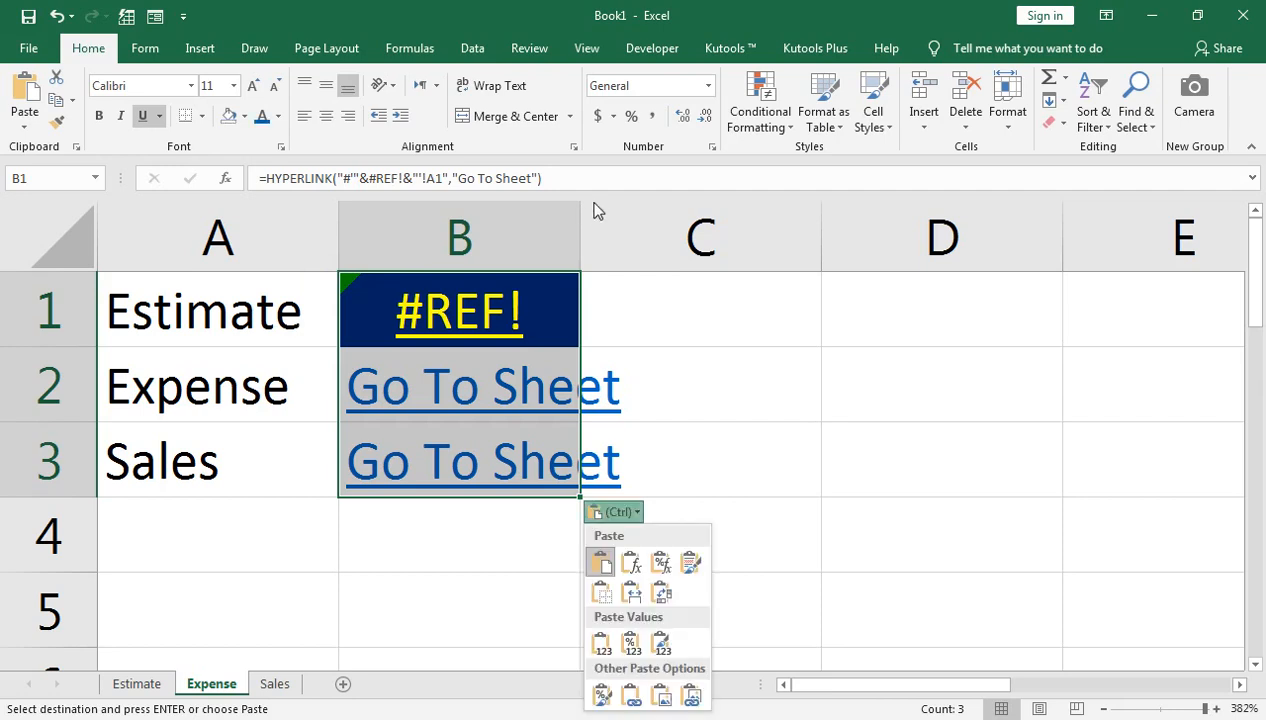
{"action": "key", "text": "ctrl"}
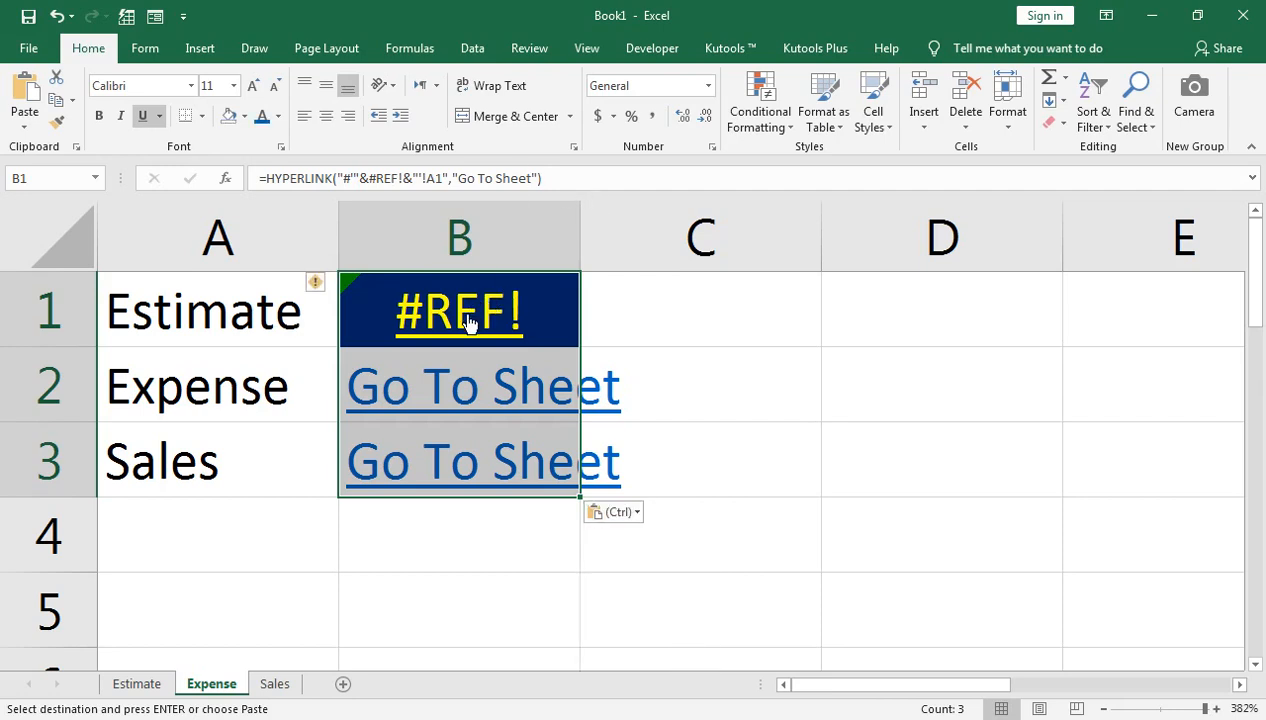
Replace the broken #REF! reference in the Expense sheet's B1 formula with cell A1
{"action": "left_click", "coordinate": [609, 320]}
{"action": "key", "text": "Left"}
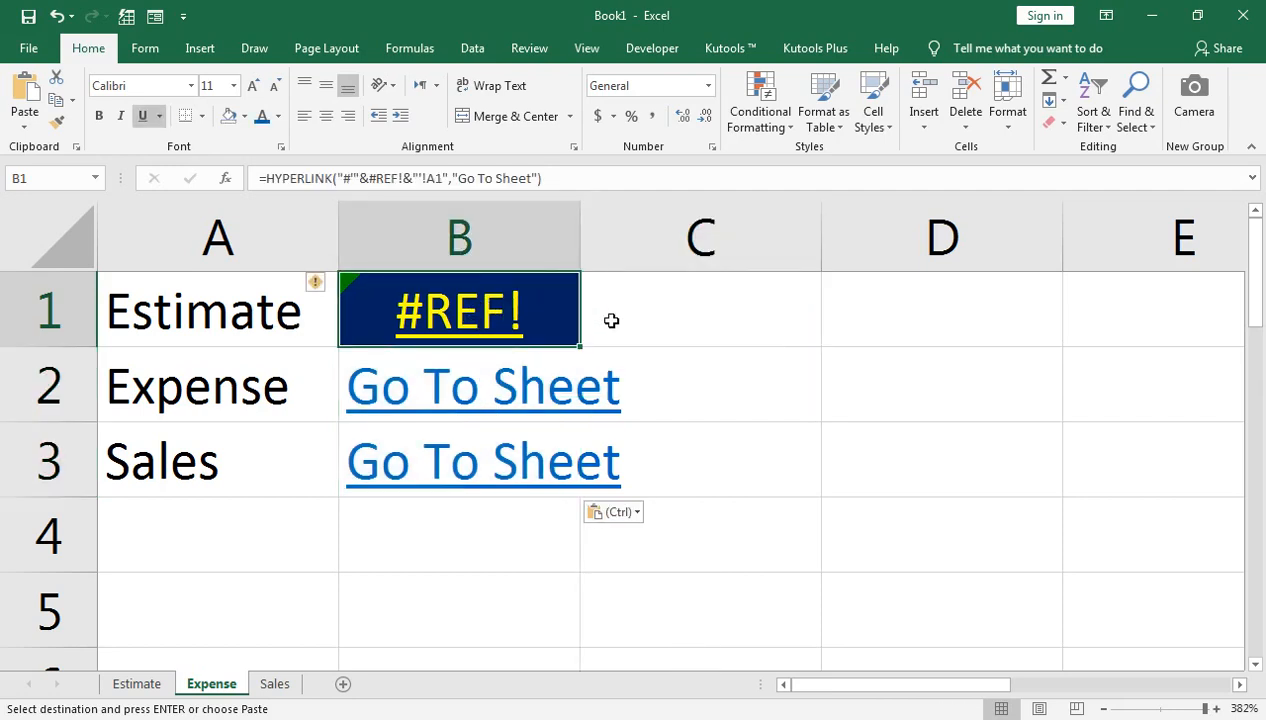
{"action": "key", "text": "F2"}
{"action": "left_click", "coordinate": [886, 296]}
{"action": "key", "text": "BackSpace"}
{"action": "key", "text": "BackSpace"}
{"action": "key", "text": "BackSpace"}
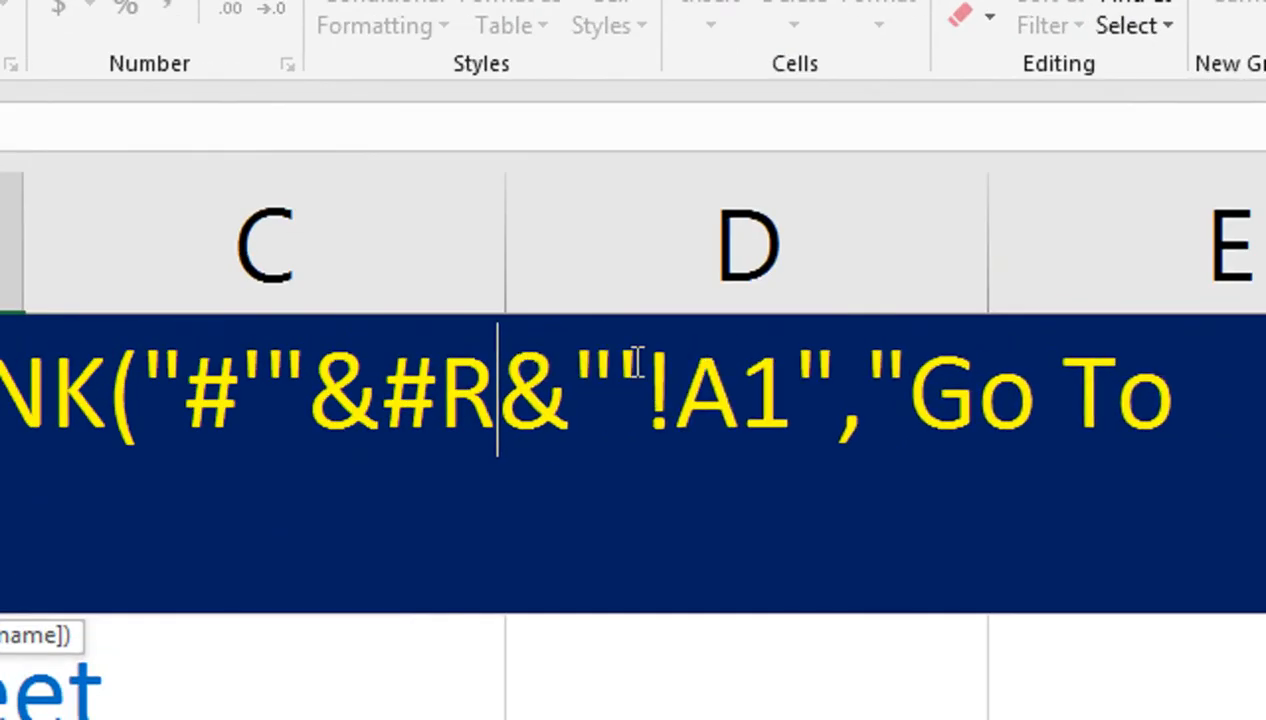
{"action": "key", "text": "BackSpace"}
{"action": "key", "text": "BackSpace"}
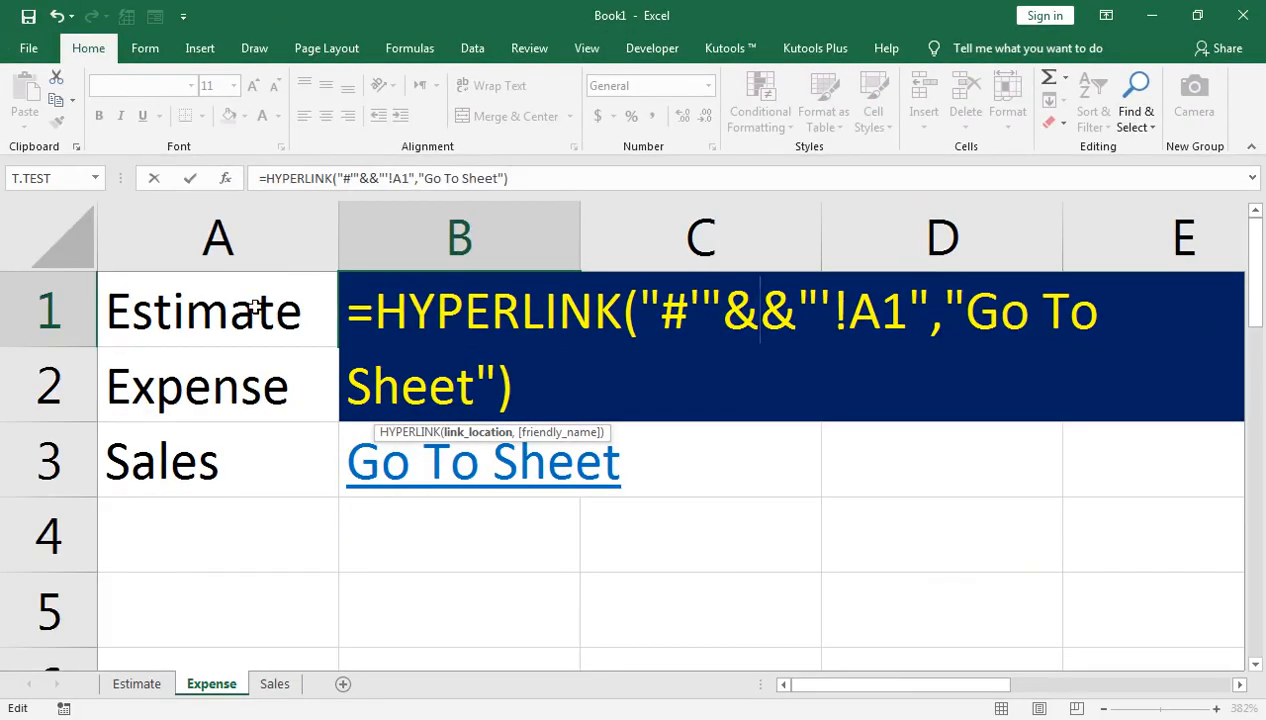
{"action": "left_click", "coordinate": [255, 310]}
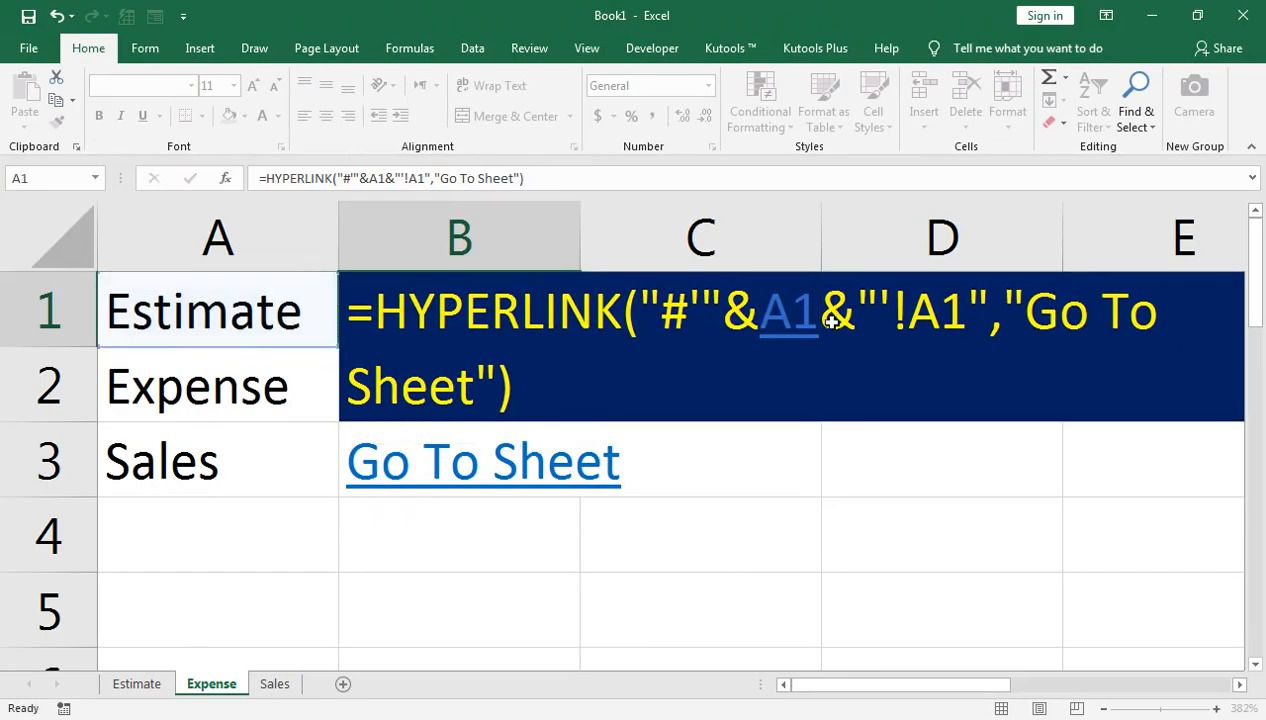
{"action": "key", "text": "Return"}
Fill the corrected HYPERLINK formula from B1 down through B3 on the Expense sheet
{"action": "key", "text": "Up"}
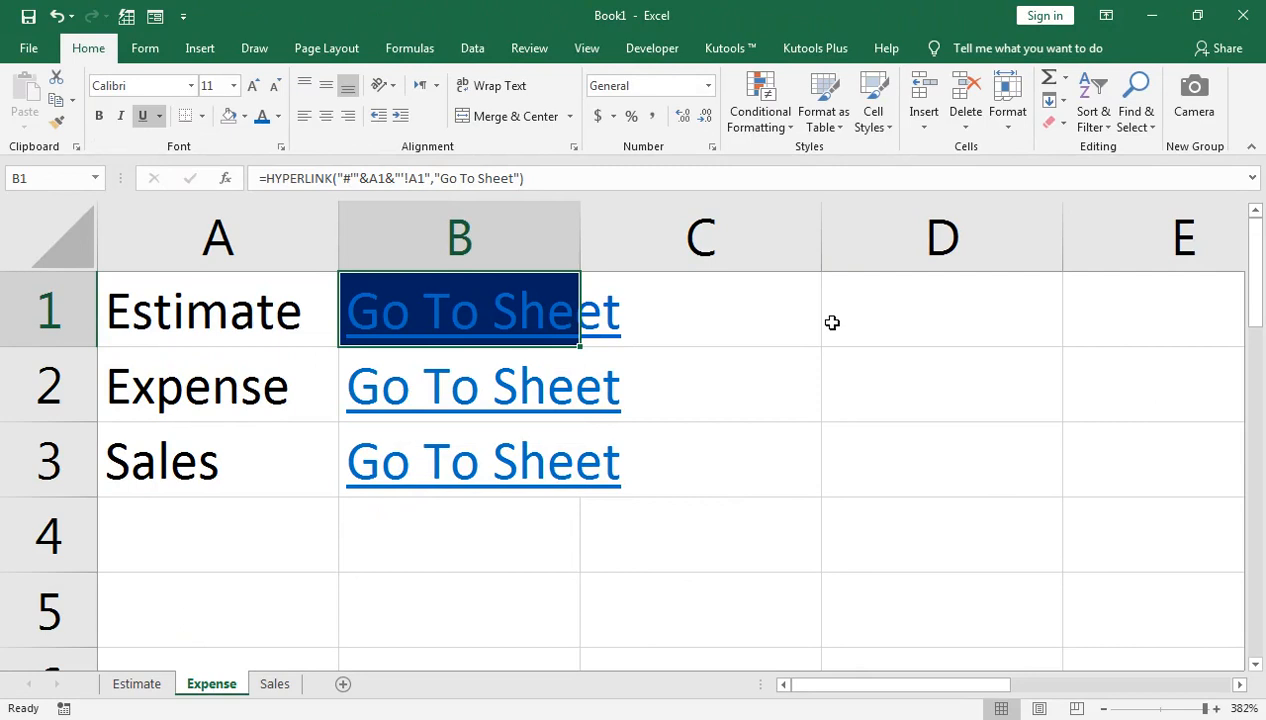
{"action": "key", "text": "shift+Down"}
{"action": "key", "text": "shift+Down"}
{"action": "key", "text": "ctrl+d"}
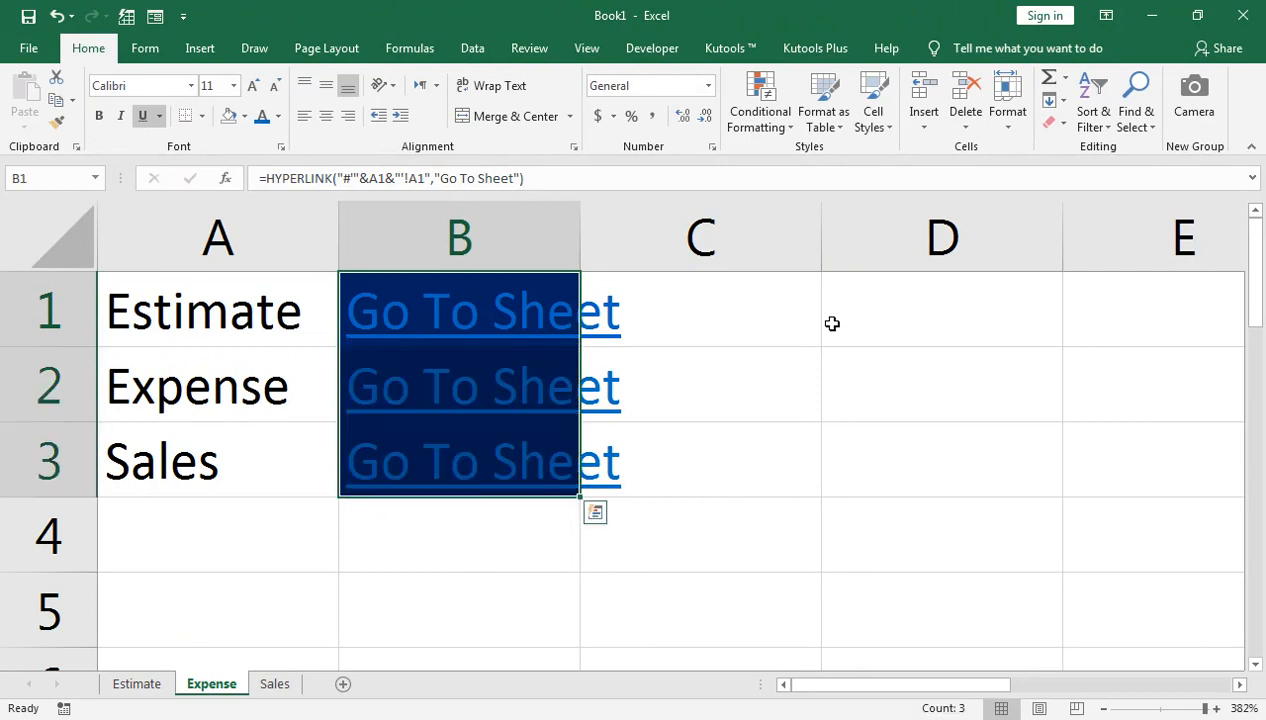
Remove the fill from B1:B3 on the Expense sheet and fit column B's width to its contents
{"action": "left_click", "coordinate": [244, 116]}
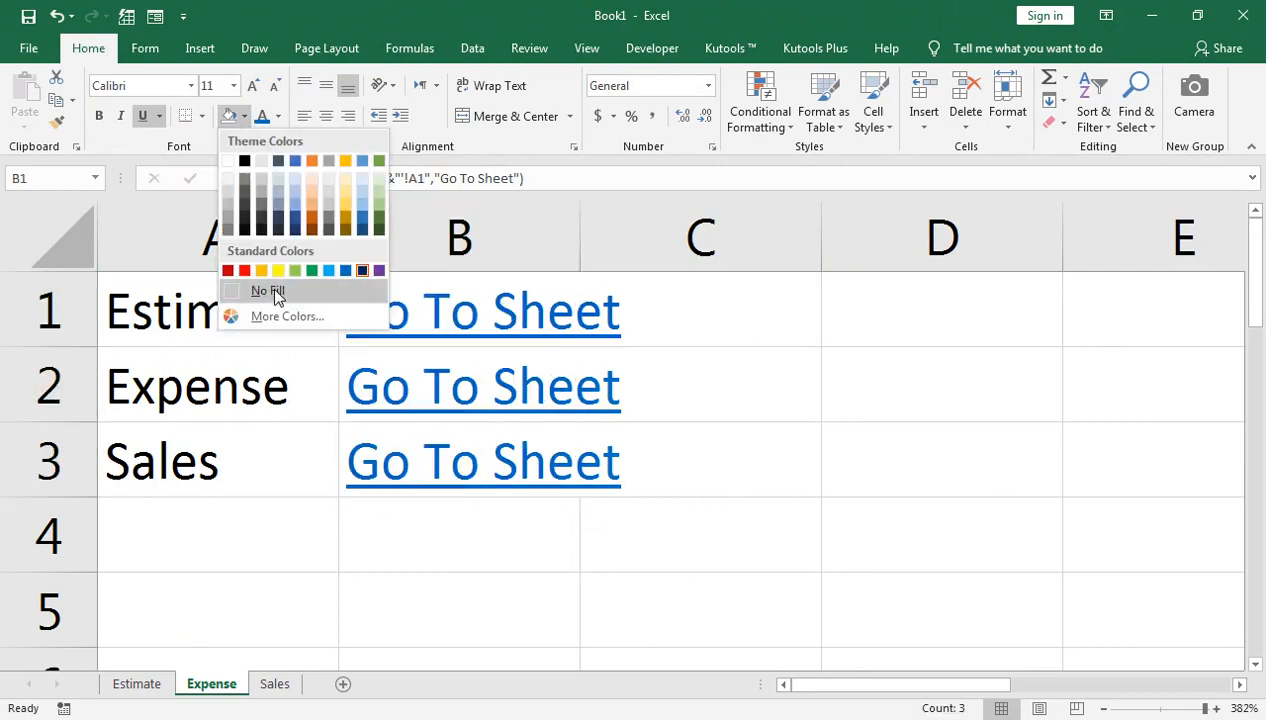
{"action": "left_click", "coordinate": [272, 288]}
{"action": "left_click", "coordinate": [275, 291]}
{"action": "left_click", "coordinate": [690, 424]}
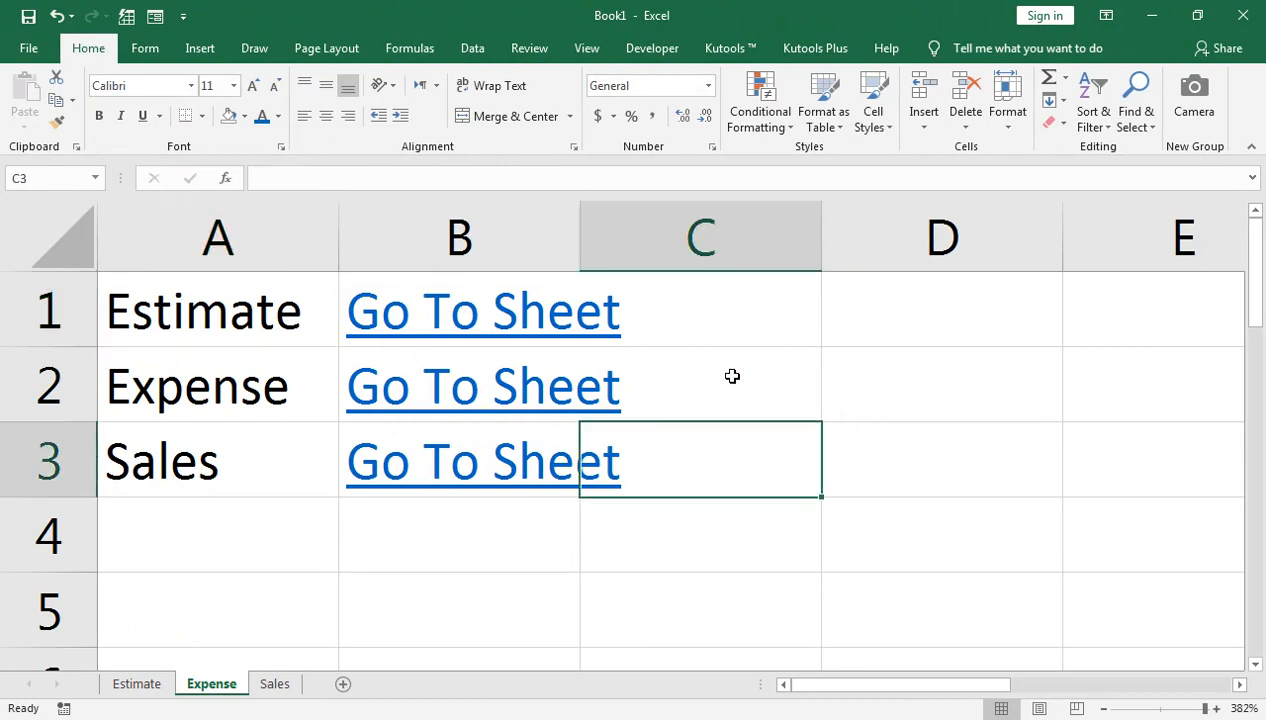
{"action": "double_click", "coordinate": [579, 234]}
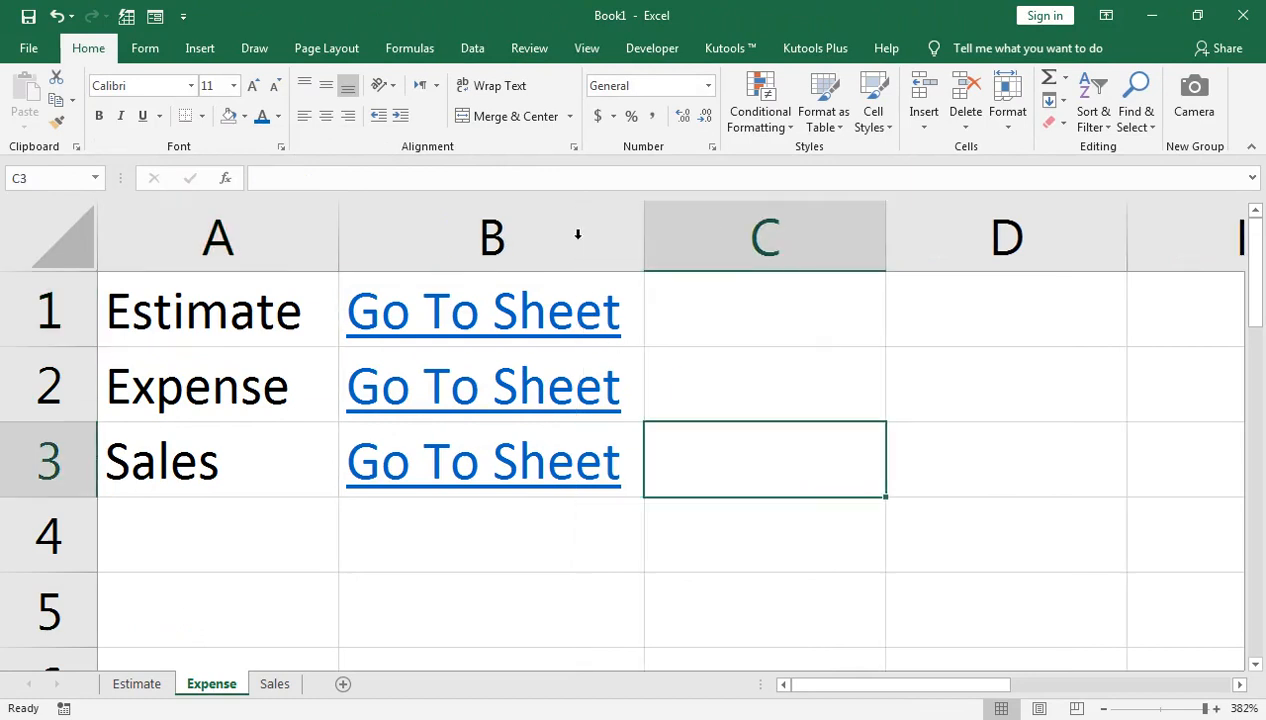
Give the link in cell B2 of the Expense sheet a dark blue fill and yellow font
{"action": "left_click", "coordinate": [679, 366]}
{"action": "key", "text": "shift+Left"}
{"action": "key", "text": "Left"}
{"action": "key", "text": "Right"}
{"action": "key", "text": "Left"}
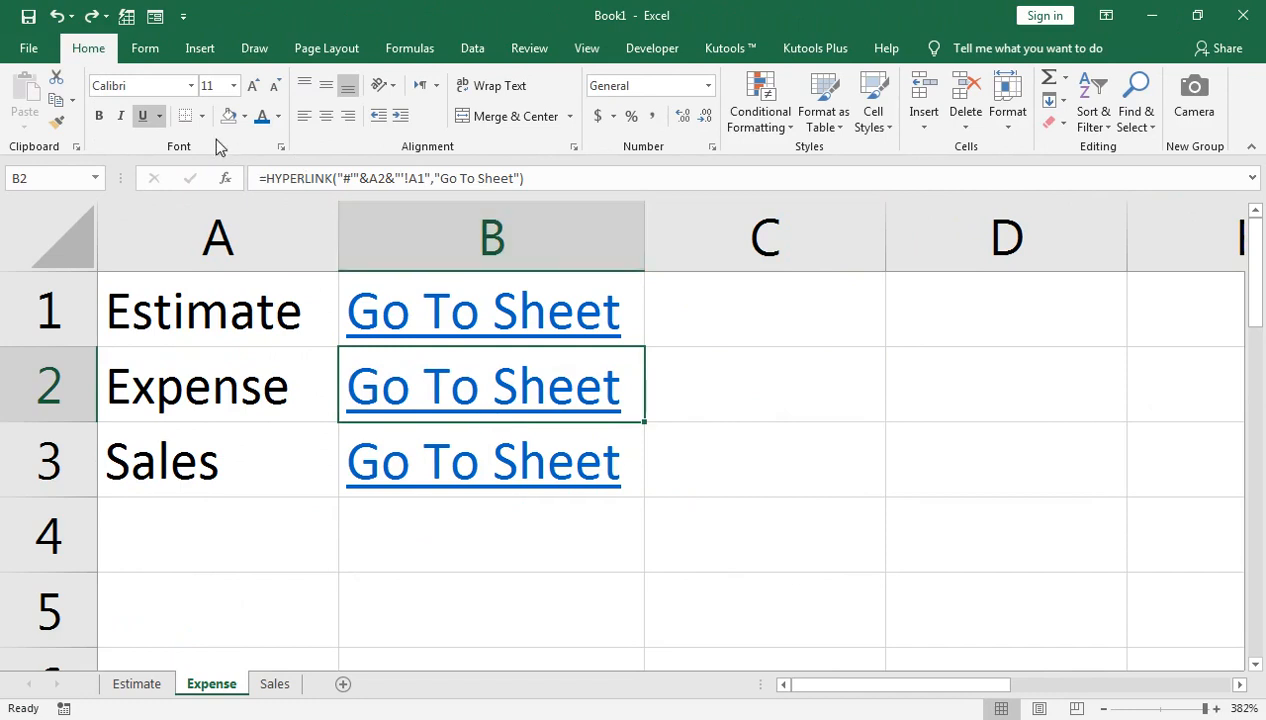
{"action": "left_click", "coordinate": [243, 116]}
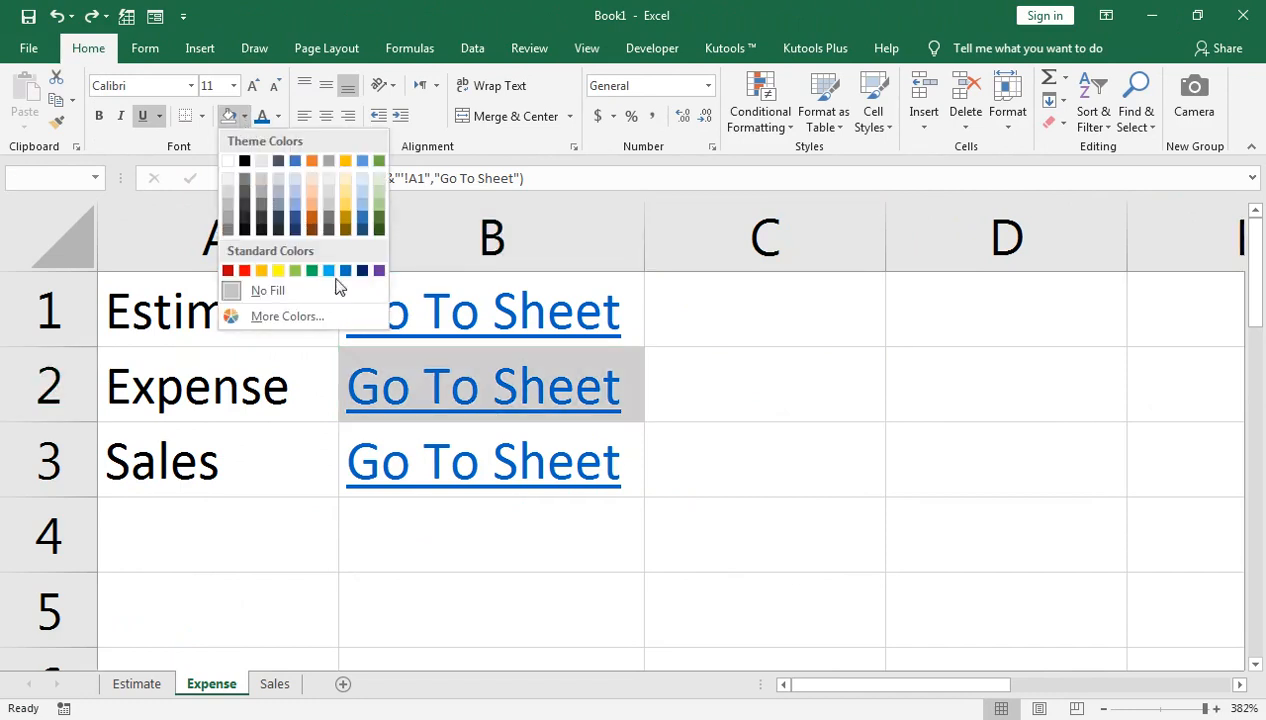
{"action": "left_click", "coordinate": [278, 116]}
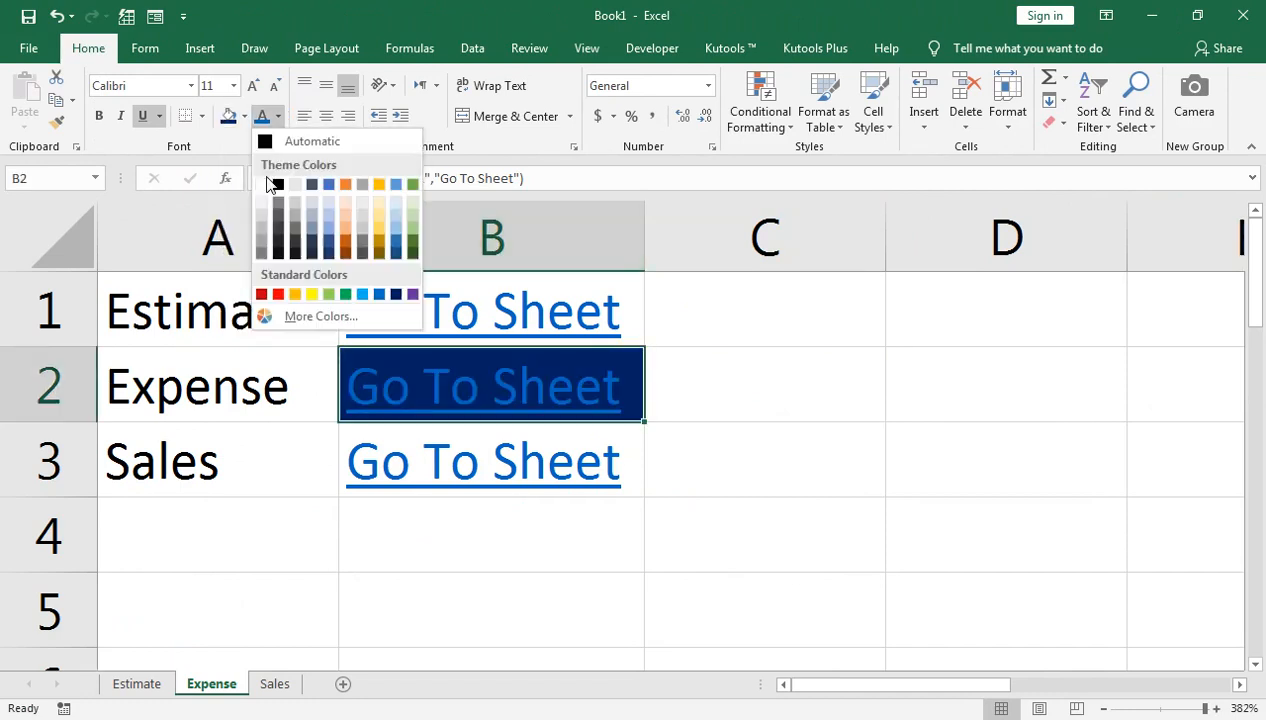
{"action": "left_click", "coordinate": [312, 293]}
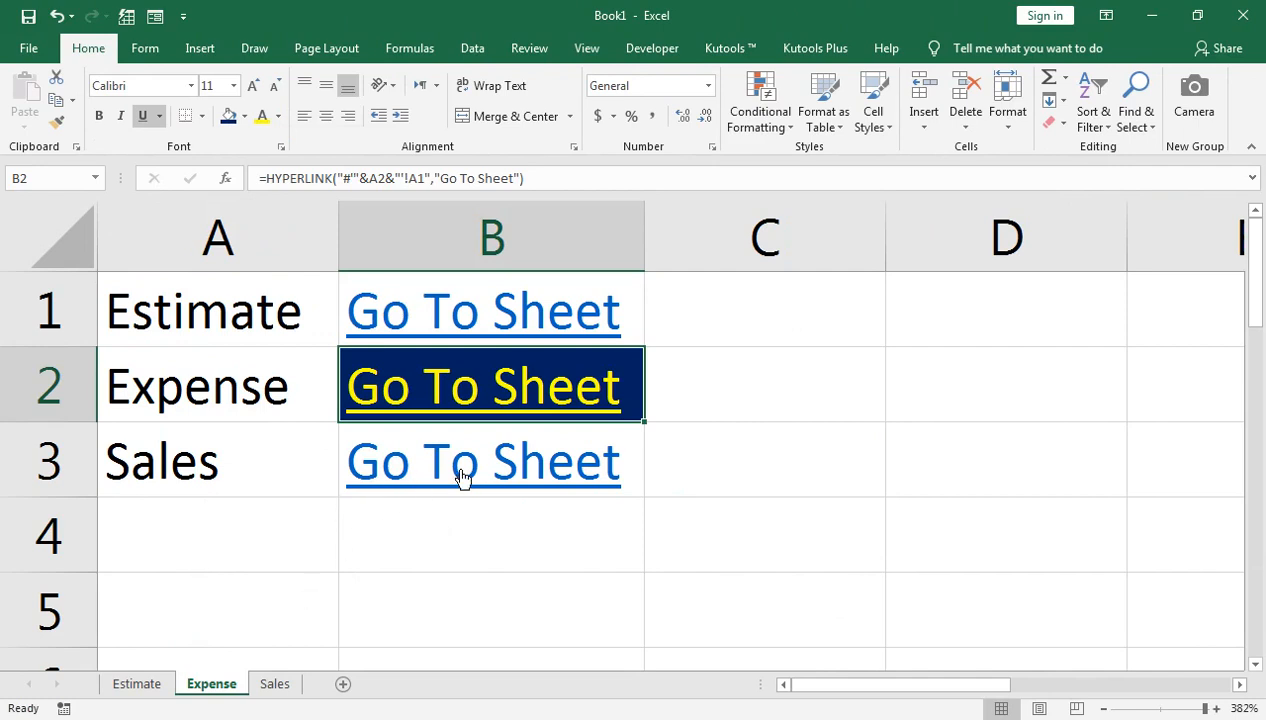
Copy the Expense sheet's links in B1:B3 into the Sales sheet starting at B1, and fit column B's width to its contents
{"action": "key", "text": "Up"}
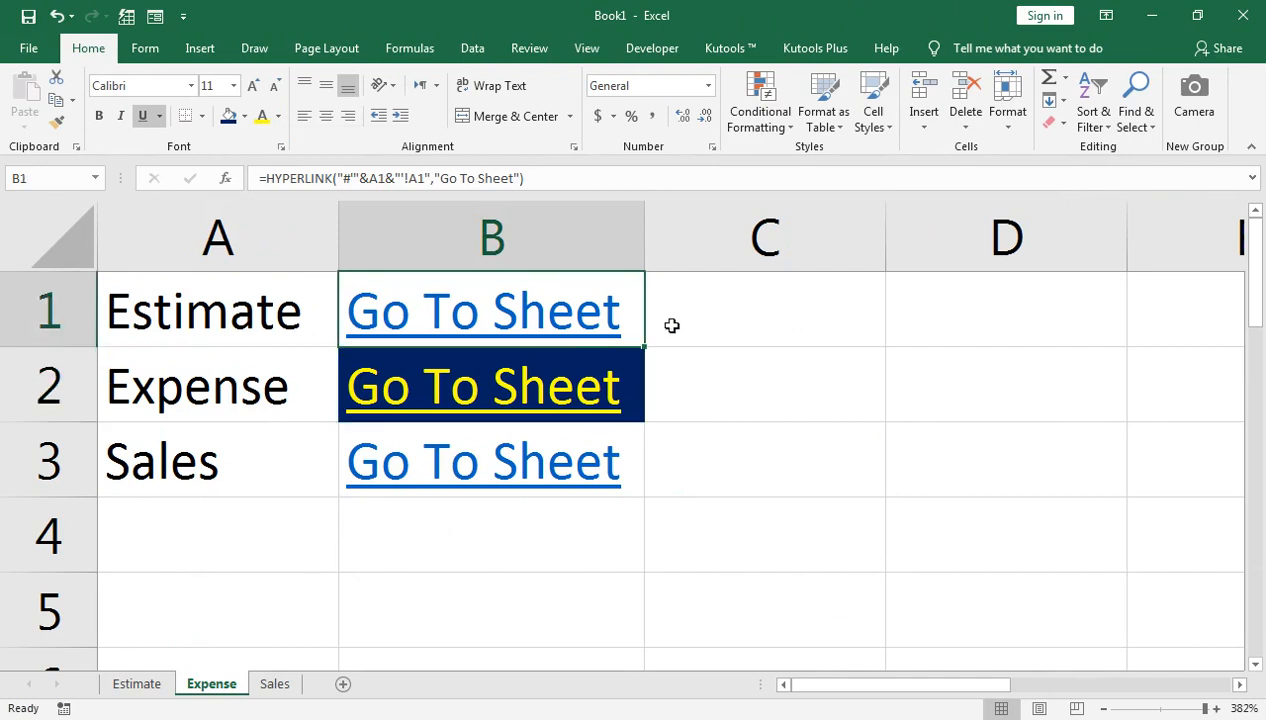
{"action": "key", "text": "shift+Down"}
{"action": "key", "text": "shift+Down"}
{"action": "key", "text": "ctrl+c"}
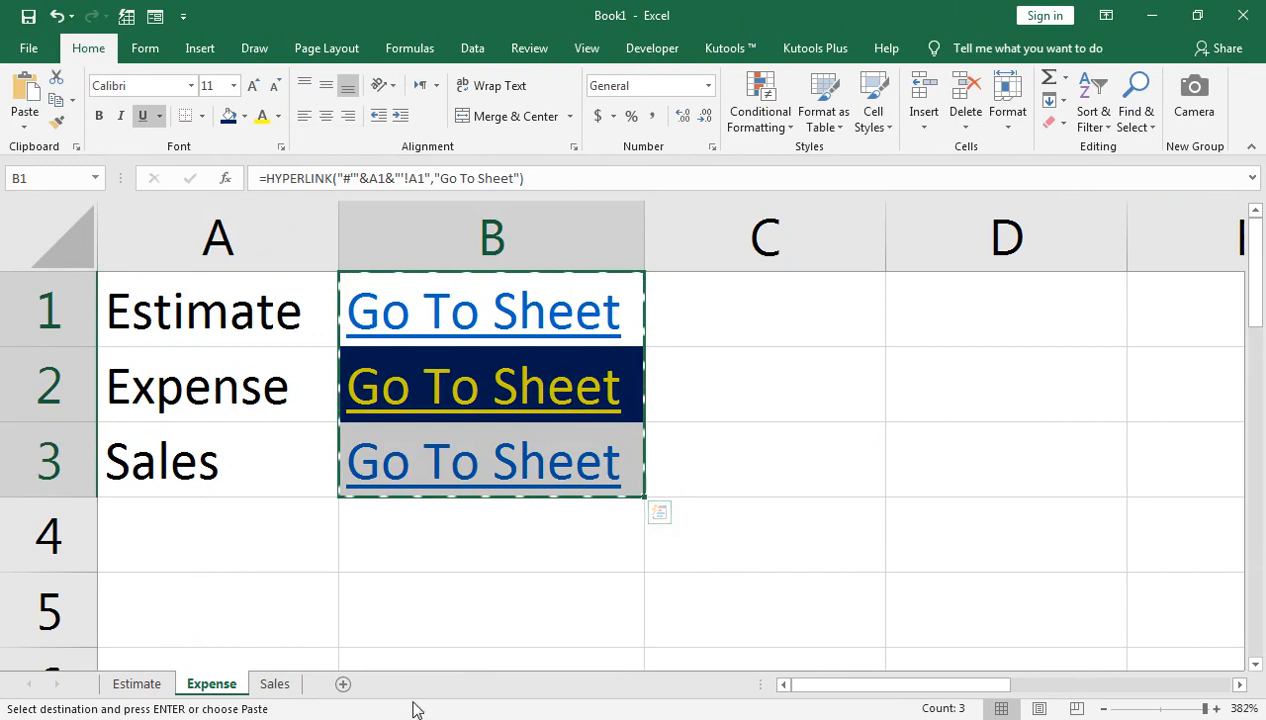
{"action": "left_click", "coordinate": [288, 686]}
{"action": "left_click", "coordinate": [423, 320]}
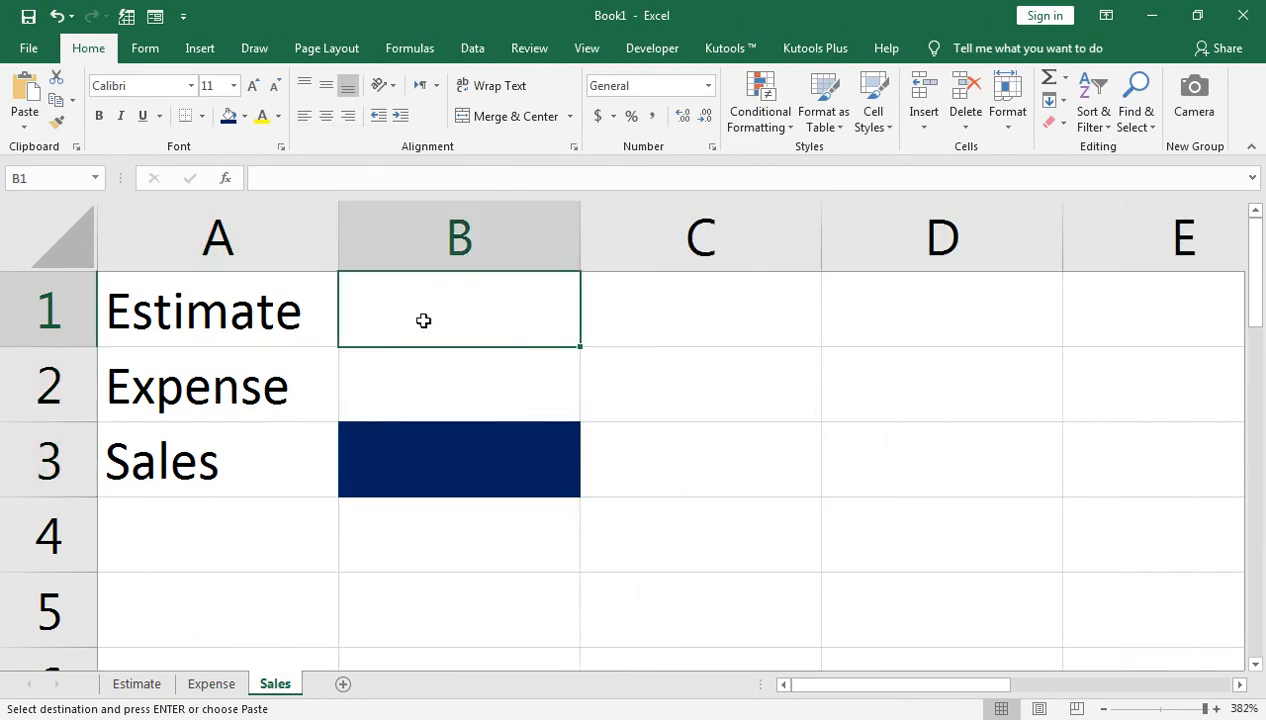
{"action": "key", "text": "ctrl+v"}
{"action": "left_click", "coordinate": [764, 325]}
{"action": "key", "text": "Left"}
{"action": "key", "text": "Down"}
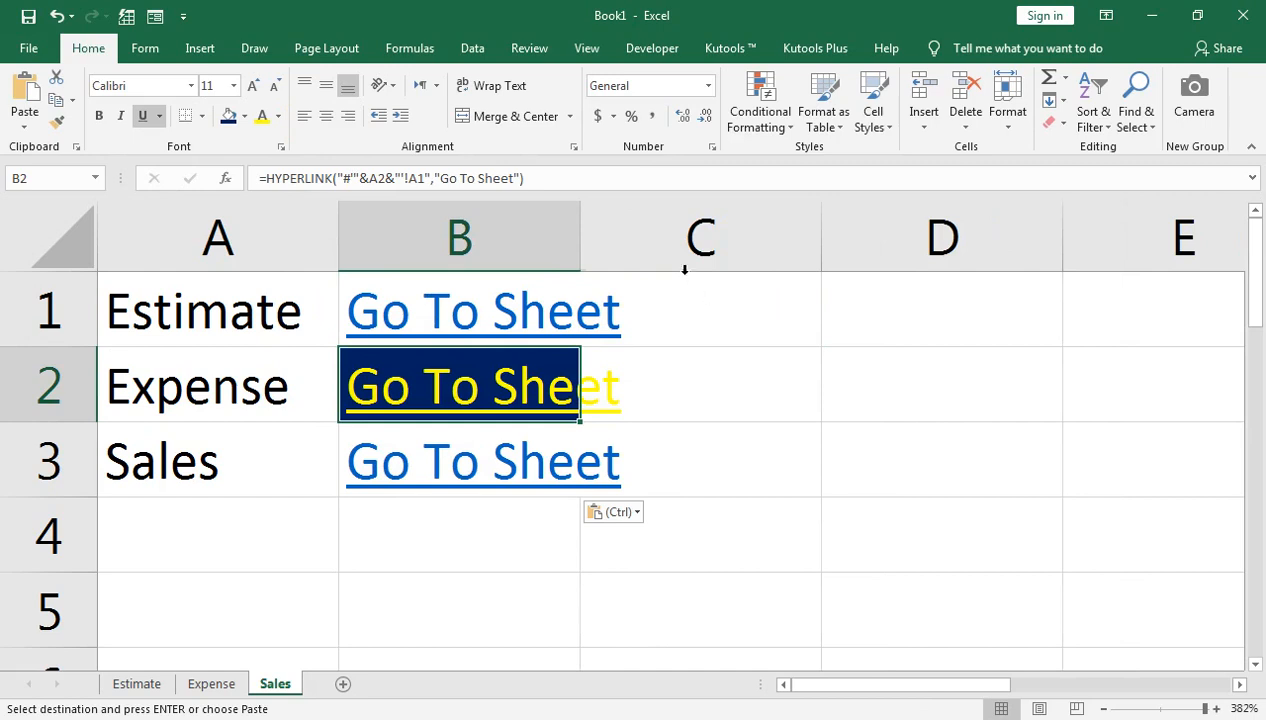
{"action": "double_click", "coordinate": [580, 237]}
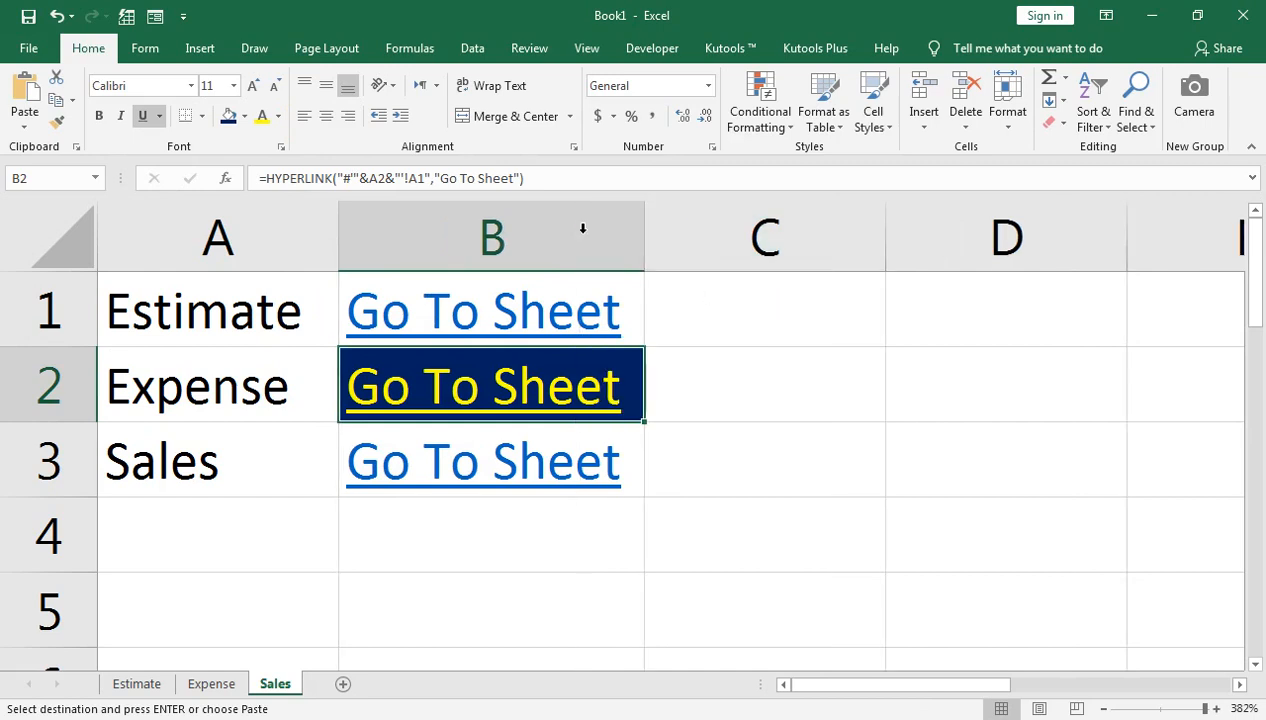
Clear the fill of cell B2 on the Sales sheet and set its font color to blue
{"action": "left_click", "coordinate": [244, 116]}
{"action": "left_click", "coordinate": [311, 290]}
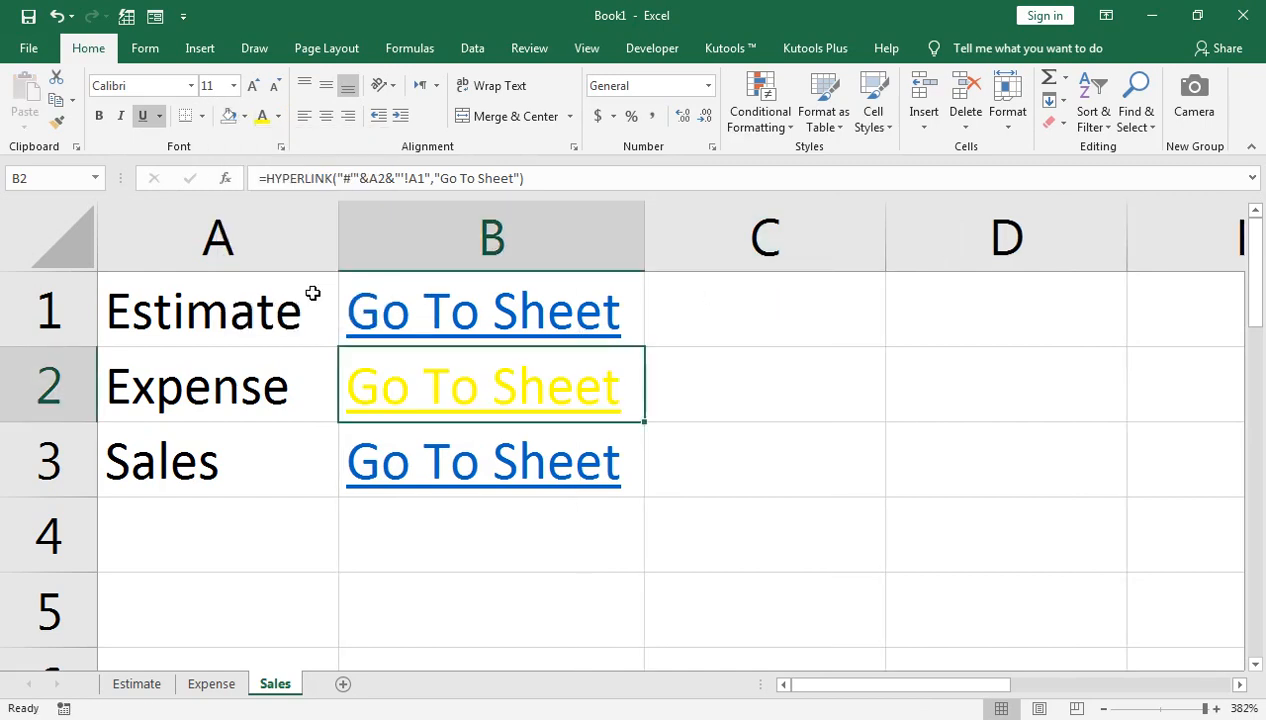
{"action": "left_click", "coordinate": [278, 116]}
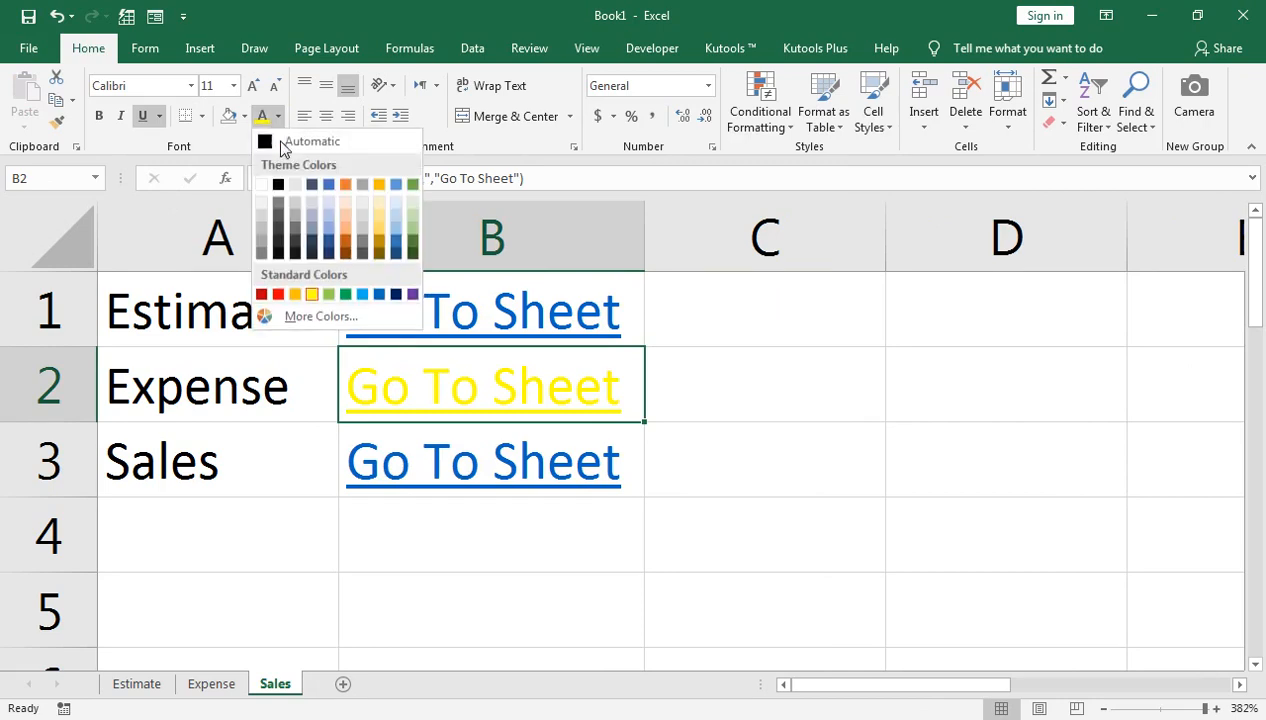
{"action": "left_click", "coordinate": [380, 294]}
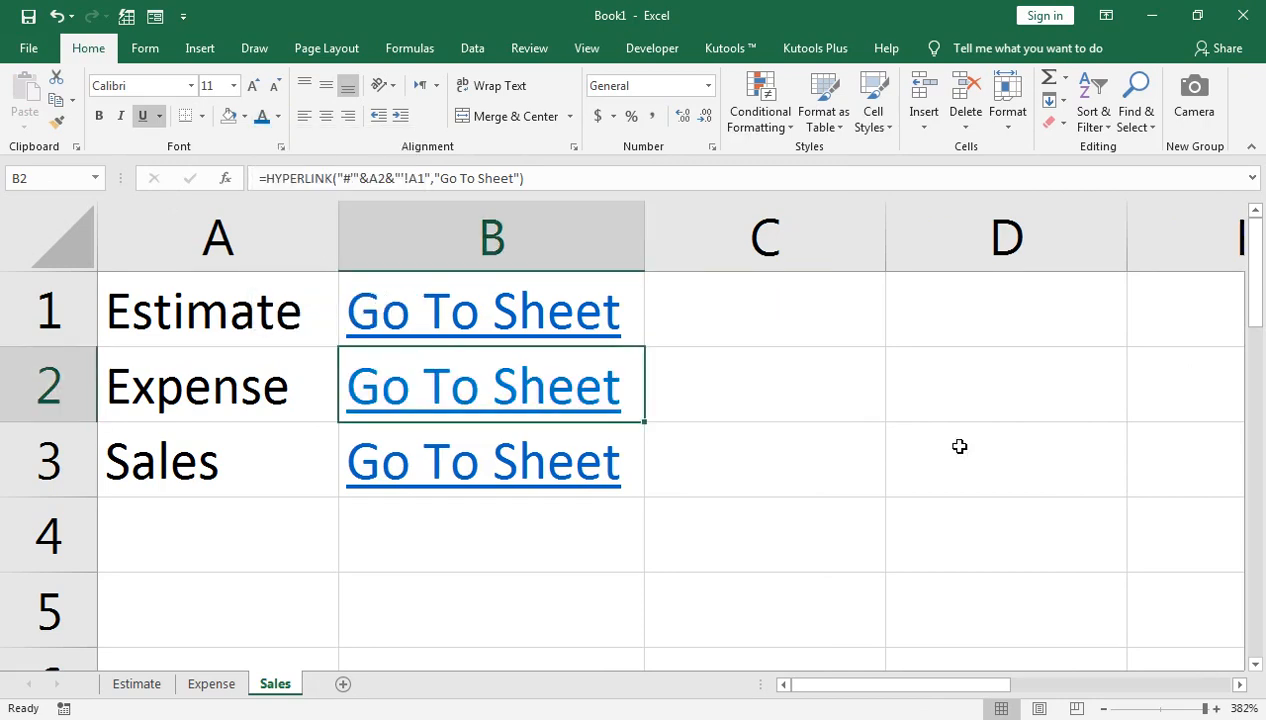
Give the link in cell B3 of the Sales sheet a dark blue fill and yellow font
{"action": "key", "text": "Down"}
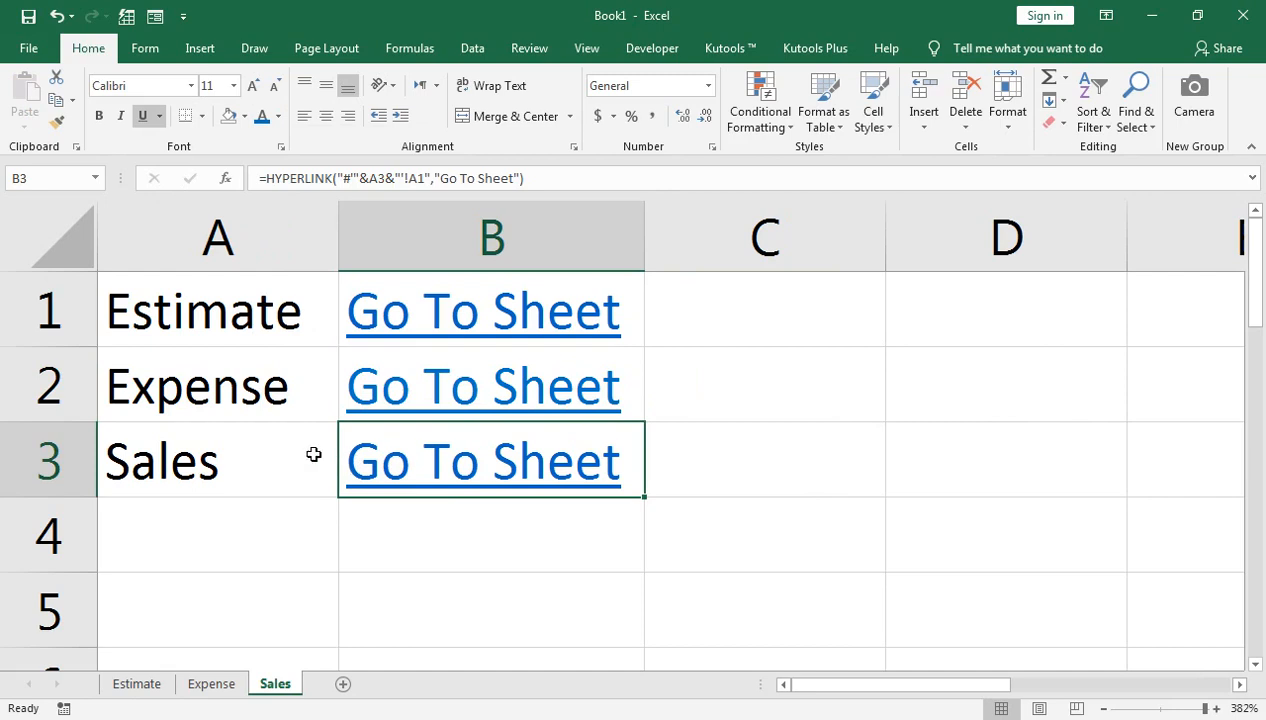
{"action": "left_click", "coordinate": [244, 116]}
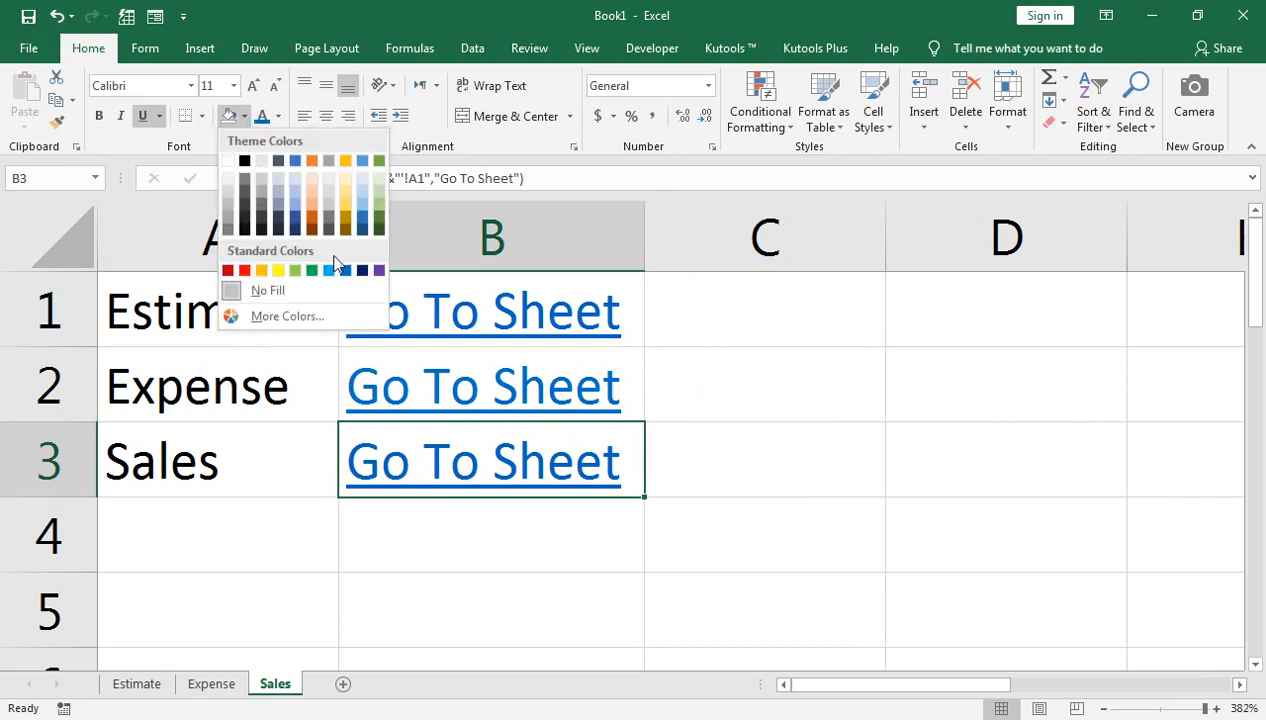
{"action": "left_click", "coordinate": [356, 271]}
{"action": "left_click", "coordinate": [278, 116]}
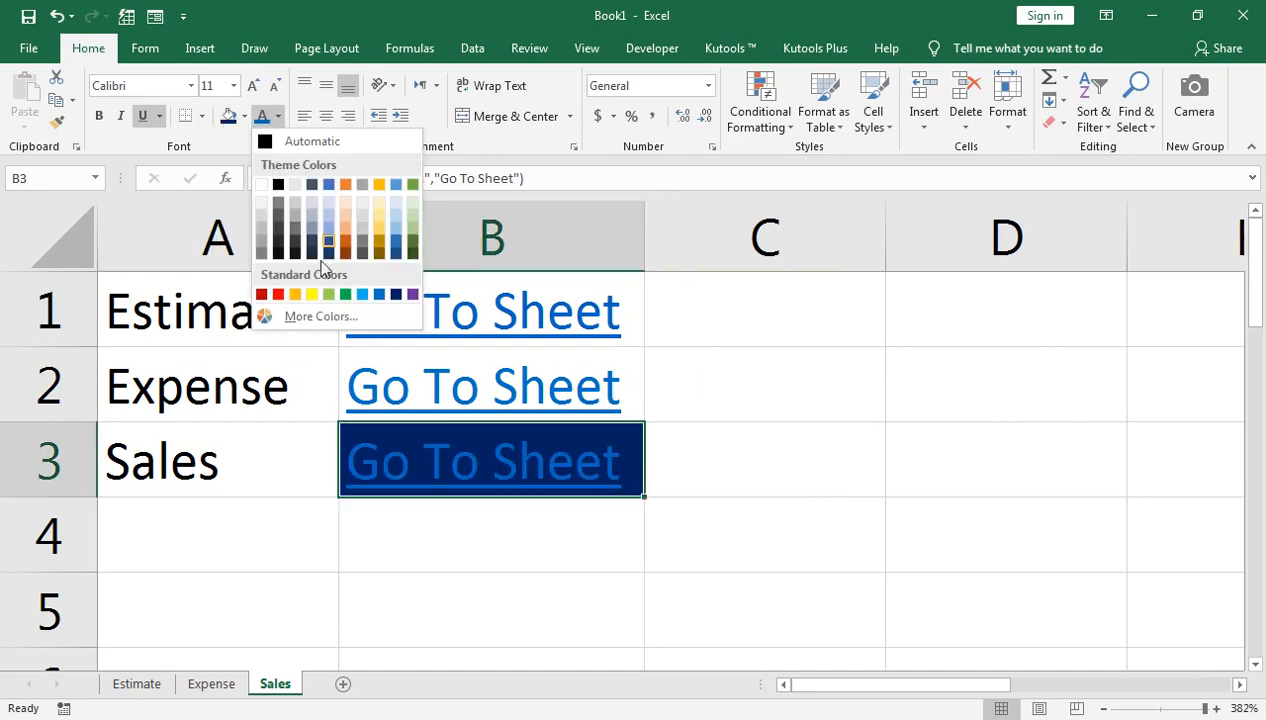
{"action": "left_click", "coordinate": [304, 296]}
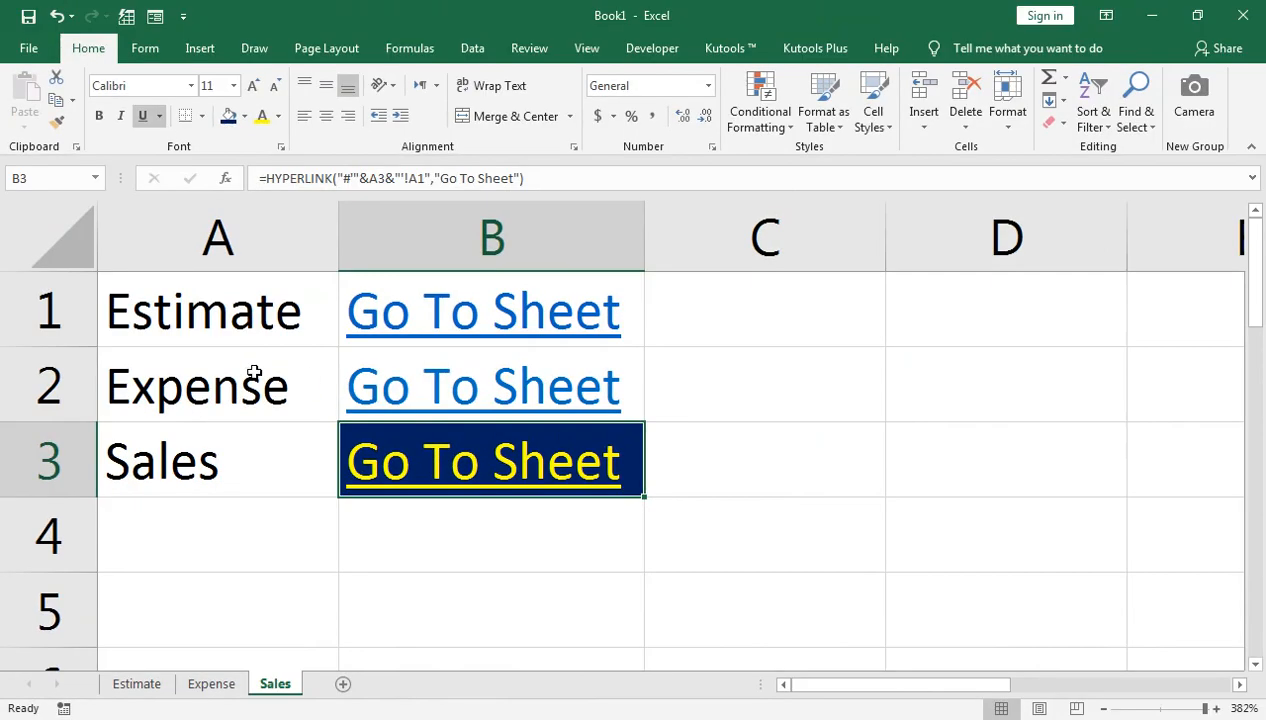
Follow the link to the Expense sheet and apply the dark blue fill and yellow font to its entry in A2:B2
{"action": "left_click", "coordinate": [446, 390]}
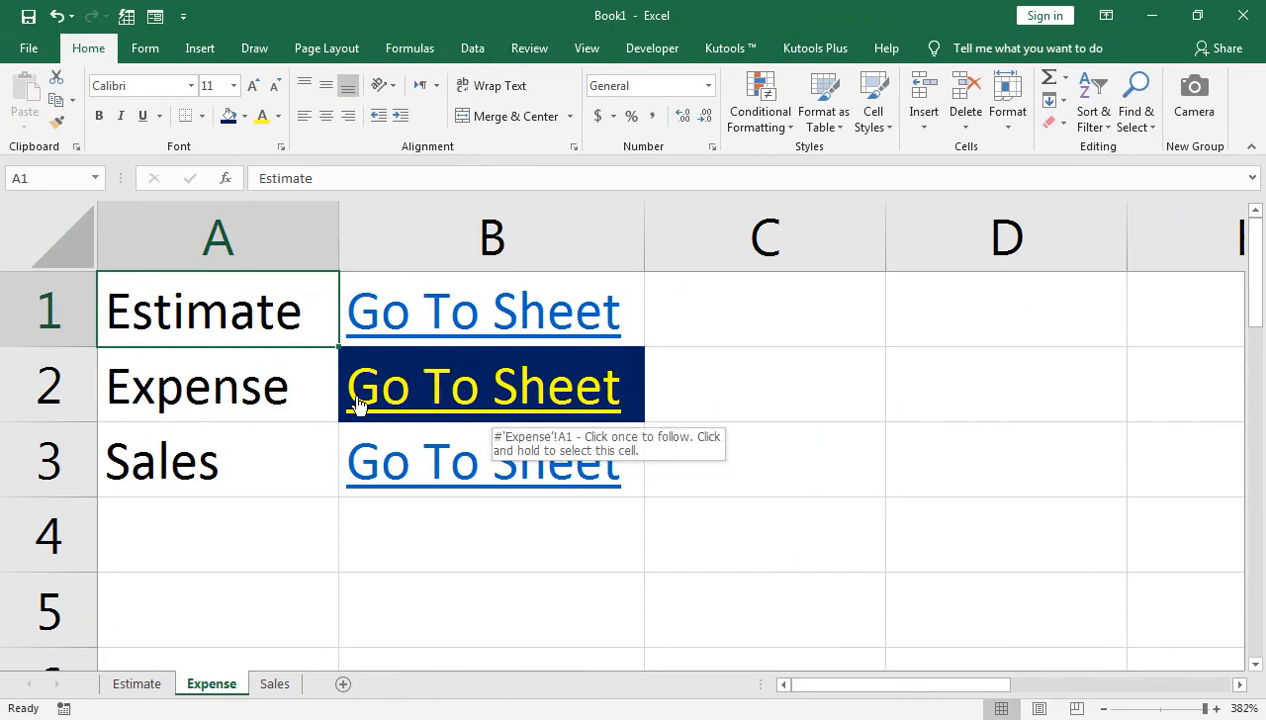
{"action": "left_click_drag", "start_coordinate": [308, 397], "coordinate": [379, 408]}
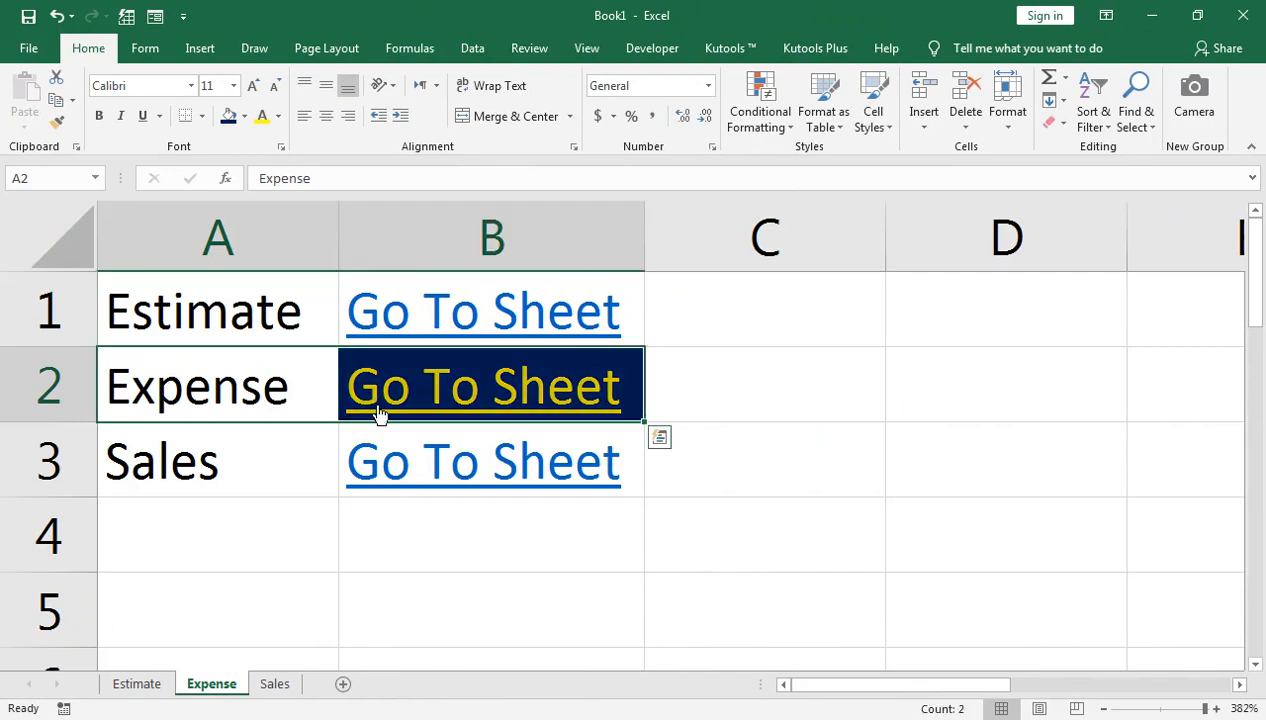
{"action": "left_click", "coordinate": [228, 116]}
{"action": "left_click", "coordinate": [262, 116]}
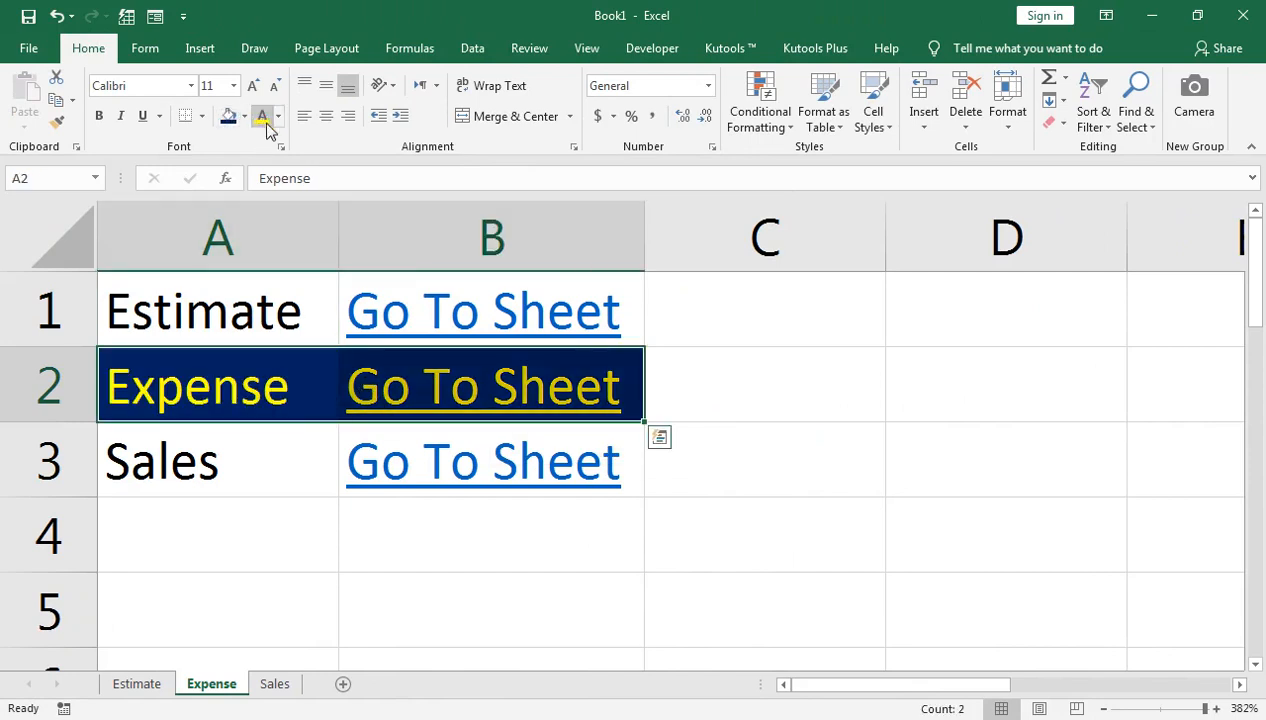
{"action": "left_click", "coordinate": [367, 553]}
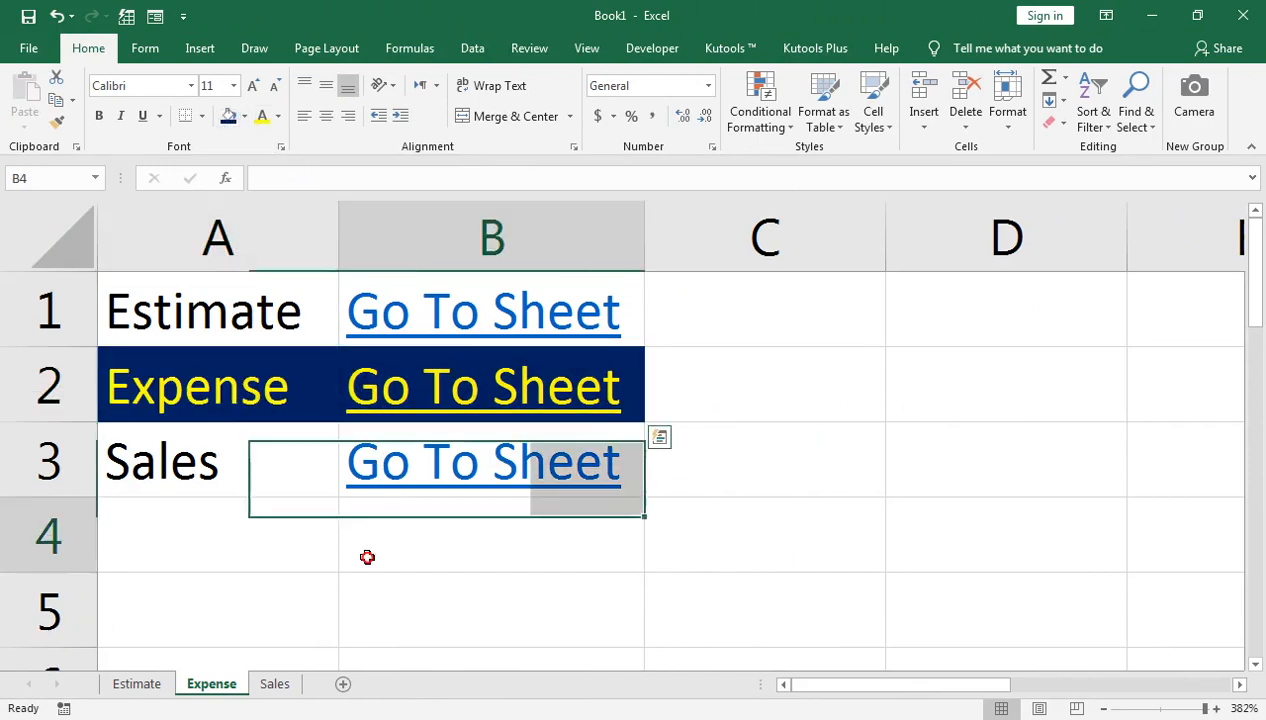
Follow the link to the Estimate sheet and apply the dark blue fill and yellow font to its entry in A2:B2
{"action": "left_click", "coordinate": [413, 317]}
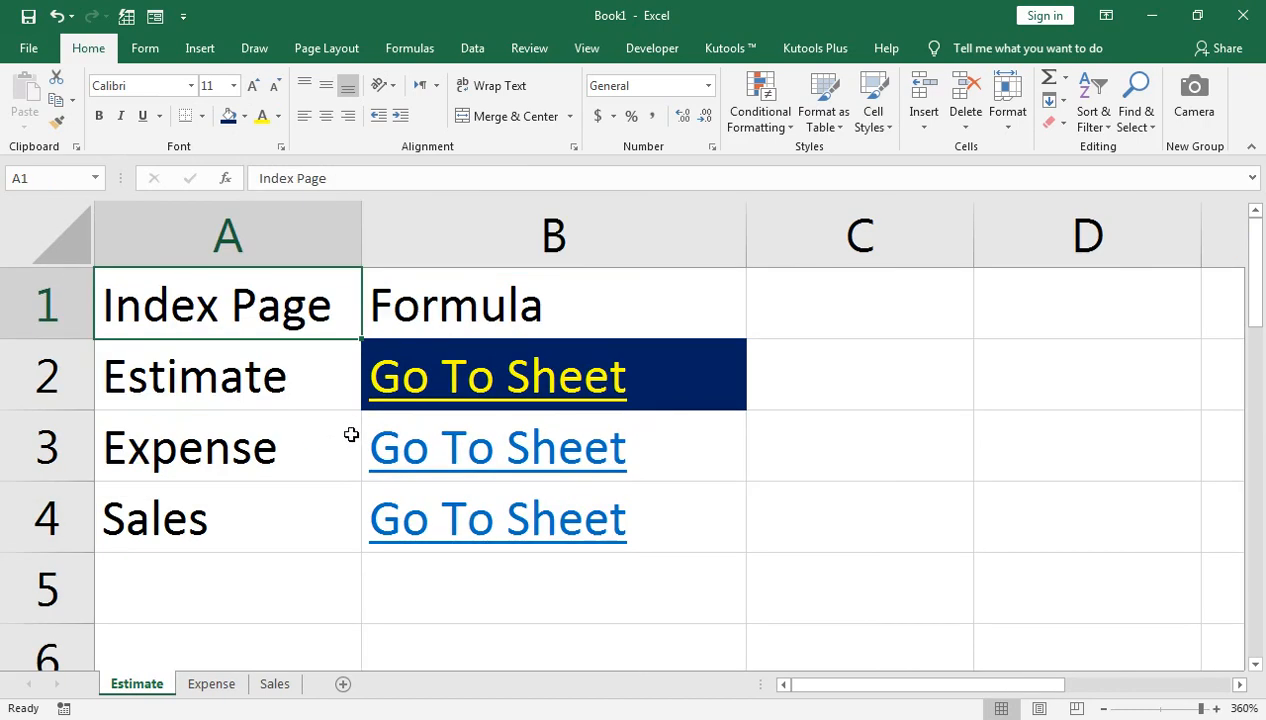
{"action": "key", "text": "Down"}
{"action": "key", "text": "shift+Right"}
{"action": "left_click", "coordinate": [228, 115]}
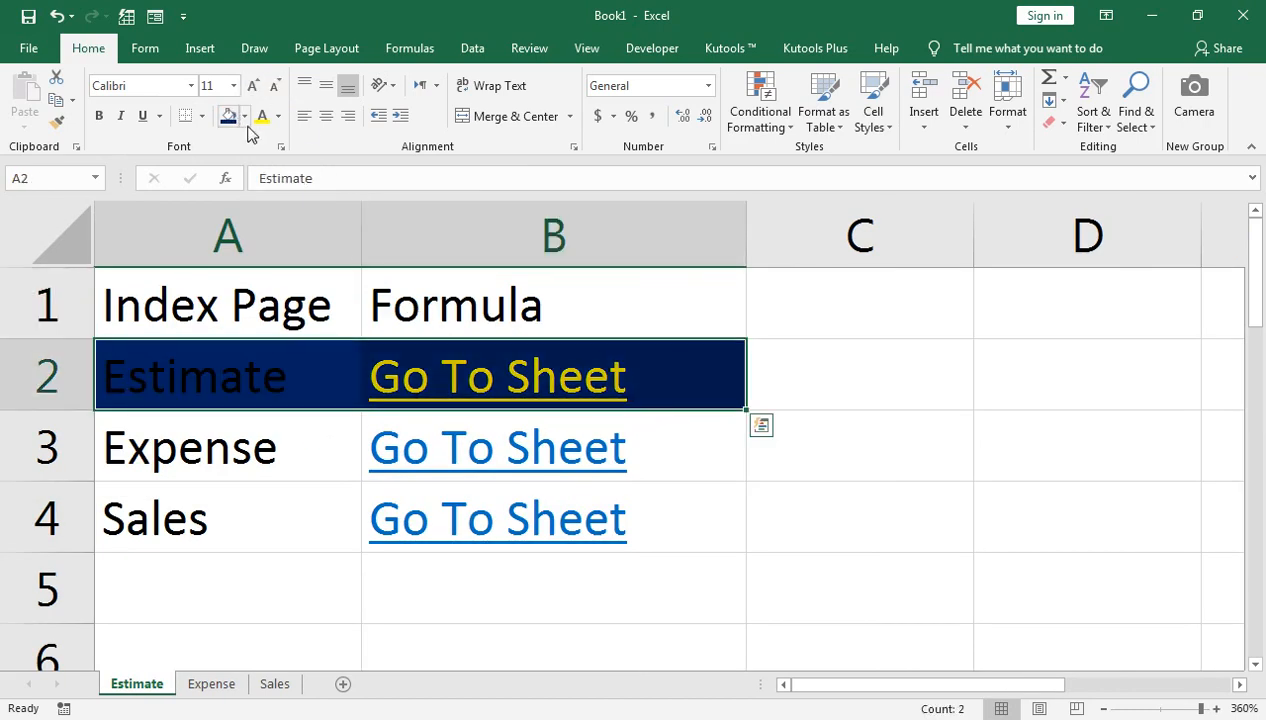
{"action": "left_click", "coordinate": [262, 115]}
Go to the Sales sheet through the links and apply the dark blue fill and yellow font to its entry in A3:B3
{"action": "left_click", "coordinate": [427, 519]}
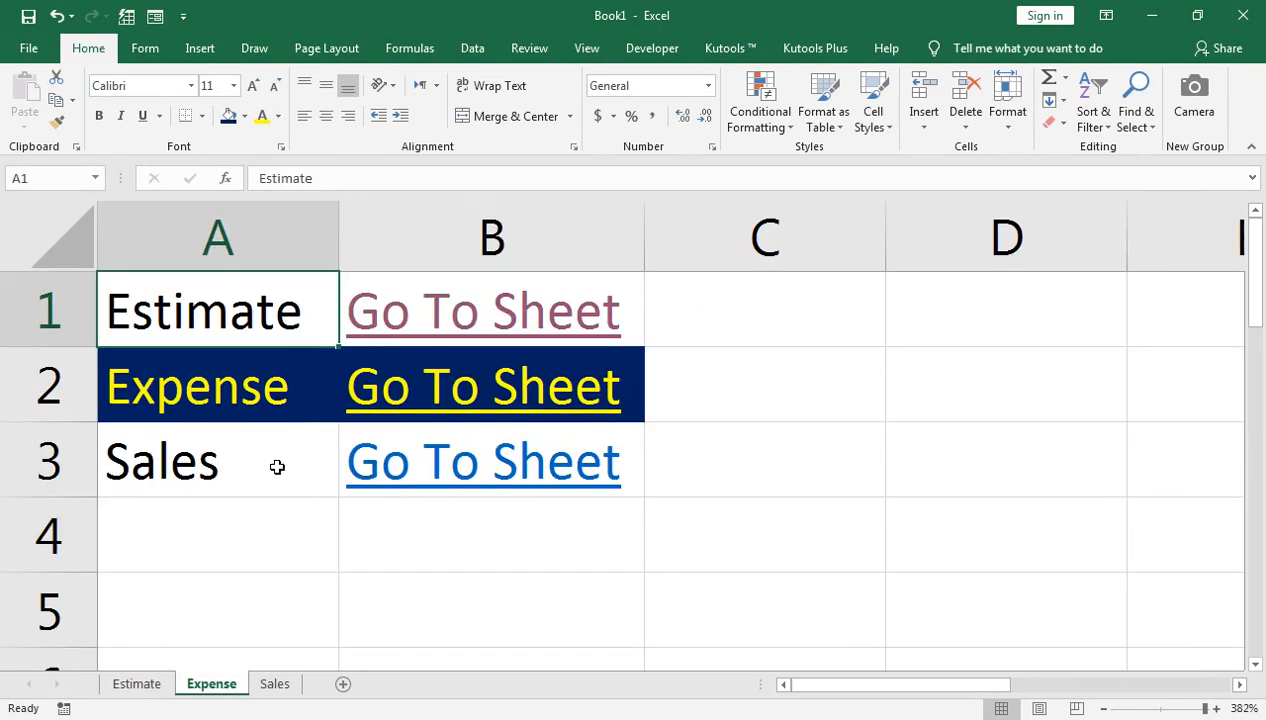
{"action": "left_click", "coordinate": [364, 489]}
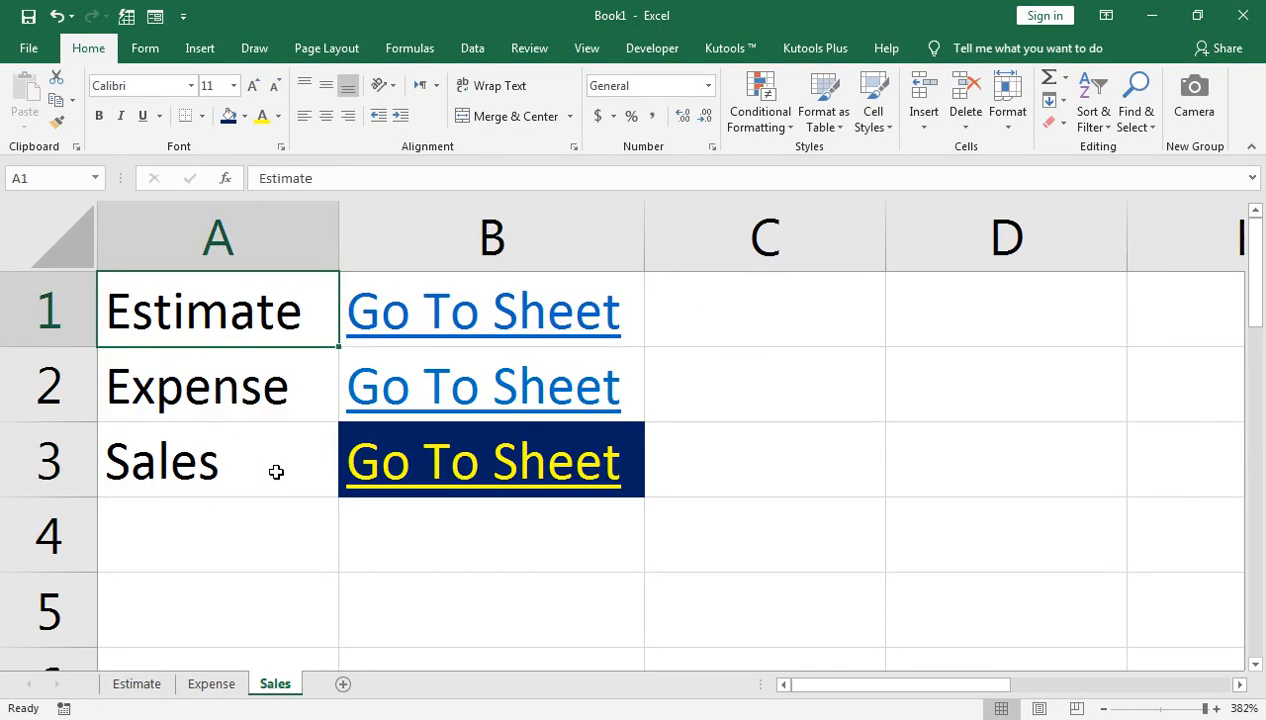
{"action": "key", "text": "Down"}
{"action": "key", "text": "Down"}
{"action": "key", "text": "shift+Right"}
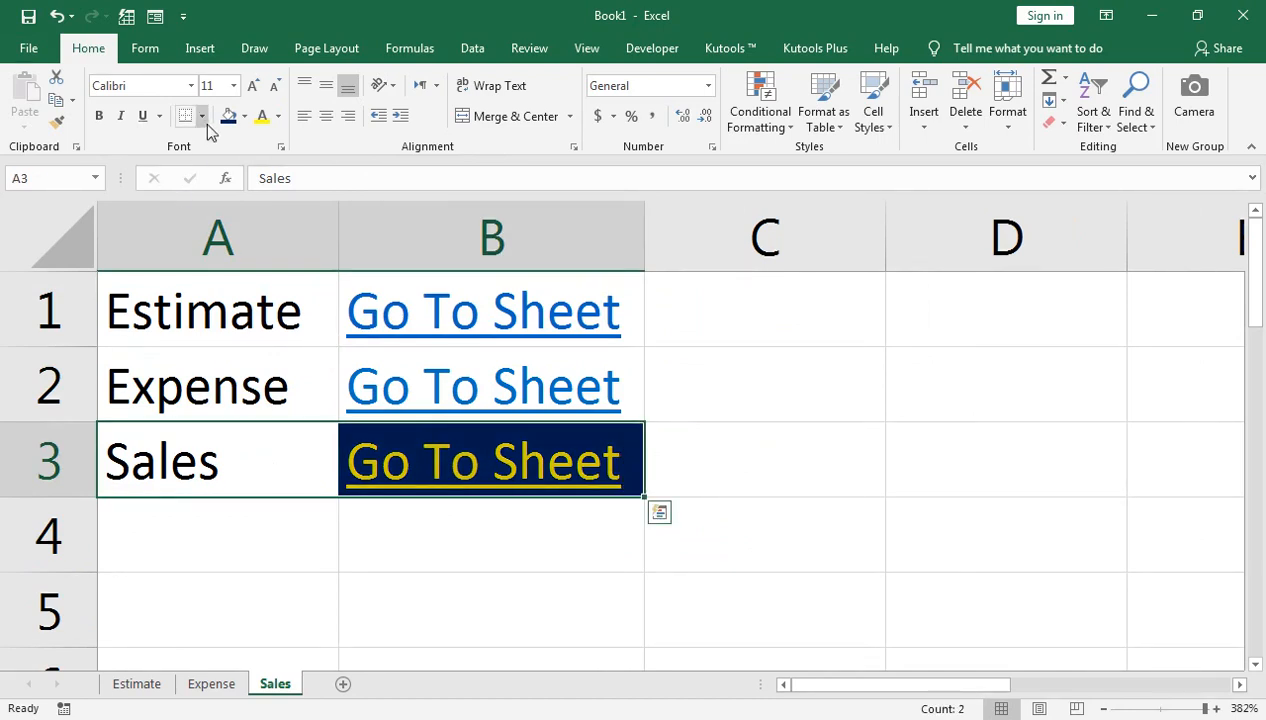
{"action": "left_click", "coordinate": [228, 116]}
{"action": "left_click", "coordinate": [262, 116]}
{"action": "left_click", "coordinate": [852, 407]}
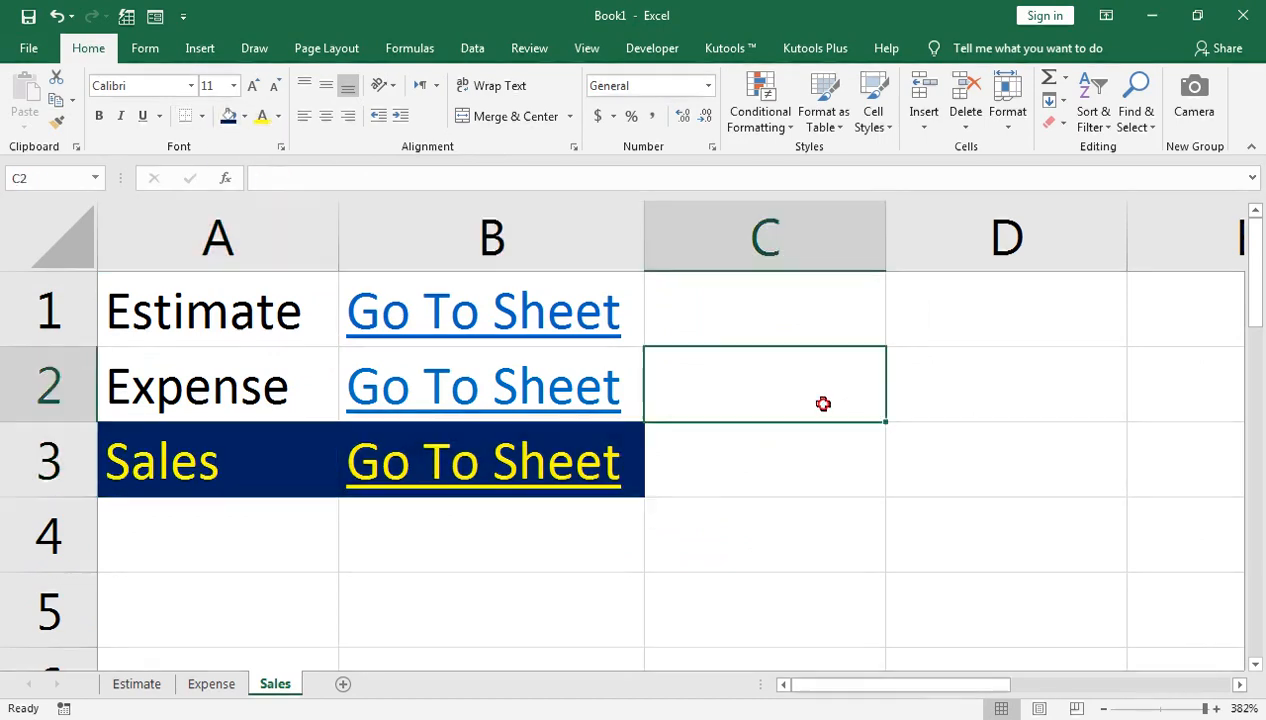
Test the Sales sheet's link to Estimate and the Estimate sheet's link beside Expense
{"action": "left_click", "coordinate": [516, 332]}
{"action": "left_click", "coordinate": [557, 458]}
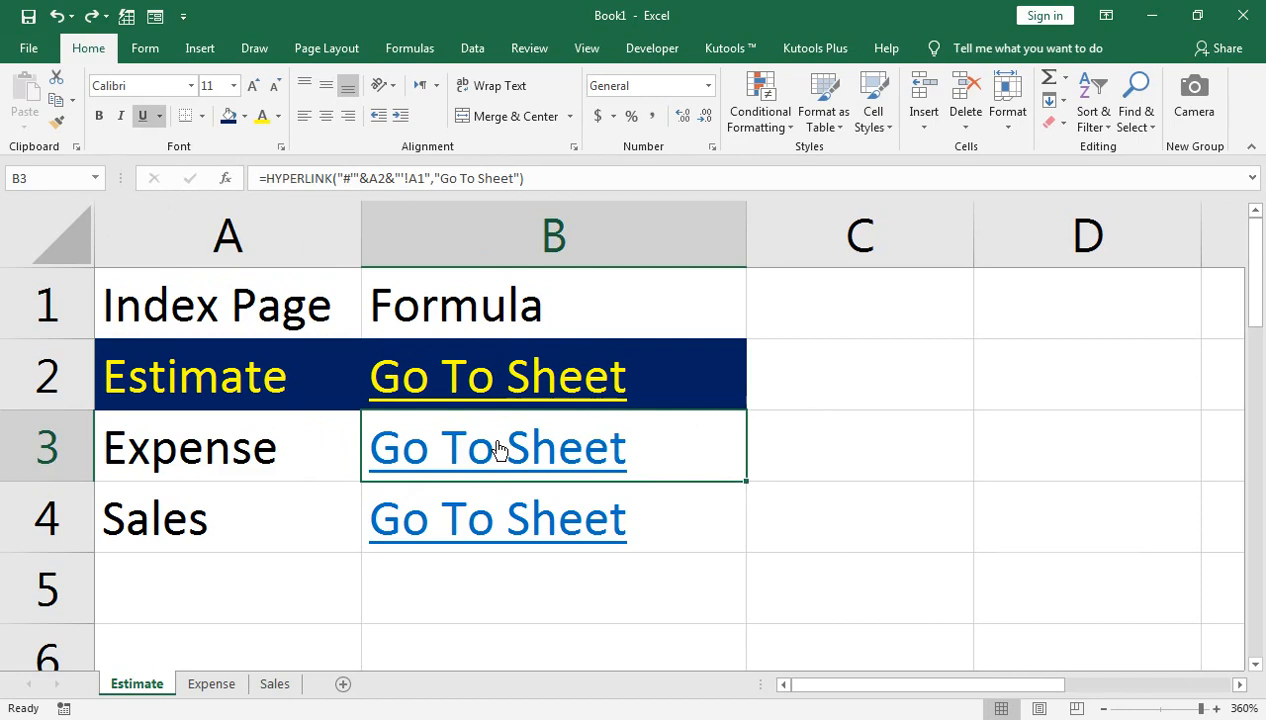
{"action": "left_click", "coordinate": [498, 451]}
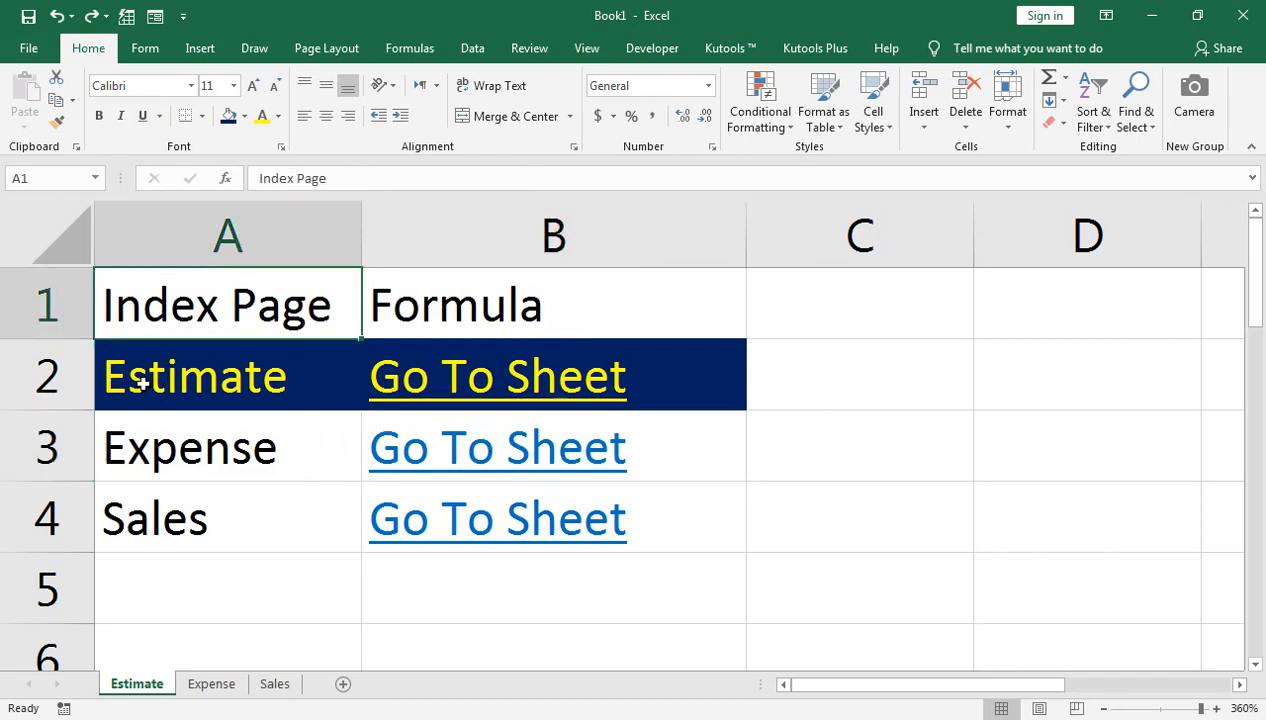
Change the cell reference in the Estimate sheet's B3 HYPERLINK formula to A3
{"action": "left_click", "coordinate": [817, 451]}
{"action": "key", "text": "Left"}
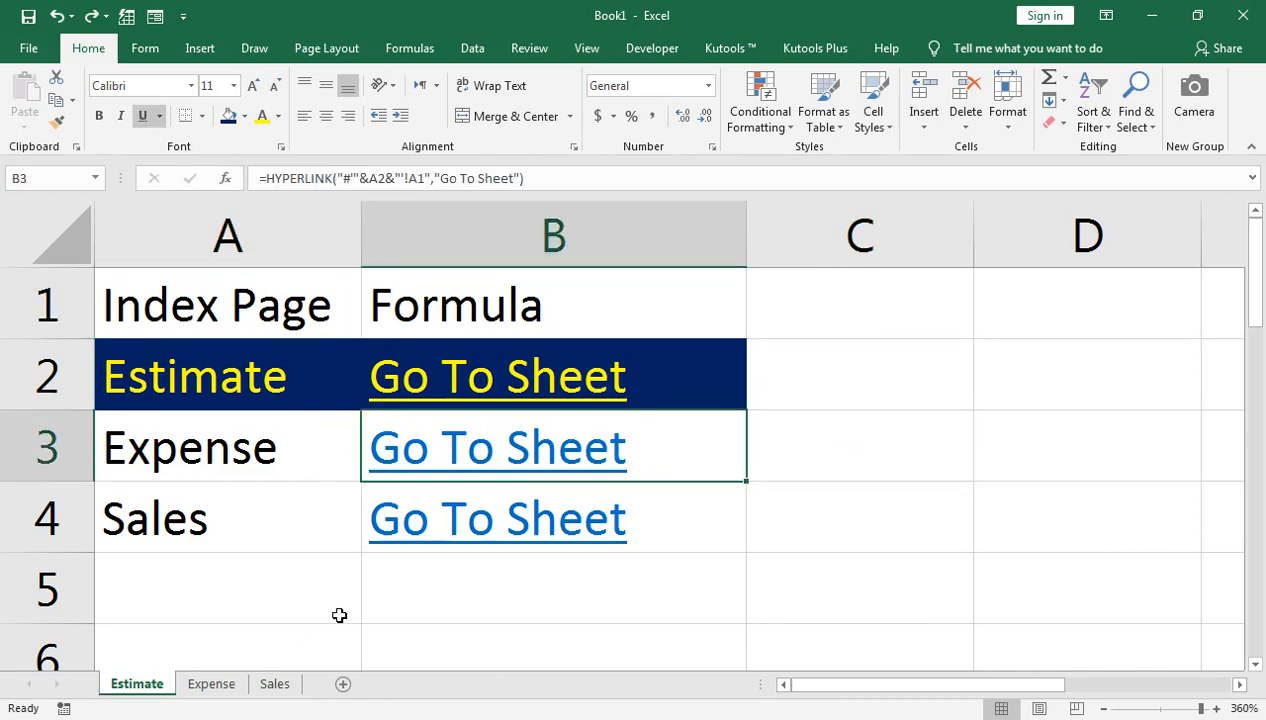
{"action": "key", "text": "F2"}
{"action": "left_click", "coordinate": [812, 428]}
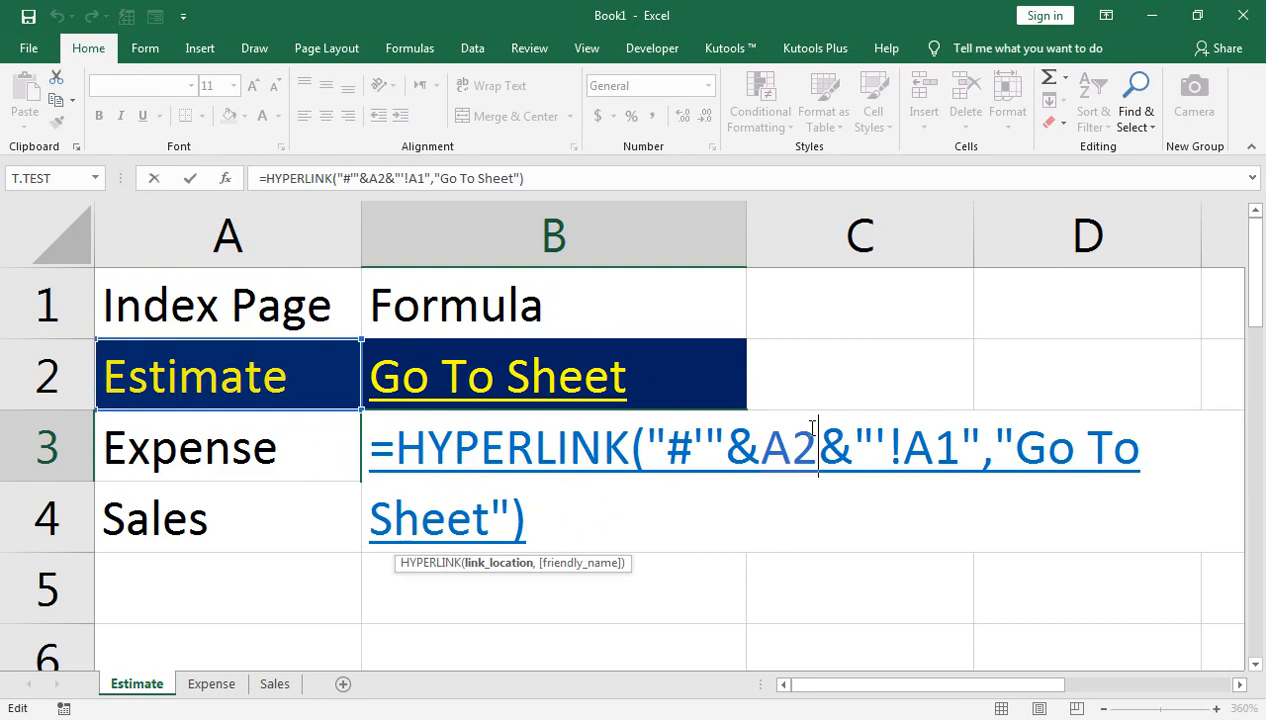
{"action": "key", "text": "BackSpace"}
{"action": "type", "text": "3"}
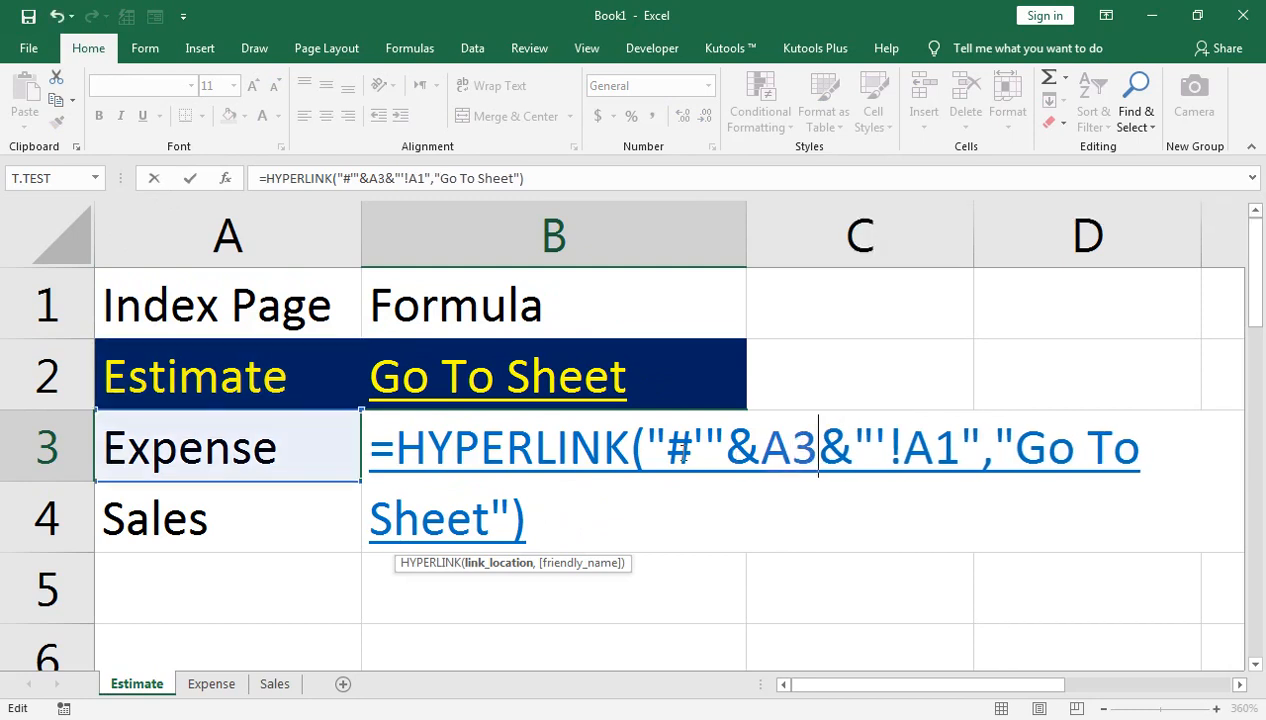
{"action": "key", "text": "Return"}
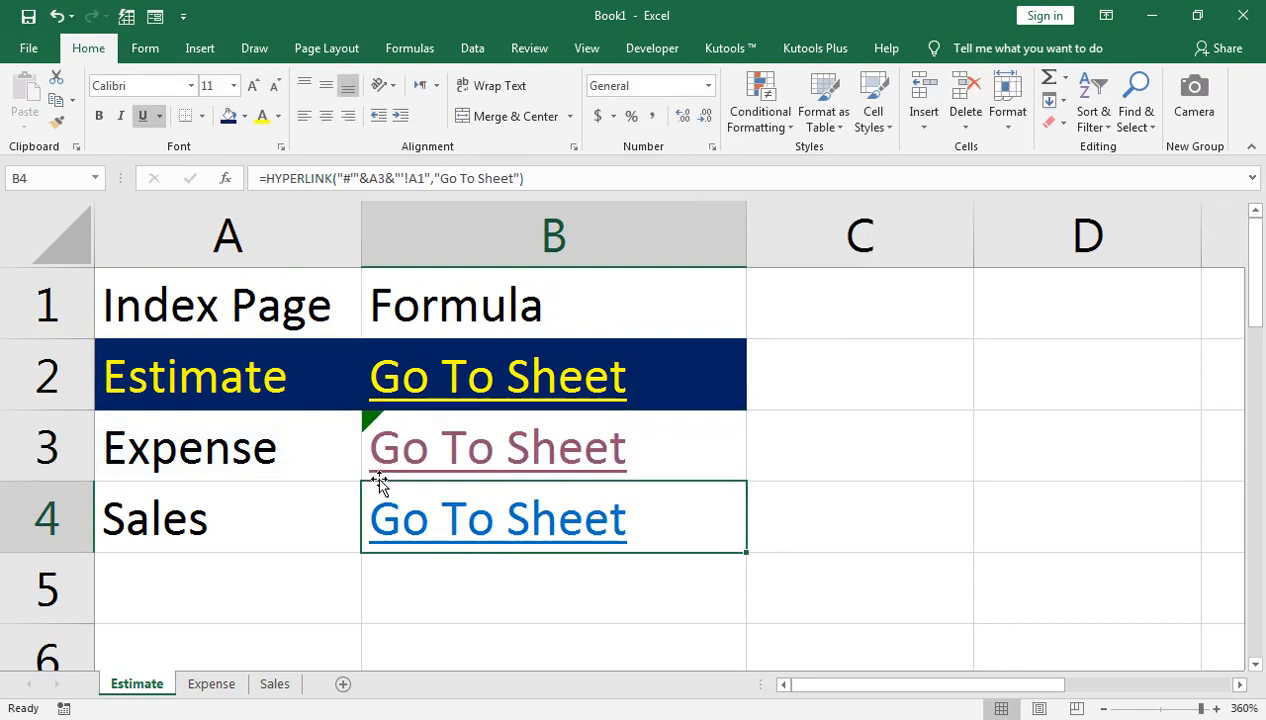
Change the cell reference in the Estimate sheet's B4 HYPERLINK formula to A4
{"action": "key", "text": "F2"}
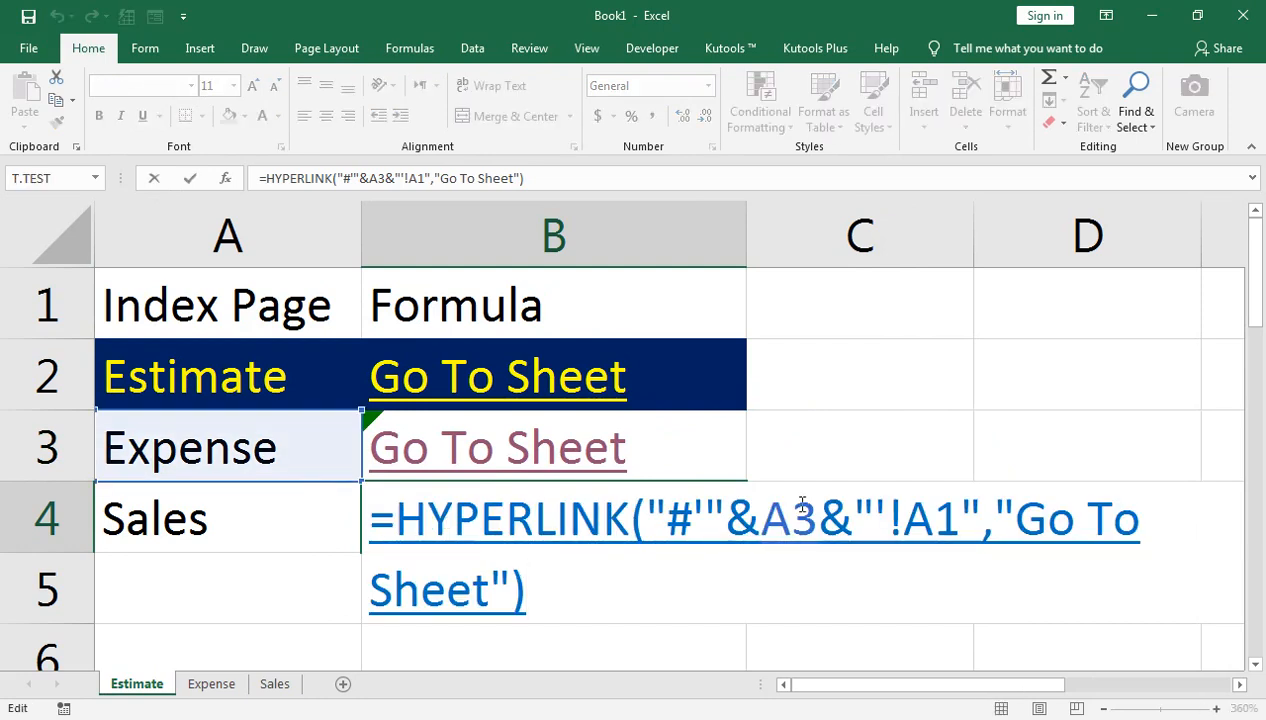
{"action": "left_click", "coordinate": [800, 510]}
{"action": "key", "text": "BackSpace"}
{"action": "type", "text": "4"}
{"action": "key", "text": "Return"}
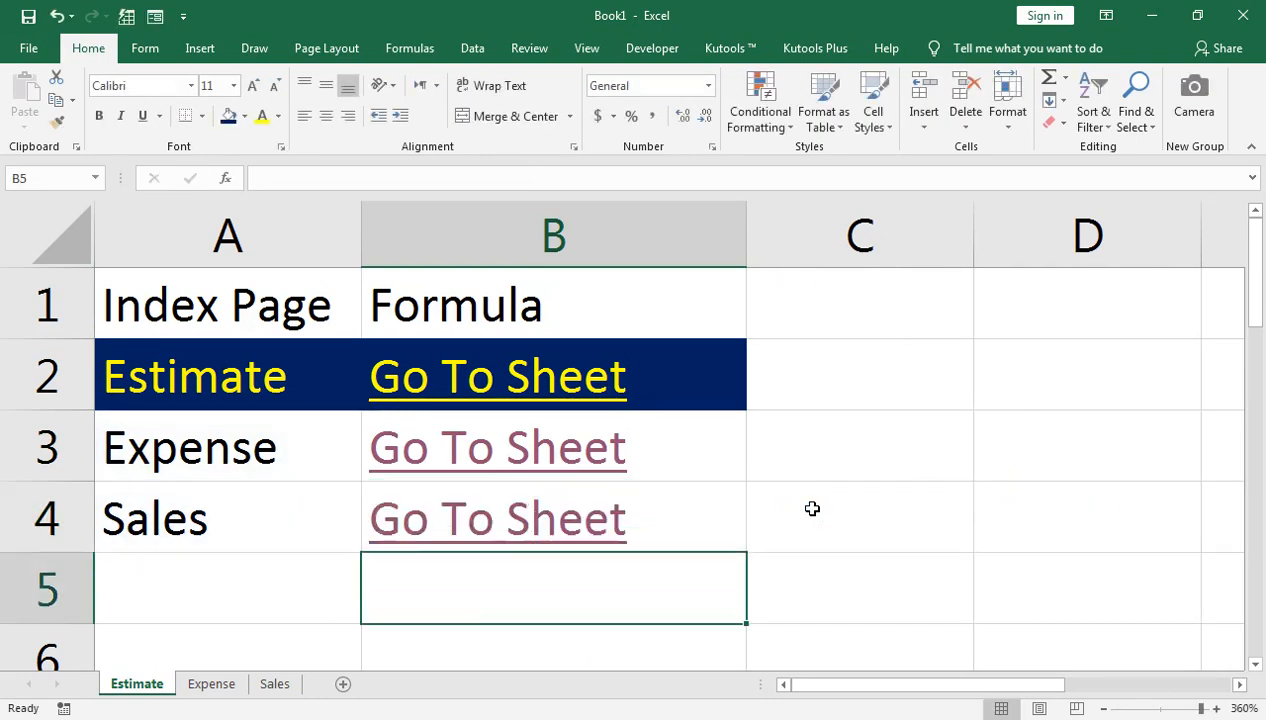
Test the corrected links by jumping from Estimate to Expense, Sales, back to Estimate and to Sales again
{"action": "left_click", "coordinate": [484, 450]}
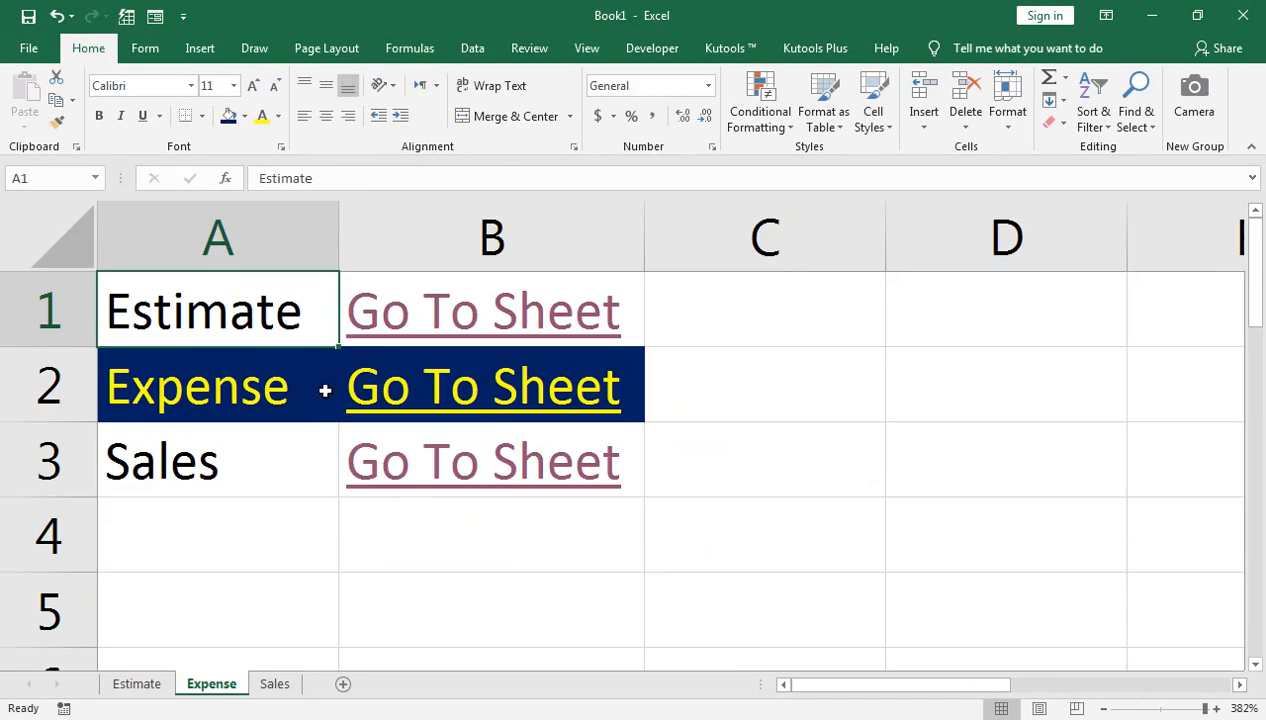
{"action": "left_click", "coordinate": [490, 464]}
{"action": "left_click", "coordinate": [460, 335]}
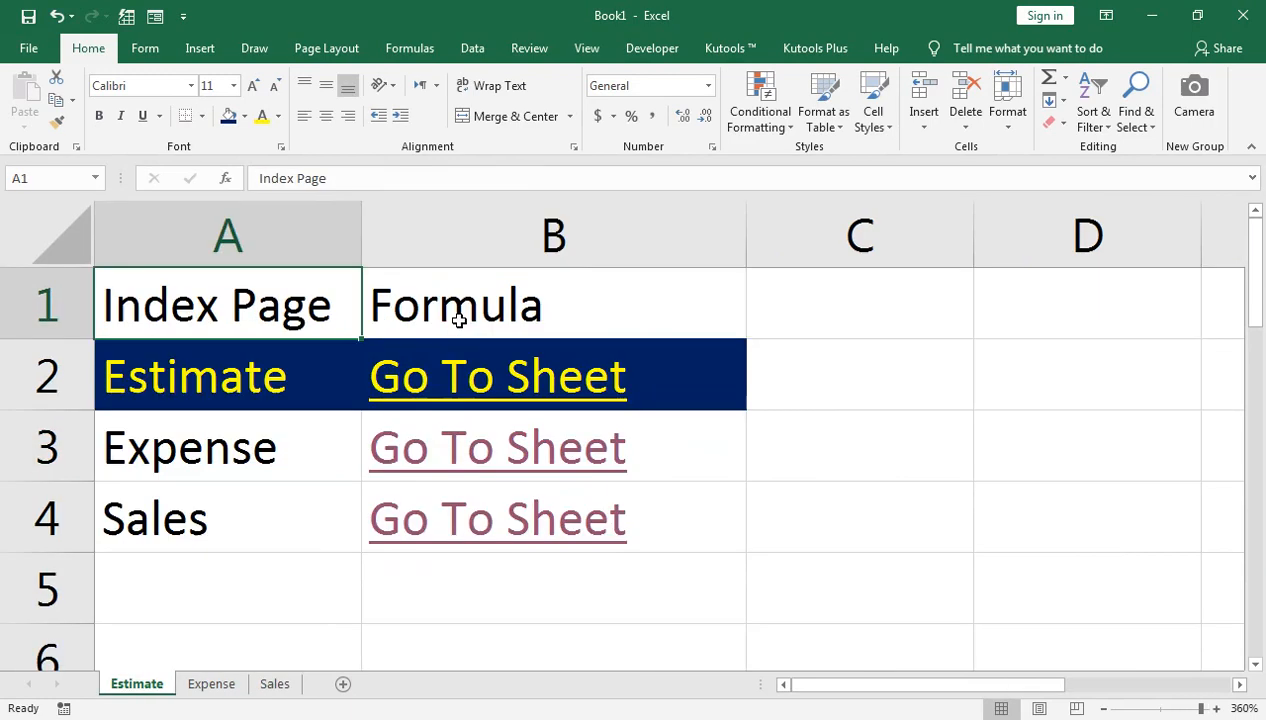
{"action": "left_click", "coordinate": [460, 520]}
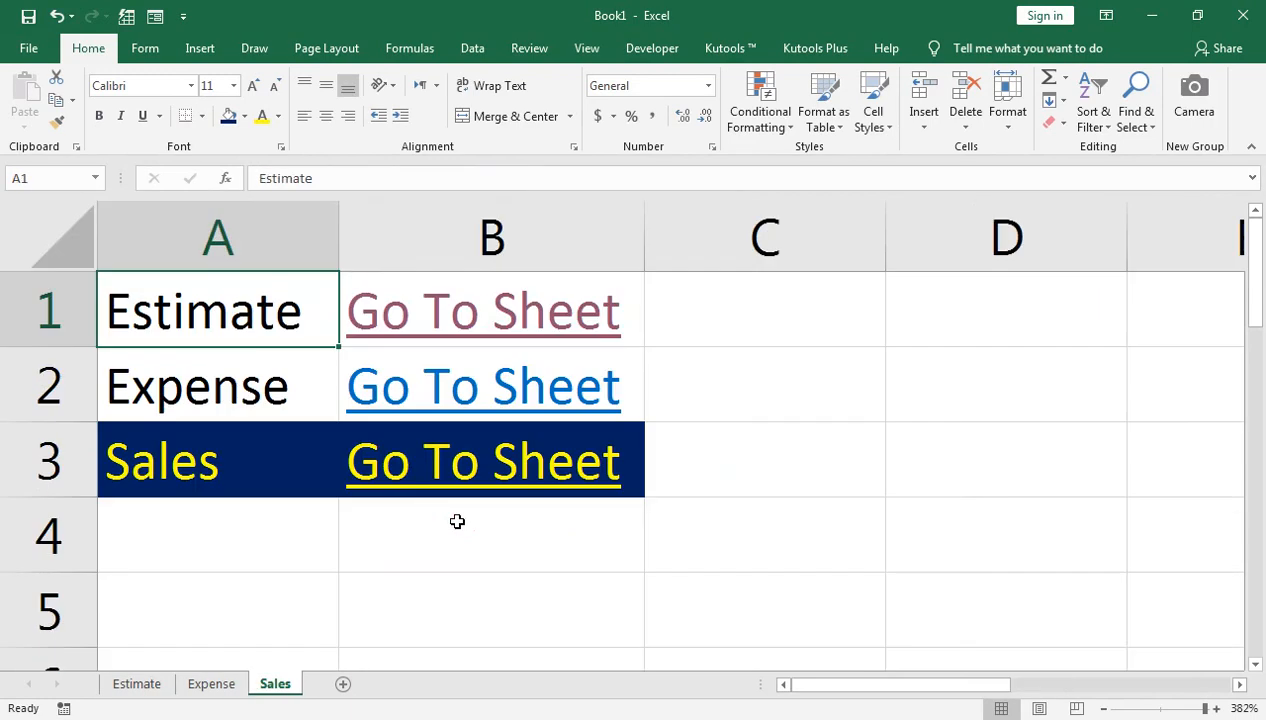